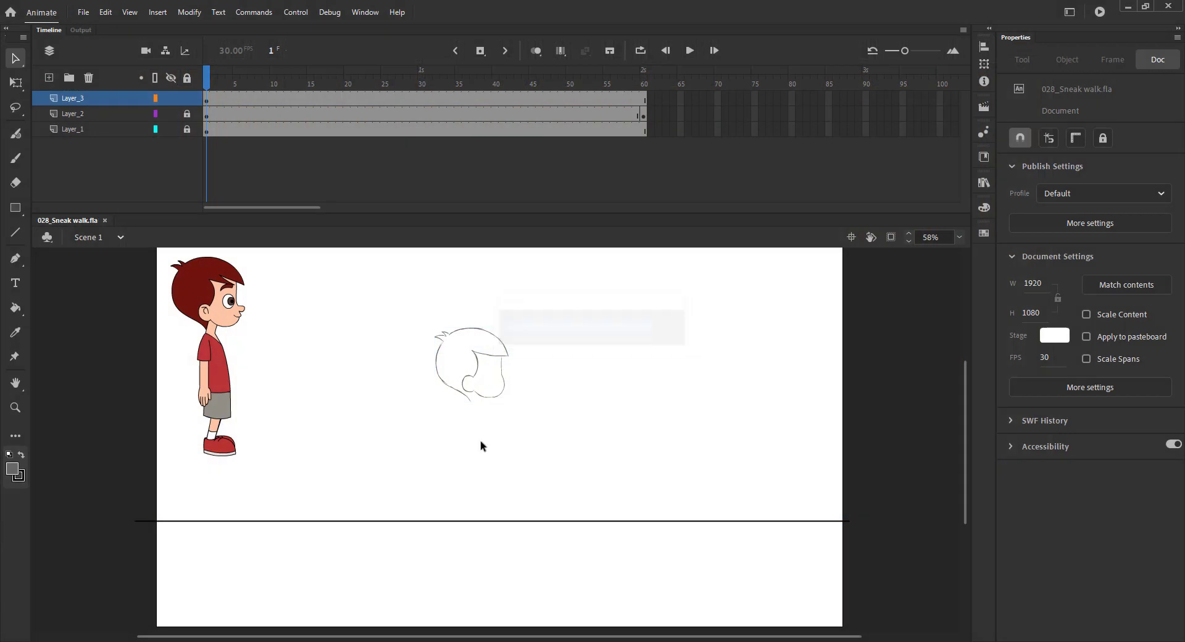
- Move the sketched head's pivot point down to the neck and rotate the head slightly forward
key(z)
drag(297, 309, 772, 547)
key(ctrl+minus)
drag(548, 428, 586, 450)
click(637, 512)
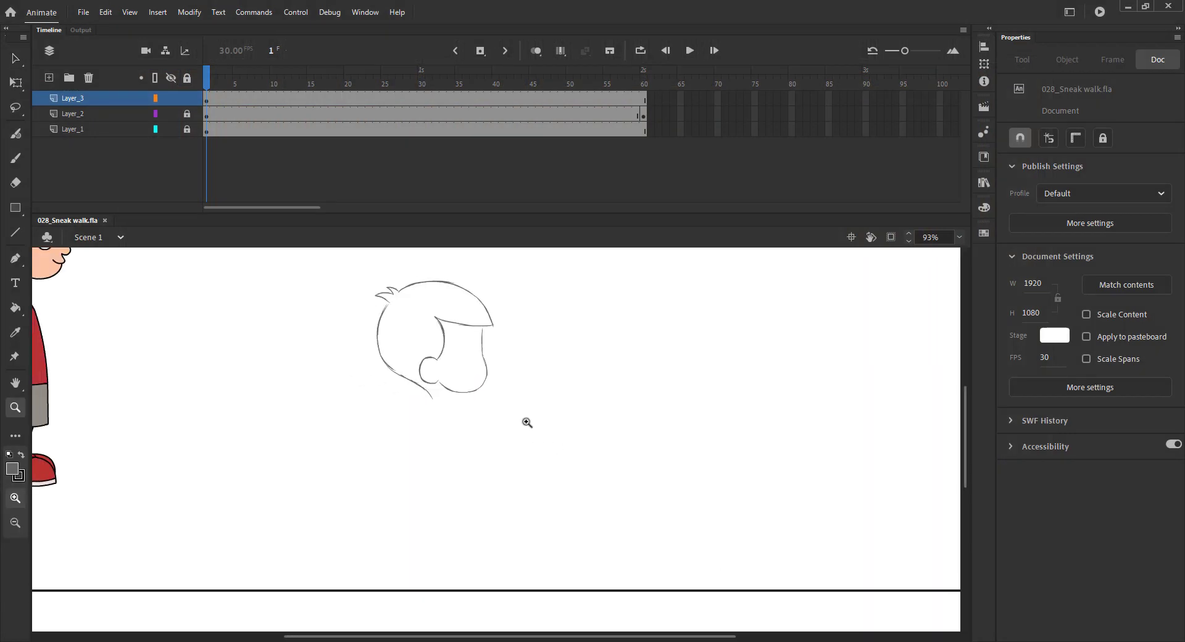
key(v)
click(424, 366)
key(q)
drag(435, 341, 442, 395)
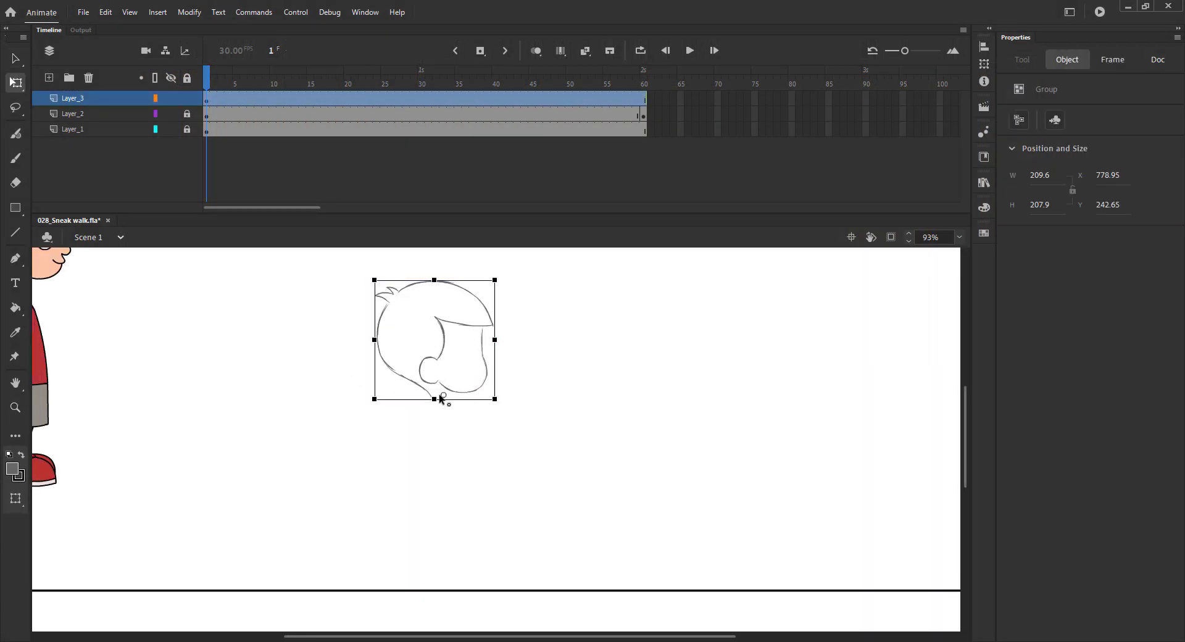
mouse_move(370, 277)
mouse_down()
mouse_move(344, 293)
mouse_move(383, 278)
mouse_up()
- Sketch the neck and the upper chest line below the head with the Classic Brush, and save the file
key(b)
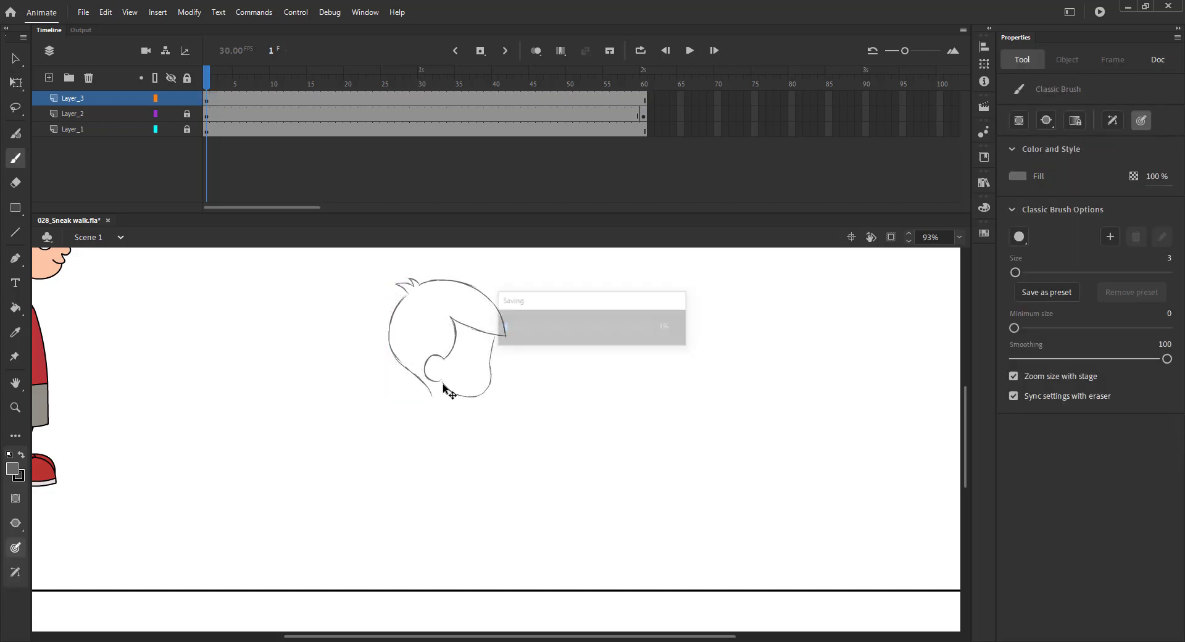
drag(423, 383, 461, 411)
key(ctrl+s)
mouse_move(447, 402)
mouse_down()
mouse_move(485, 444)
mouse_move(467, 417)
mouse_move(484, 444)
mouse_up()
key(ctrl+z)
key(ctrl+s)
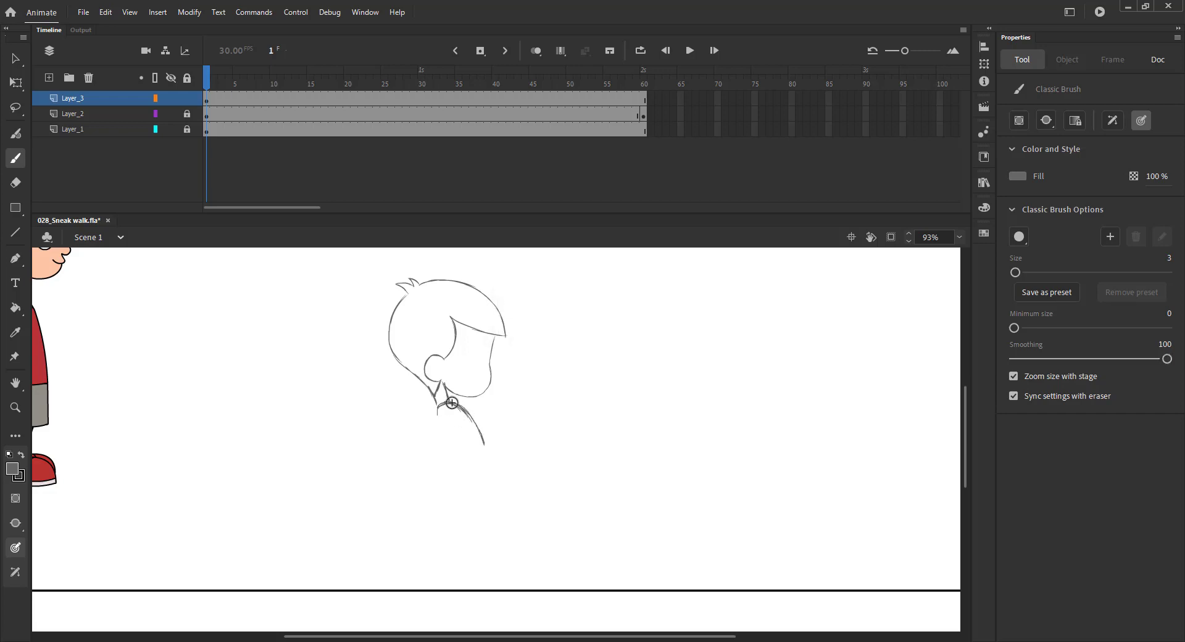
- Sketch the forward-leaning torso outline and the shorts beneath it, saving the file
mouse_move(437, 405)
mouse_down()
mouse_move(449, 460)
mouse_move(542, 442)
mouse_move(556, 465)
mouse_move(516, 485)
mouse_move(528, 534)
mouse_up()
key(ctrl+s)
key(ctrl+s)
mouse_move(560, 499)
mouse_down()
mouse_move(557, 523)
mouse_move(562, 498)
mouse_up()
key(ctrl+s)
key(ctrl+s)
key(ctrl+s)
mouse_move(491, 371)
mouse_down()
mouse_move(495, 303)
mouse_move(526, 418)
mouse_move(562, 397)
mouse_up()
key(ctrl+s)
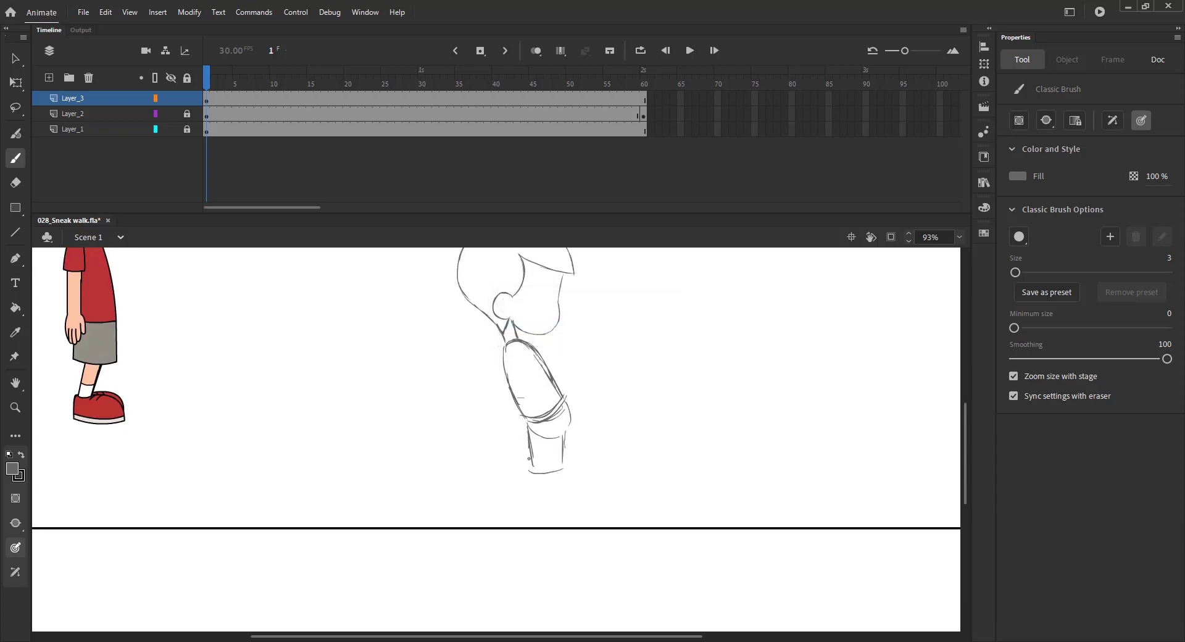
- Sketch the rear leg bent backward and the front leg stretched forward below the shorts
mouse_move(528, 460)
mouse_down()
mouse_move(563, 463)
mouse_move(524, 485)
mouse_move(552, 483)
mouse_move(511, 495)
mouse_up()
key(ctrl+s)
key(ctrl+s)
mouse_move(564, 464)
mouse_down()
mouse_move(582, 445)
mouse_move(554, 465)
mouse_move(579, 434)
mouse_move(601, 493)
mouse_up()
key(ctrl+s)
key(ctrl+s)
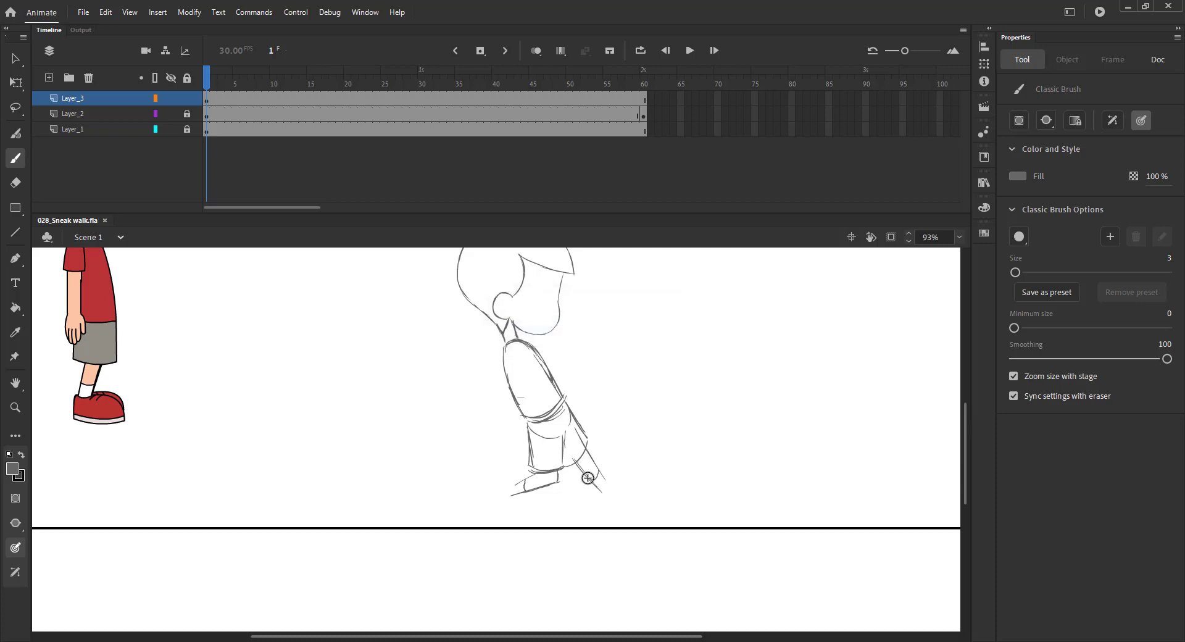
- Sketch the rear shoe on its toe and the front shoe flat near the ground line, redoing unsatisfactory strokes
mouse_move(512, 481)
mouse_down()
mouse_move(492, 479)
mouse_move(489, 490)
mouse_move(503, 526)
mouse_up()
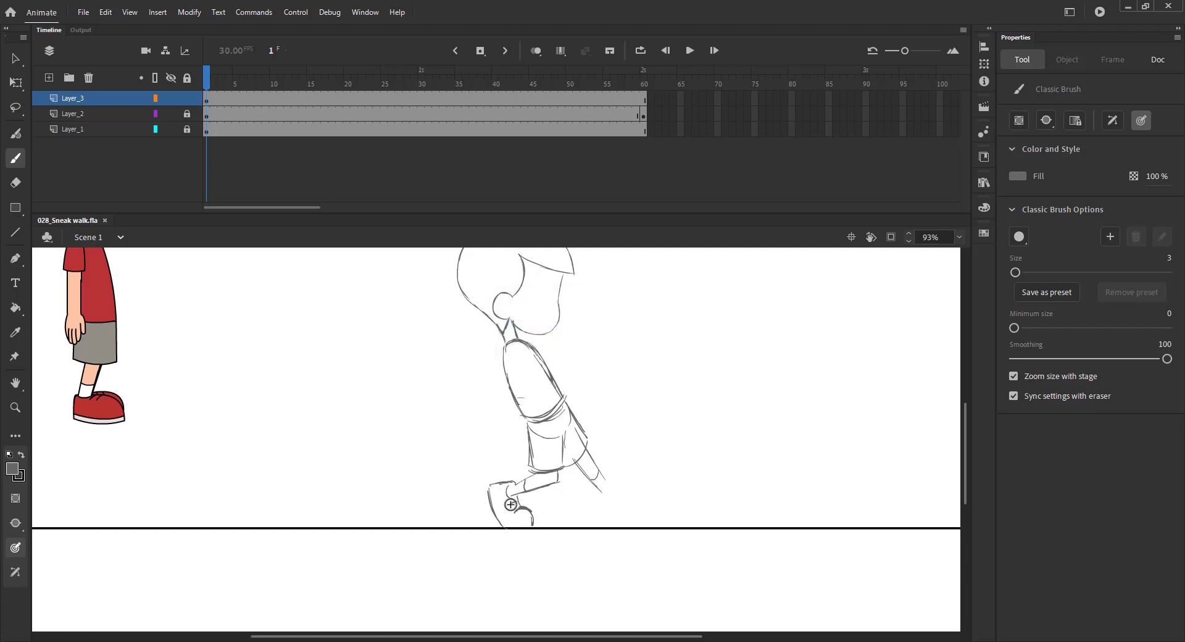
mouse_move(590, 455)
mouse_down()
mouse_move(615, 488)
mouse_move(601, 492)
mouse_move(632, 498)
mouse_move(616, 493)
mouse_move(631, 525)
mouse_up()
key(ctrl+z)
key(ctrl+s)
key(ctrl+z)
drag(619, 496, 637, 522)
key(ctrl+z)
key(ctrl+z)
key(ctrl+s)
- Shift the head group slightly forward and down so it sits closer to the neck
drag(506, 408, 548, 480)
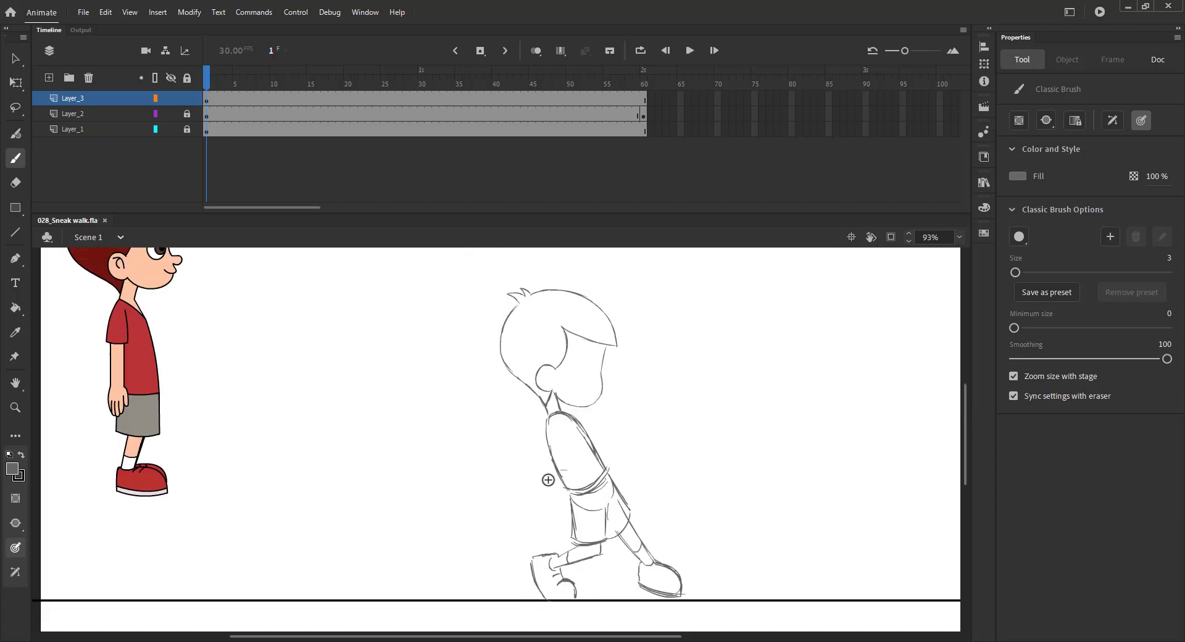
key(v)
drag(463, 342, 532, 369)
drag(512, 363, 515, 368)
- Sketch the near arm with its short sleeve, bent forearm and hand in front of the chest
key(b)
key(ctrl+s)
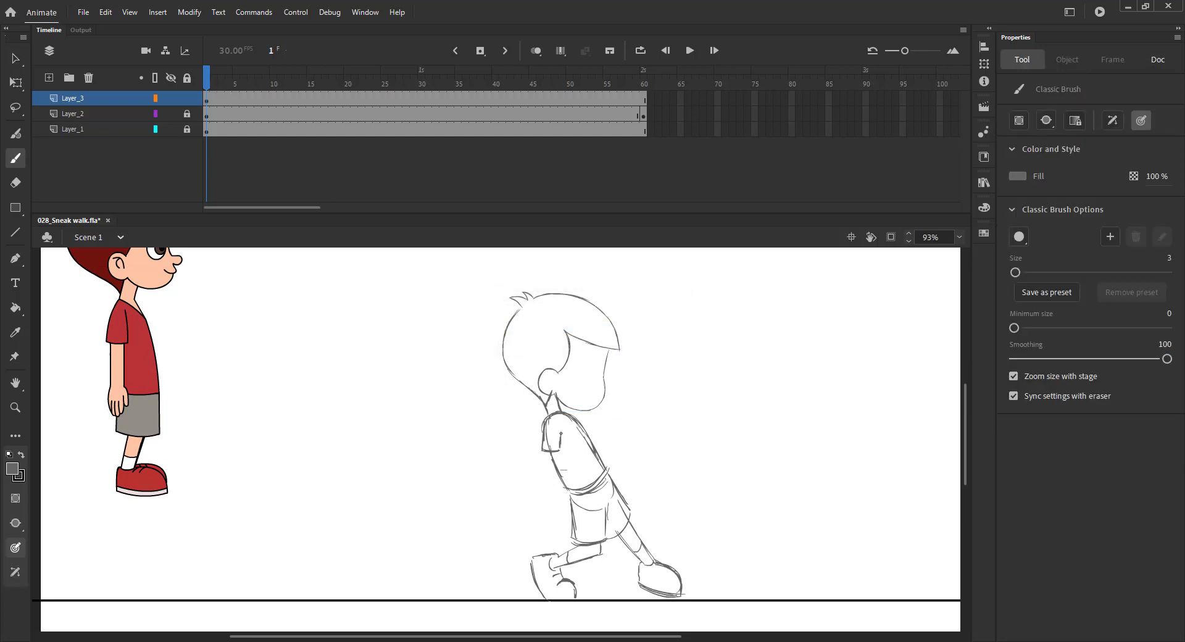
key(ctrl+s)
mouse_move(561, 436)
mouse_down()
mouse_move(546, 469)
mouse_move(601, 467)
mouse_up()
key(ctrl+s)
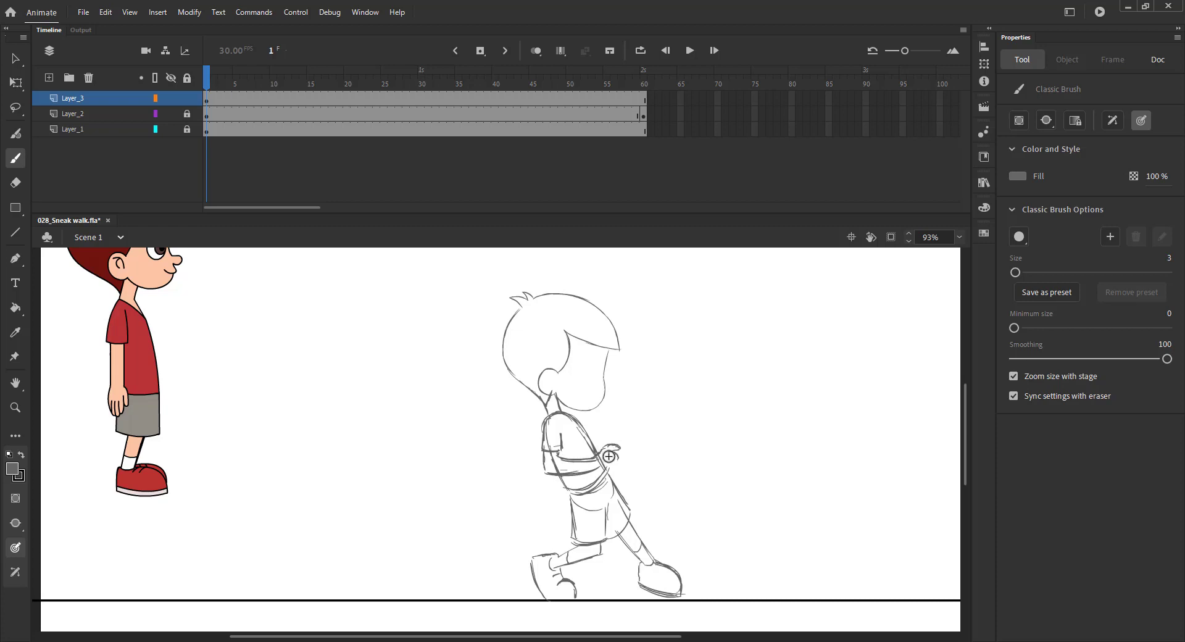
drag(596, 471, 608, 460)
key(ctrl+s)
- Sketch the far arm behind the torso, fill it with hatching, and save the file
mouse_move(548, 420)
mouse_down()
mouse_move(522, 465)
mouse_move(532, 464)
mouse_up()
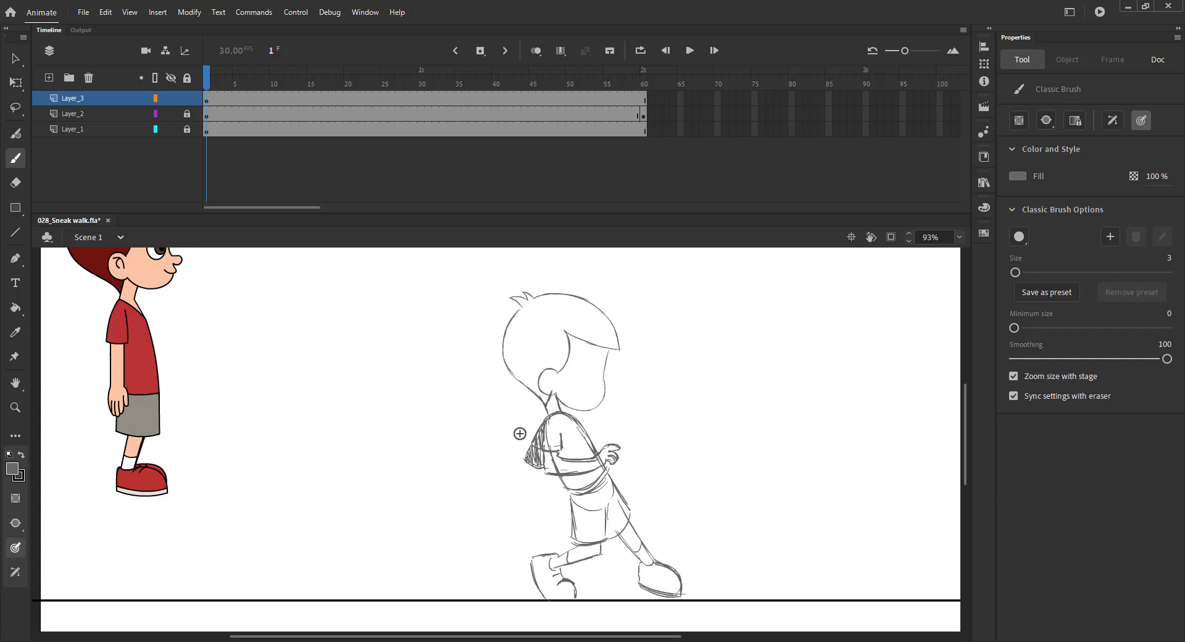
key(ctrl+s)
key(ctrl+s)
- Set the document frame rate to 24 fps and insert a blank keyframe at frame 25 of Layer_3
drag(269, 83, 384, 84)
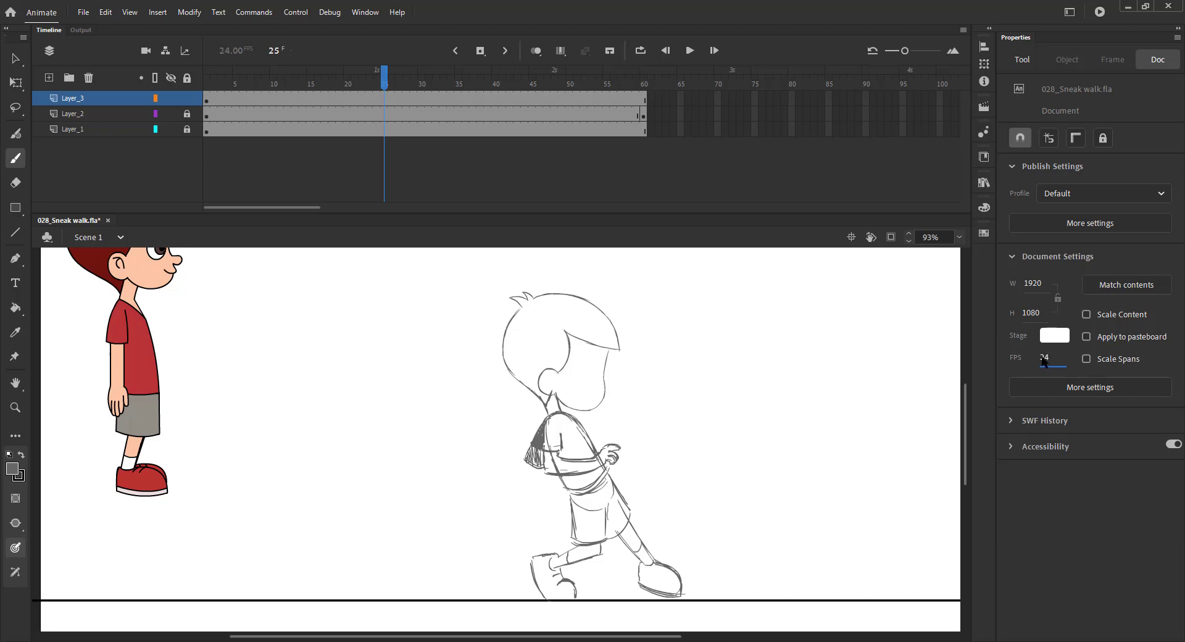
key(ctrl+s)
click(384, 97)
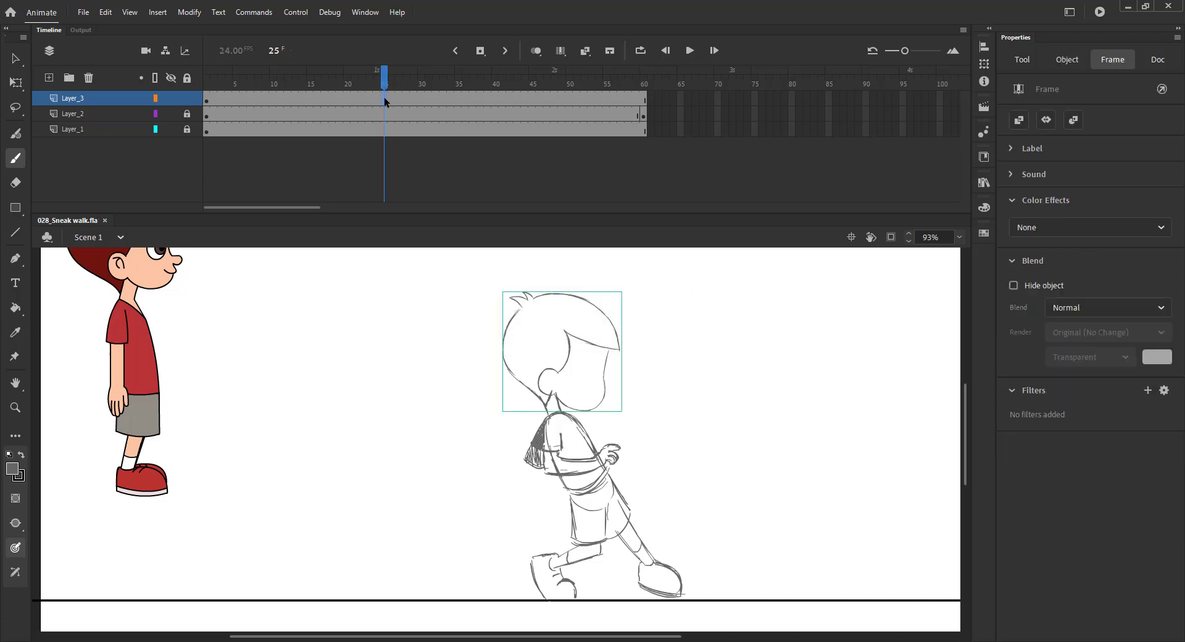
key(F7)
key(ctrl+s)
- Remove the frames after frame 48 from all layers and turn on onion skinning at frame 25
drag(386, 87, 645, 130)
key(shift+F5)
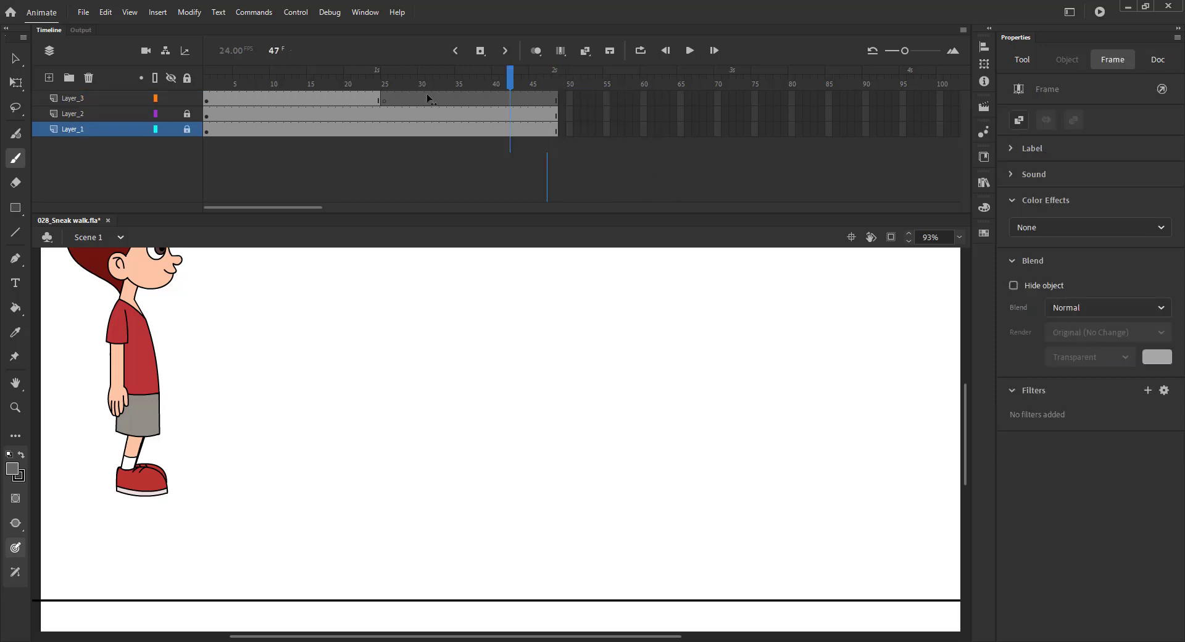
click(384, 87)
click(535, 50)
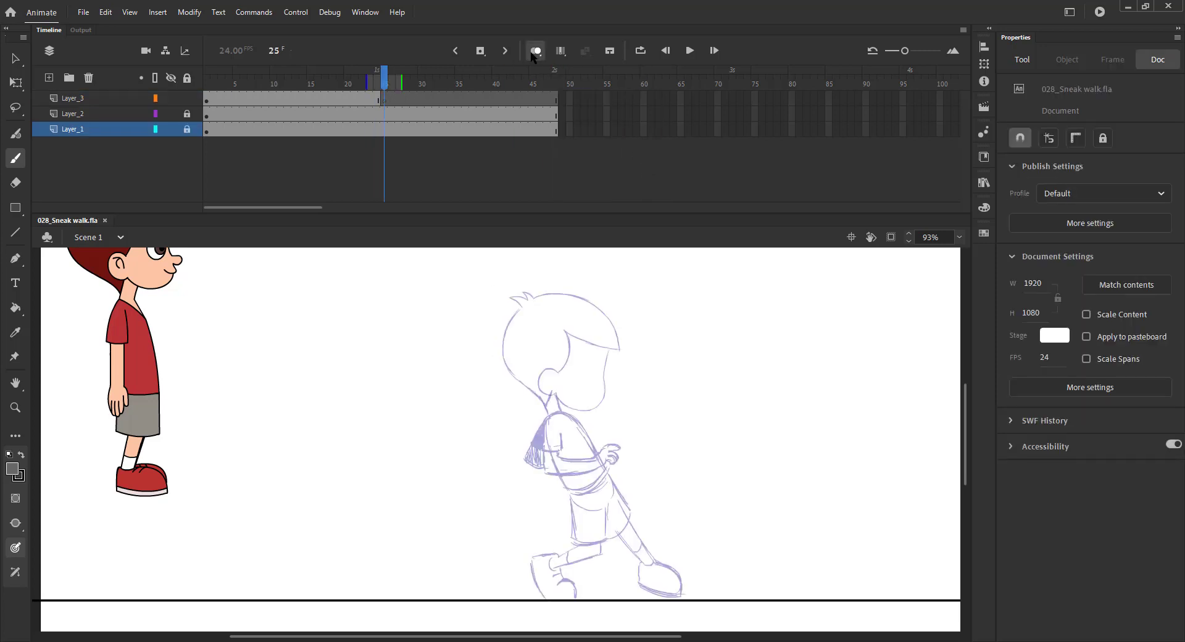
- Copy the head from the first pose and paste it in place at frame 25 of Layer_3
key(v)
key(comma)
click(532, 347)
key(ctrl+c)
key(period)
key(ctrl+shift+v)
key(ctrl+s)
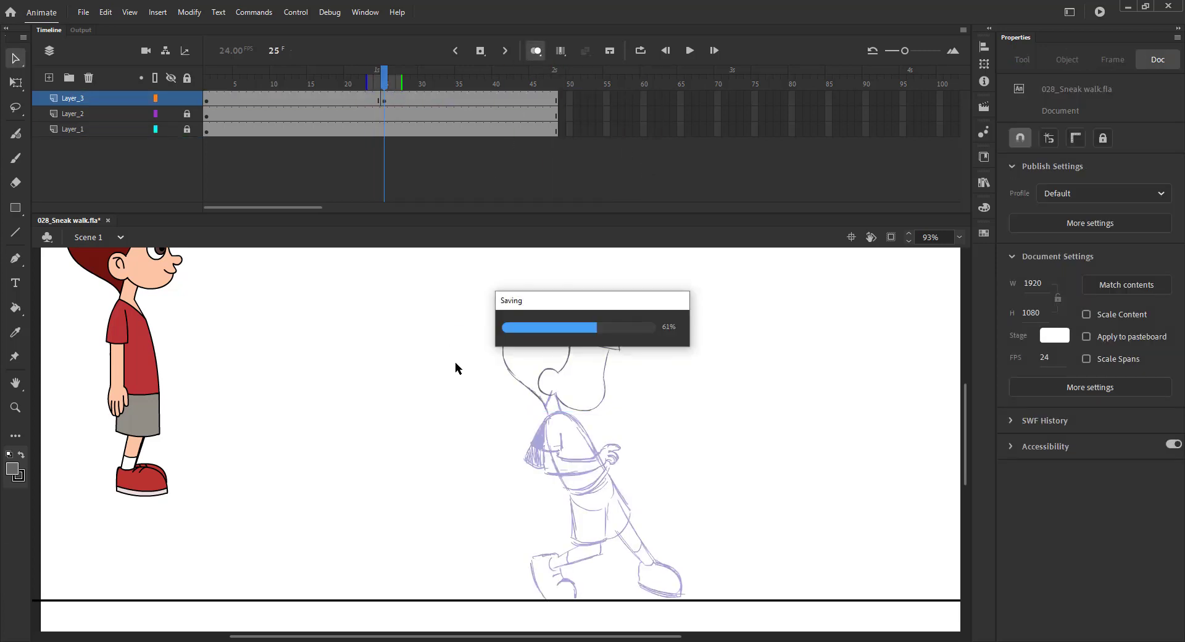
- Sketch the neck, torso and a bent arm with its sleeve and hand at frame 25 over the onion skin
key(b)
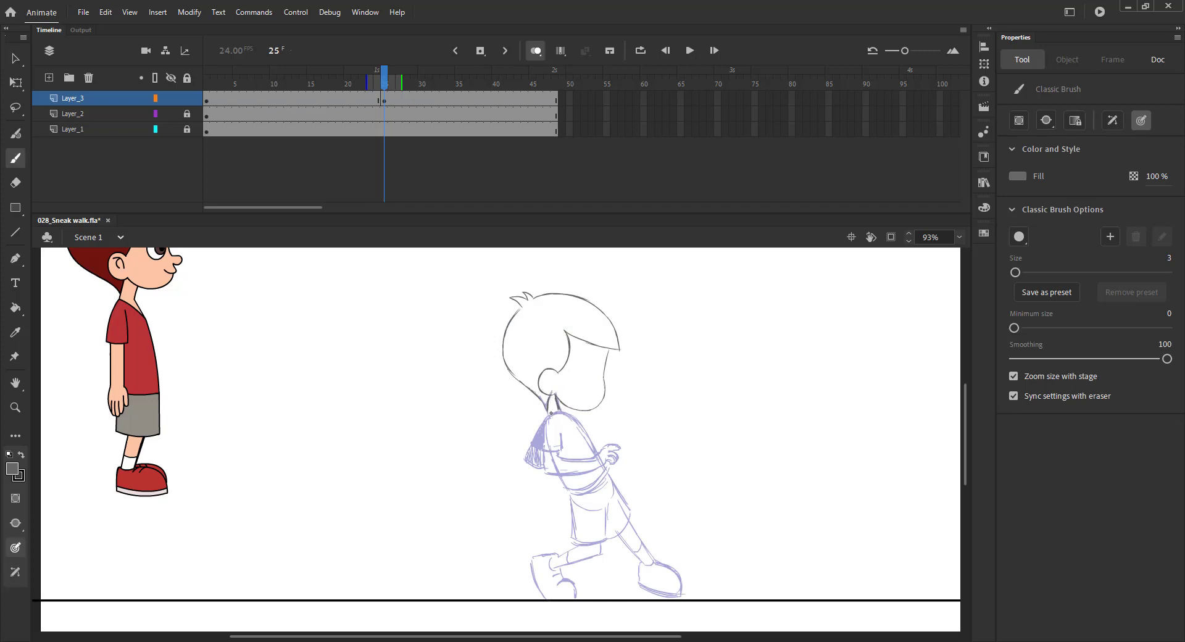
mouse_move(533, 445)
mouse_down()
mouse_move(549, 450)
mouse_move(573, 420)
mouse_move(587, 435)
mouse_up()
key(ctrl+s)
mouse_move(525, 460)
mouse_down()
mouse_move(564, 474)
mouse_move(547, 451)
mouse_move(566, 482)
mouse_up()
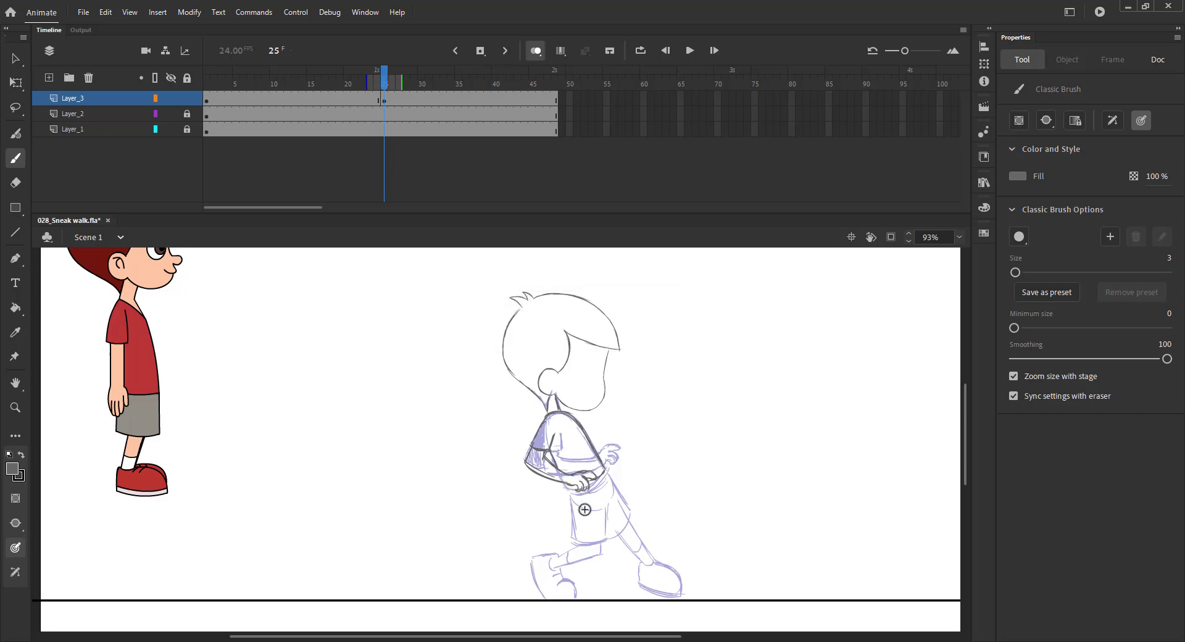
- Sketch the shorts with hatching on the far side and the extended front leg at frame 25
drag(586, 512, 606, 536)
key(ctrl+s)
mouse_move(567, 492)
mouse_down()
mouse_move(572, 534)
mouse_move(609, 535)
mouse_move(587, 522)
mouse_move(645, 545)
mouse_move(655, 563)
mouse_up()
key(ctrl+s)
key(ctrl+s)
drag(616, 532, 638, 558)
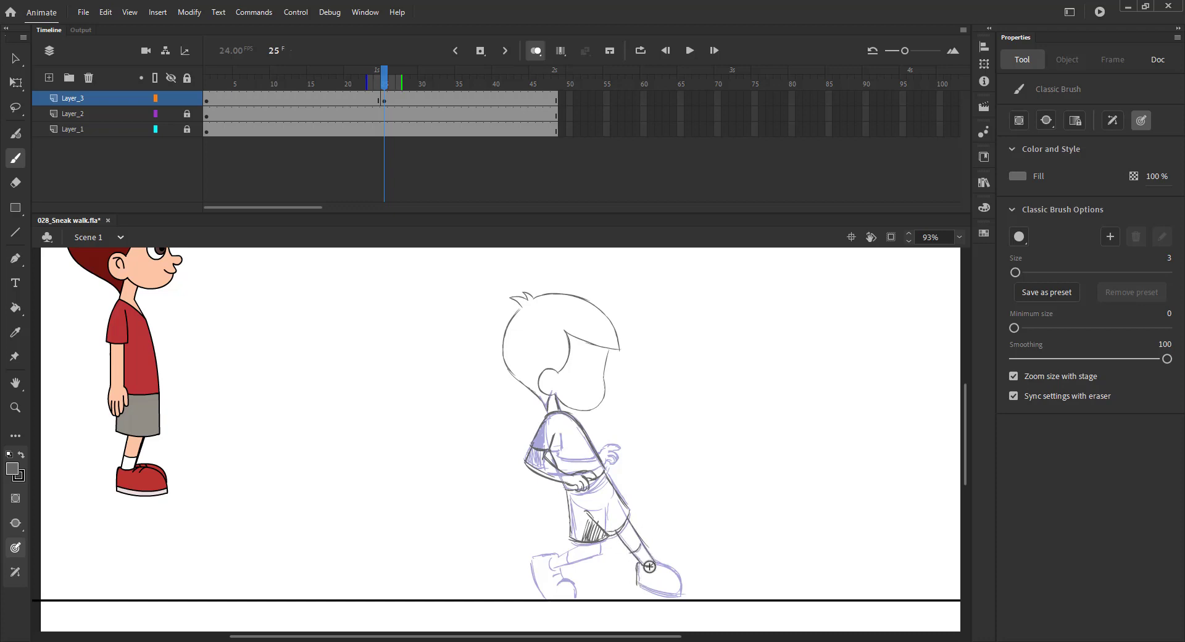
- Complete the frame 25 pose with the front shoe, rear leg and shoe, and the hand ahead of the chest
mouse_move(649, 566)
mouse_down()
mouse_move(664, 562)
mouse_move(683, 594)
mouse_move(679, 576)
mouse_up()
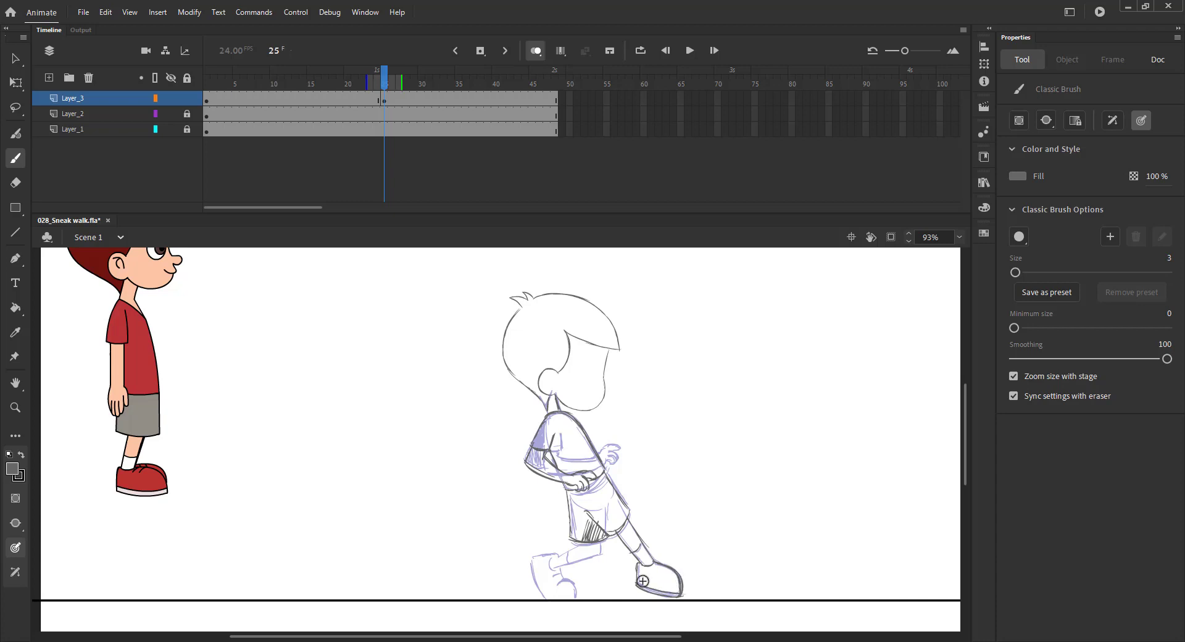
key(ctrl+s)
mouse_move(585, 545)
mouse_down()
mouse_move(553, 558)
mouse_move(598, 555)
mouse_move(533, 559)
mouse_move(552, 594)
mouse_up()
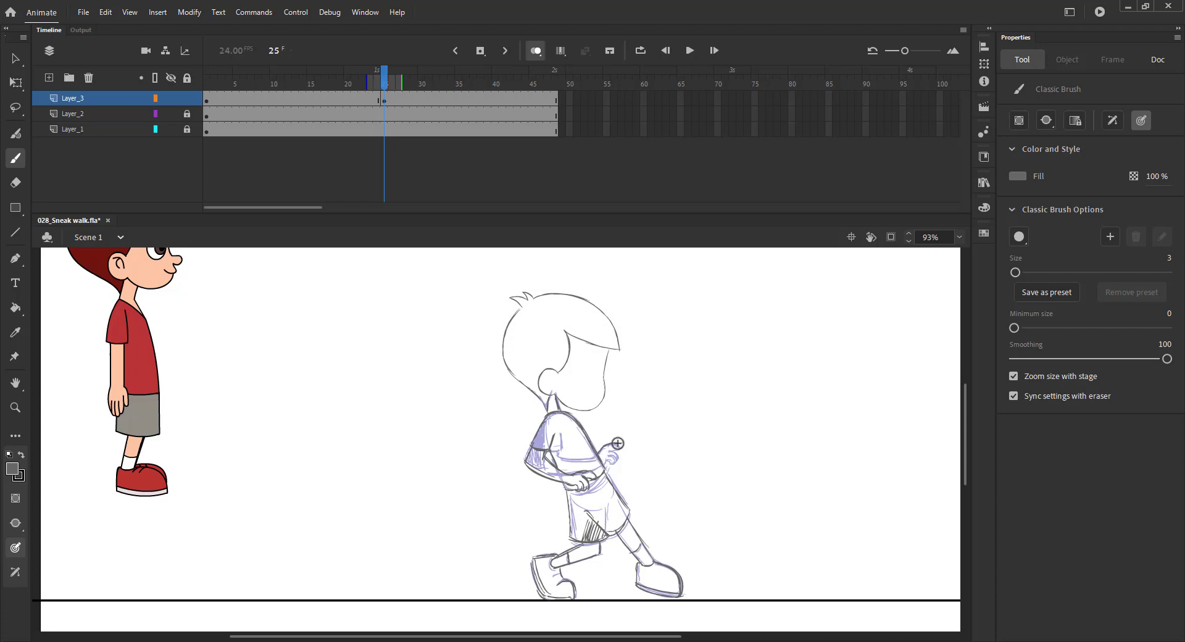
drag(610, 451, 604, 463)
key(ctrl+s)
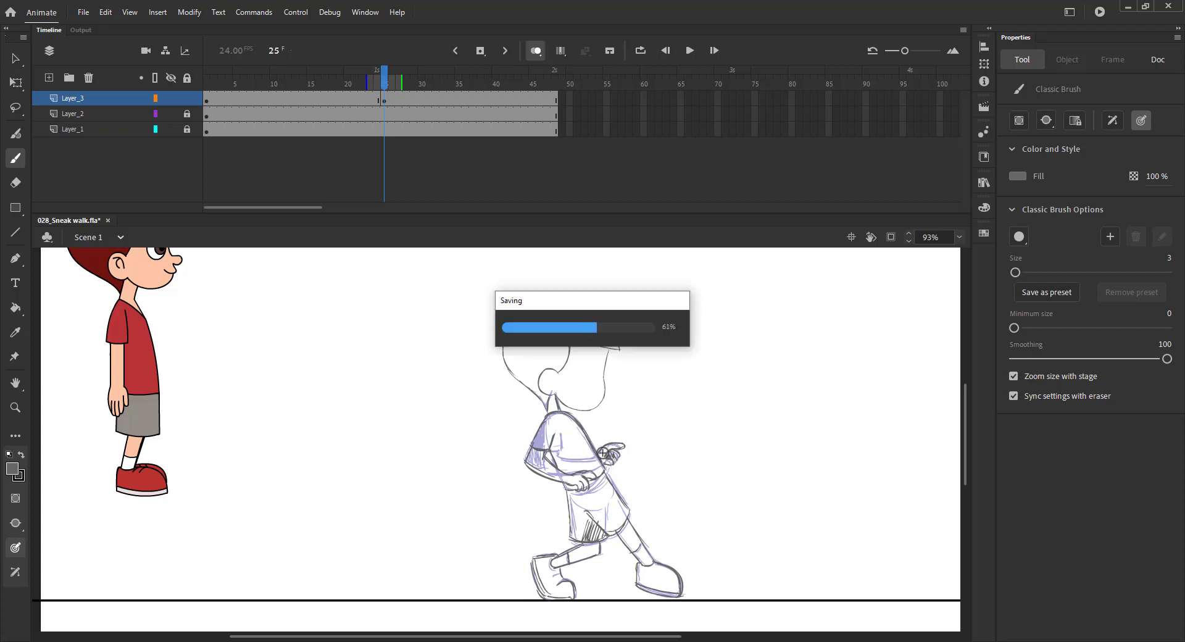
- Turn off onion skinning and hatch the front leg of the shorts in the first pose to mark it as the far leg
key(ctrl+2)
key(v)
click(539, 50)
mouse_move(384, 80)
mouse_down()
mouse_move(339, 94)
mouse_move(397, 119)
mouse_move(350, 121)
mouse_move(362, 118)
mouse_up()
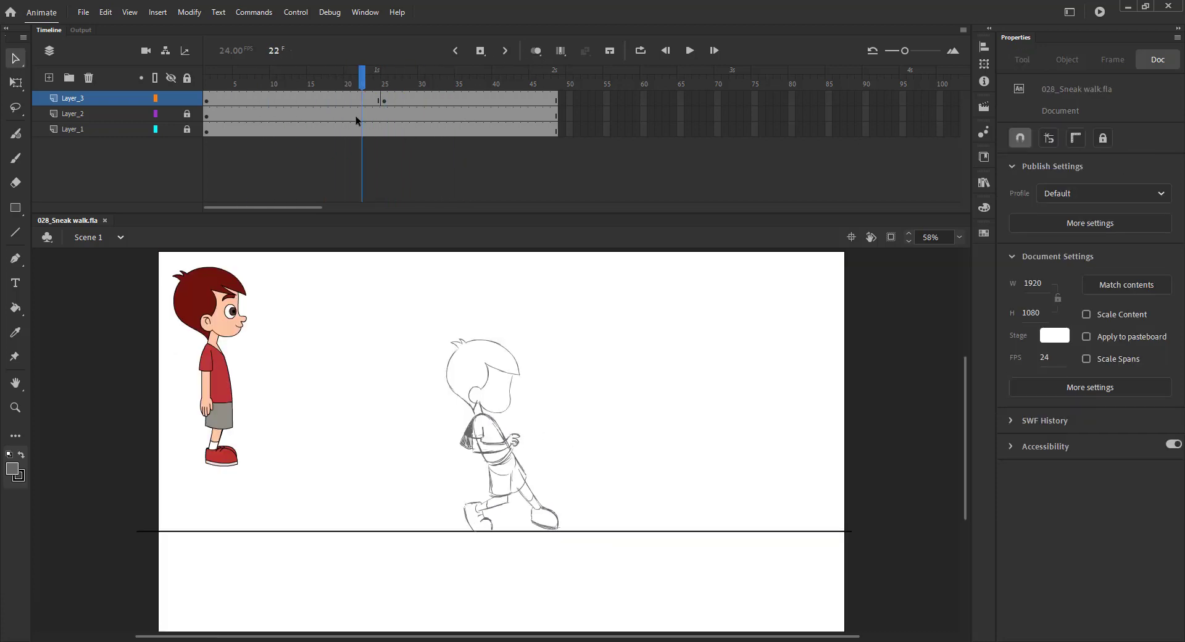
key(z)
drag(452, 455, 602, 537)
key(b)
drag(425, 405, 453, 416)
mouse_move(426, 389)
mouse_down()
mouse_move(473, 408)
mouse_move(481, 400)
mouse_up()
drag(428, 364, 487, 383)
key(ctrl+minus)
key(ctrl+minus)
drag(345, 314, 365, 364)
key(ctrl+s)
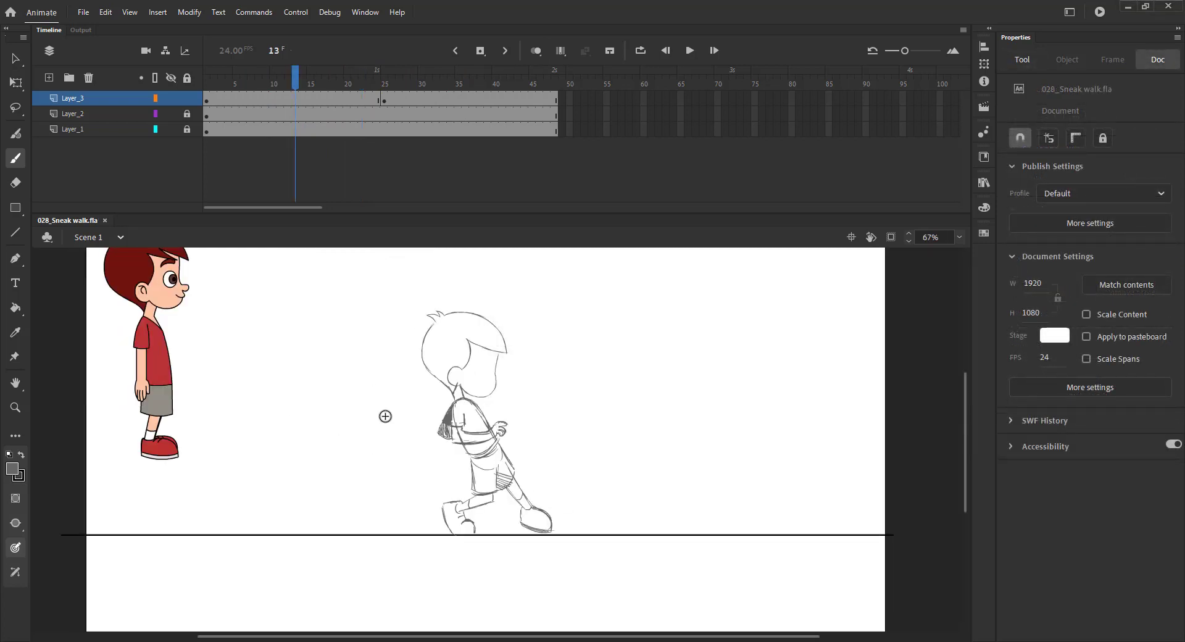
- Insert a blank keyframe at frame 13 of Layer_3
key(comma)
key(F7)
key(comma)
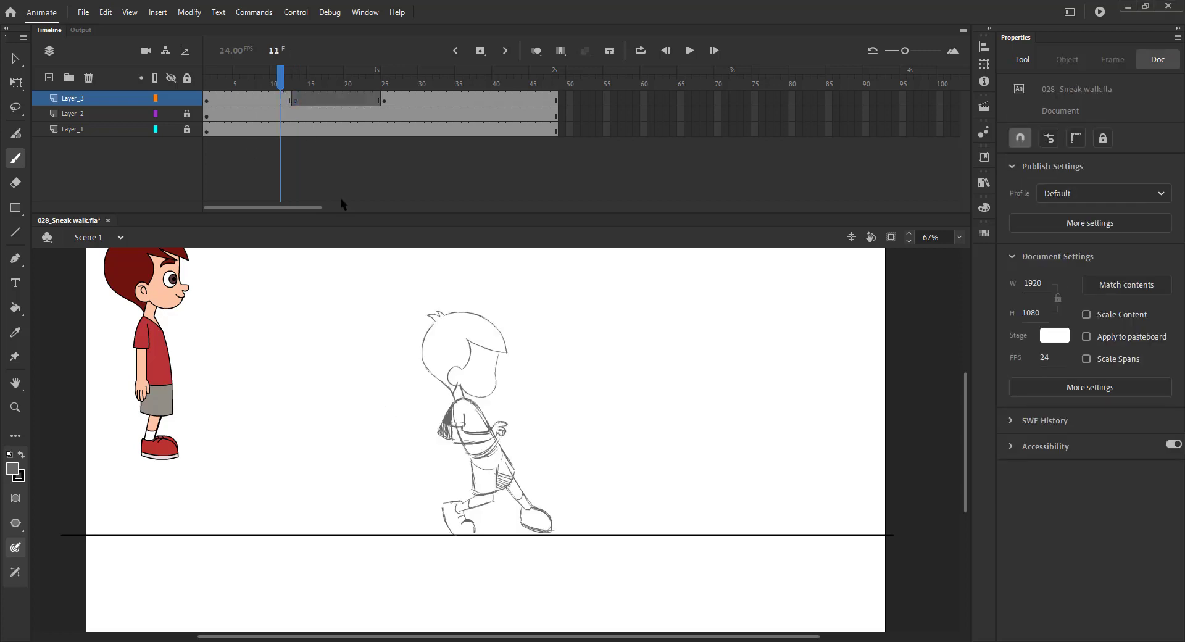
- Copy the first pose's head and paste it in place at frame 13 with onion skinning turned on
key(v)
click(476, 356)
click(295, 85)
key(ctrl+s)
click(536, 51)
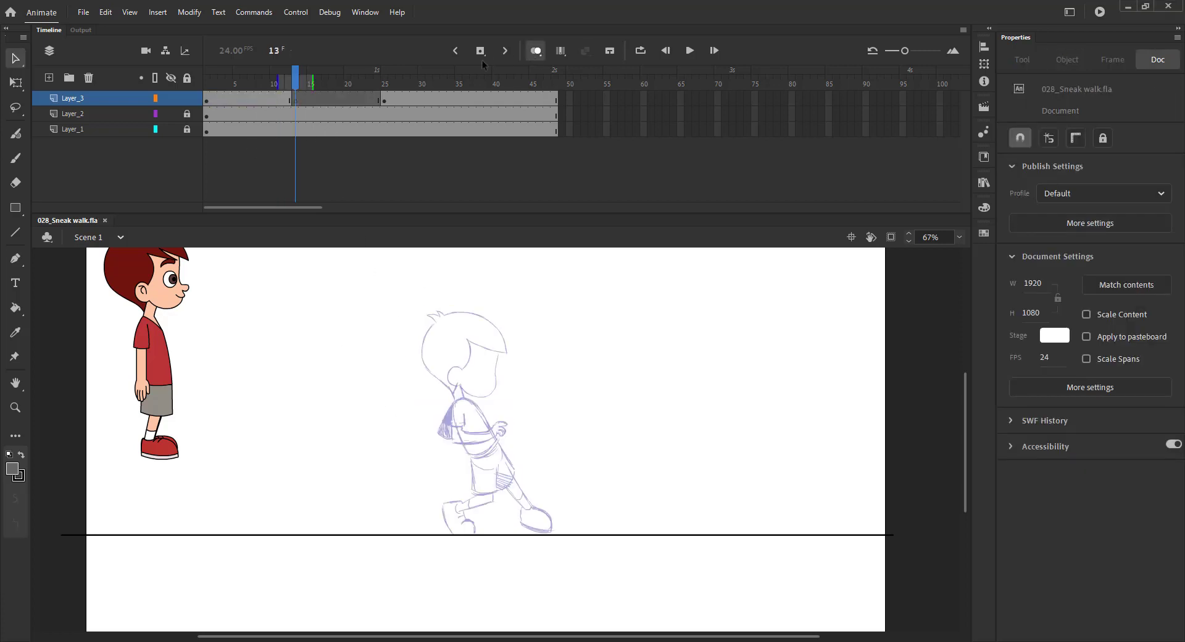
key(z)
drag(364, 350, 668, 556)
mouse_move(516, 399)
mouse_down()
mouse_move(568, 410)
mouse_move(604, 471)
mouse_up()
key(ctrl+shift+v)
- Move the pasted head forward and down from the first pose and tilt it forward
key(v)
drag(450, 380, 523, 421)
drag(403, 387, 366, 349)
key(q)
mouse_move(422, 400)
mouse_down()
mouse_move(417, 420)
mouse_move(415, 410)
mouse_up()
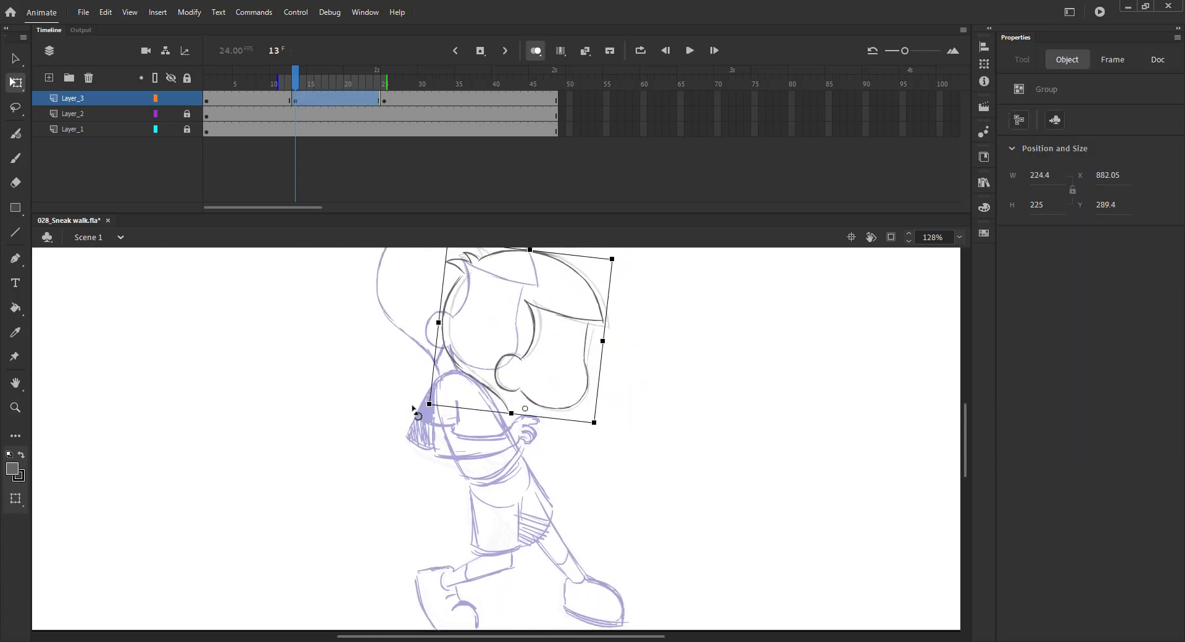
- Nudge the head further forward and slightly down to about X 939, Y 312, and reduce its forward tilt
key(shift+Right)
key(shift+Right)
key(shift+Right)
key(shift+Right)
key(shift+Down)
key(Right)
key(Down)
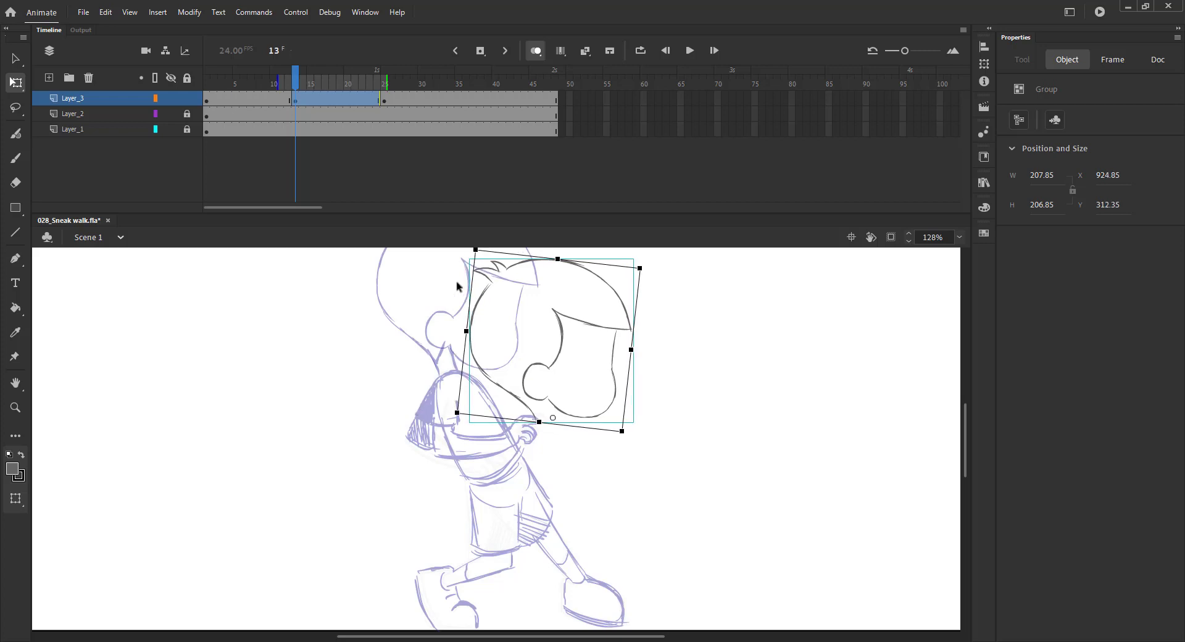
drag(467, 253, 472, 257)
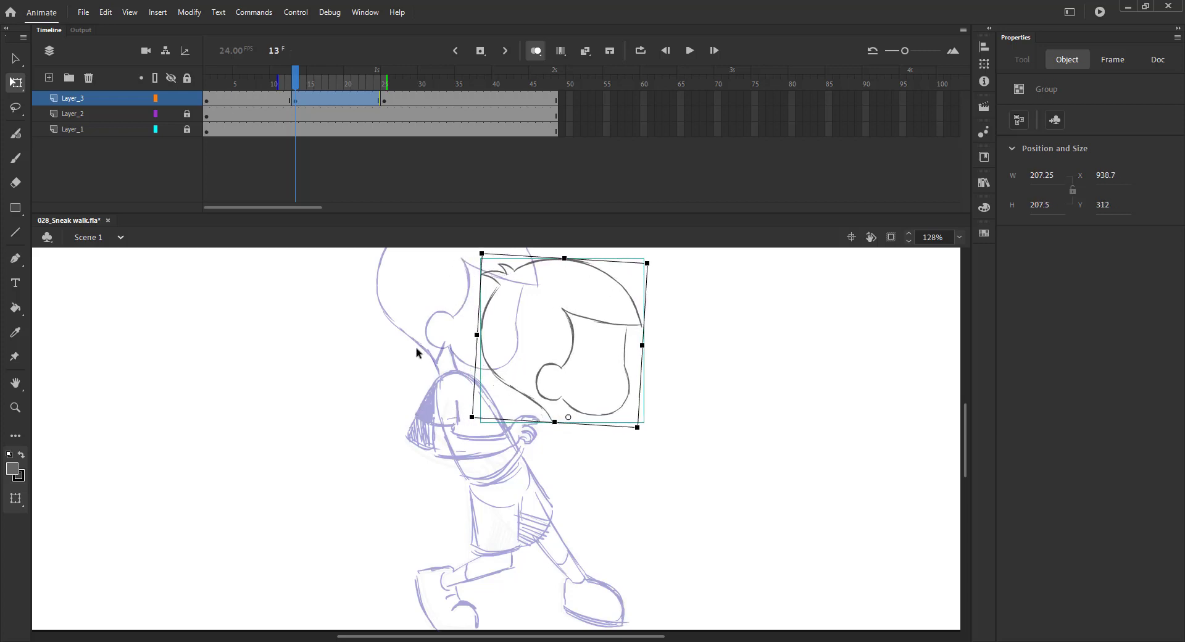
click(431, 375)
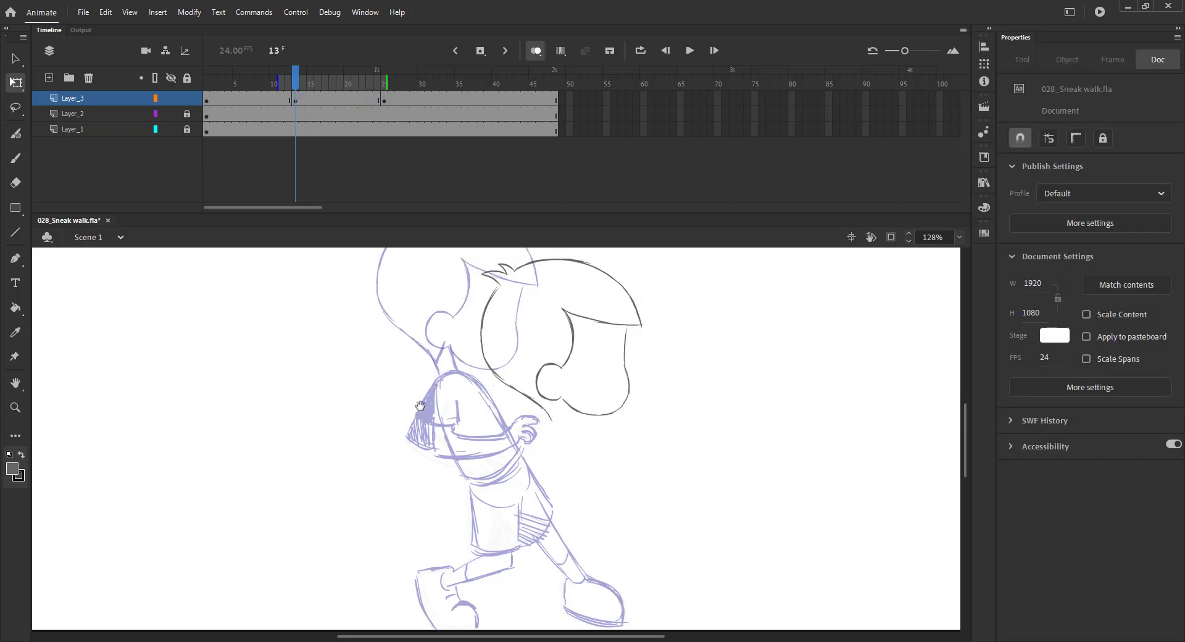
- Sketch the two neck lines below the head at frame 13 and save the file
drag(417, 418, 424, 352)
key(b)
key(ctrl+s)
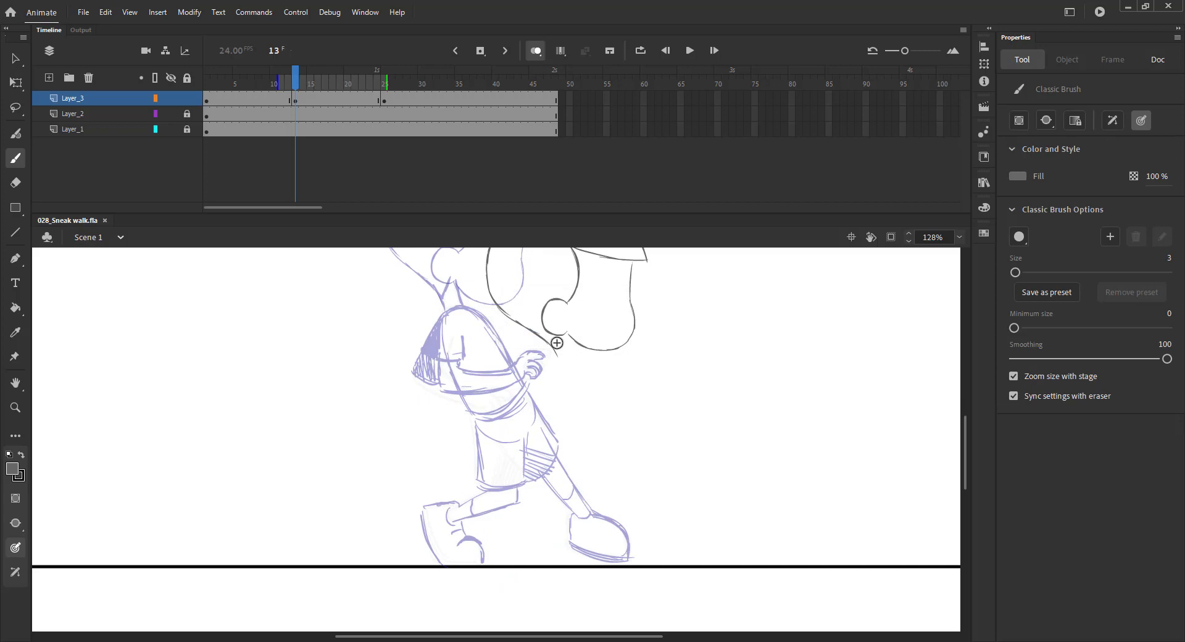
key(ctrl+minus)
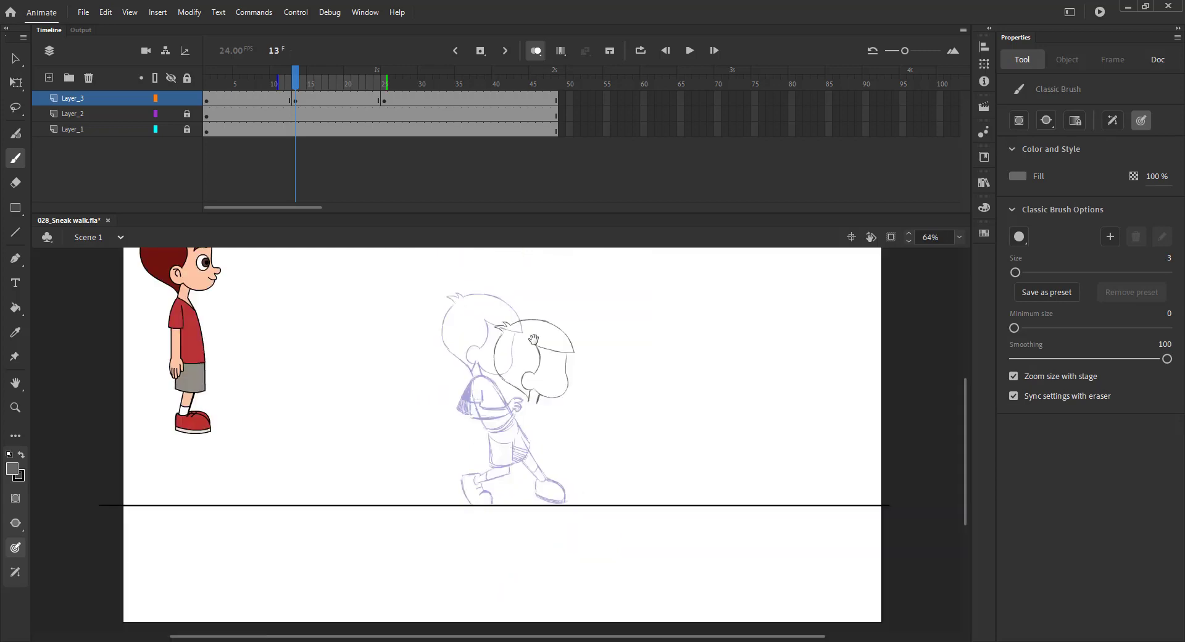
drag(535, 342, 542, 366)
key(z)
drag(354, 297, 683, 549)
drag(560, 417, 573, 410)
key(b)
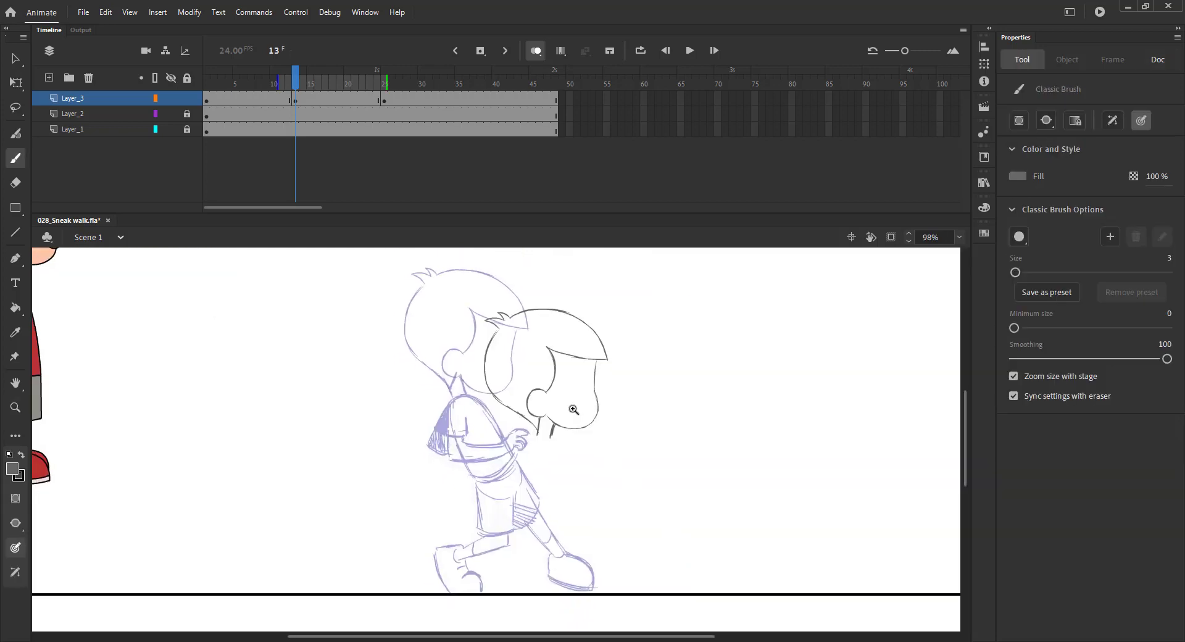
key(ctrl+s)
- Sketch the torso and the rounded hips below the neck at frame 13 and save the file
mouse_move(400, 331)
mouse_down()
mouse_move(482, 335)
mouse_move(464, 340)
mouse_up()
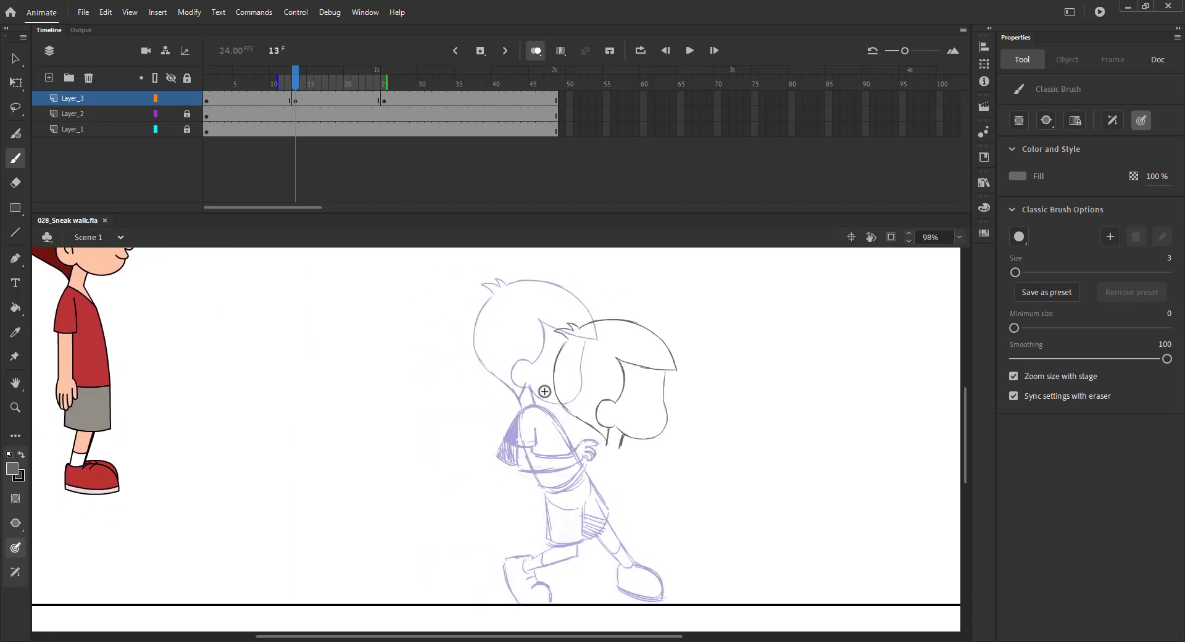
drag(603, 448, 628, 462)
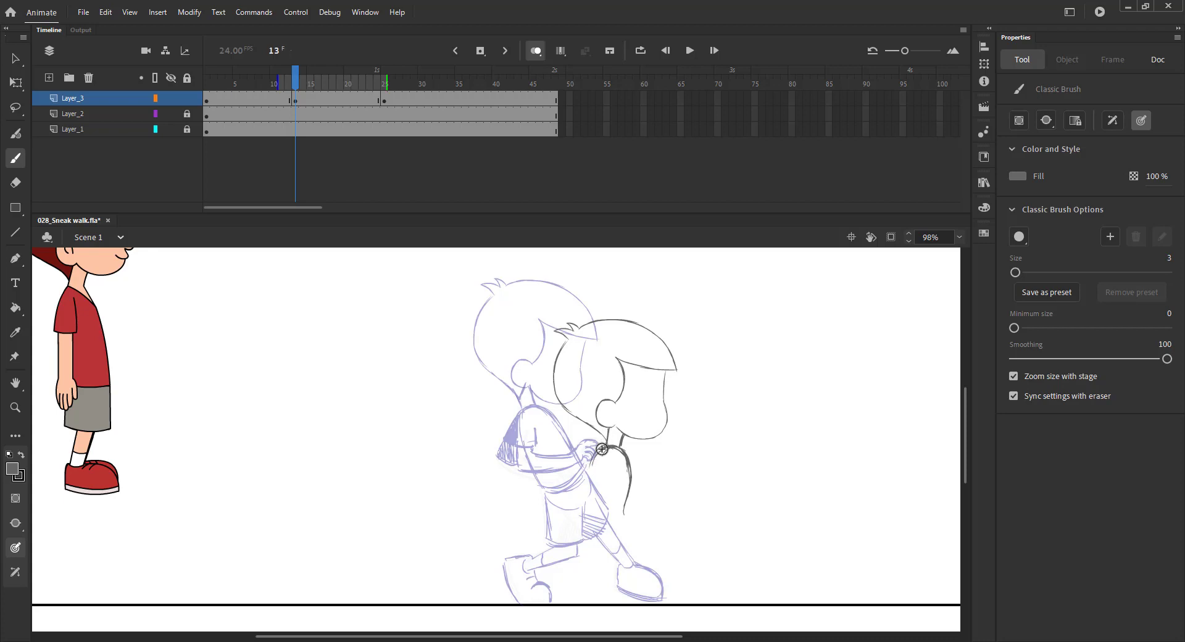
mouse_move(584, 511)
mouse_down()
mouse_move(624, 522)
mouse_move(603, 514)
mouse_move(603, 547)
mouse_up()
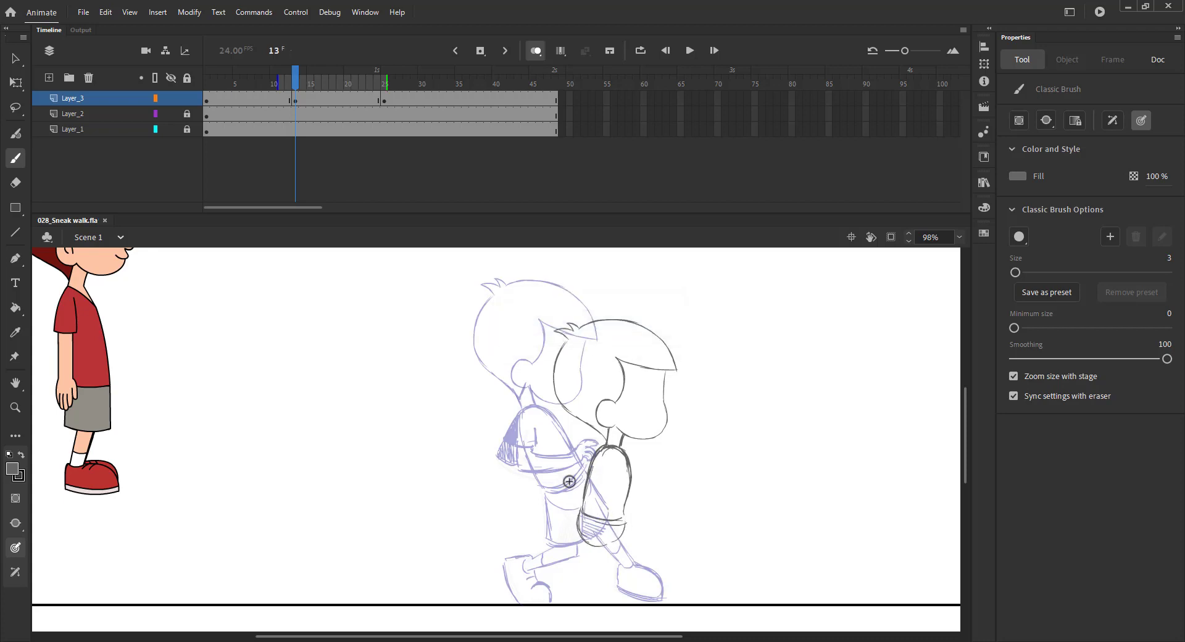
drag(559, 463, 565, 439)
key(ctrl+s)
- Move the whole frame 13 drawing up and slightly forward to about X 942, Y 288, and save the file
key(ctrl+a)
key(shift+Up)
key(shift+Up)
key(Up)
key(Up)
key(Up)
key(Up)
key(Right)
key(Right)
key(Right)
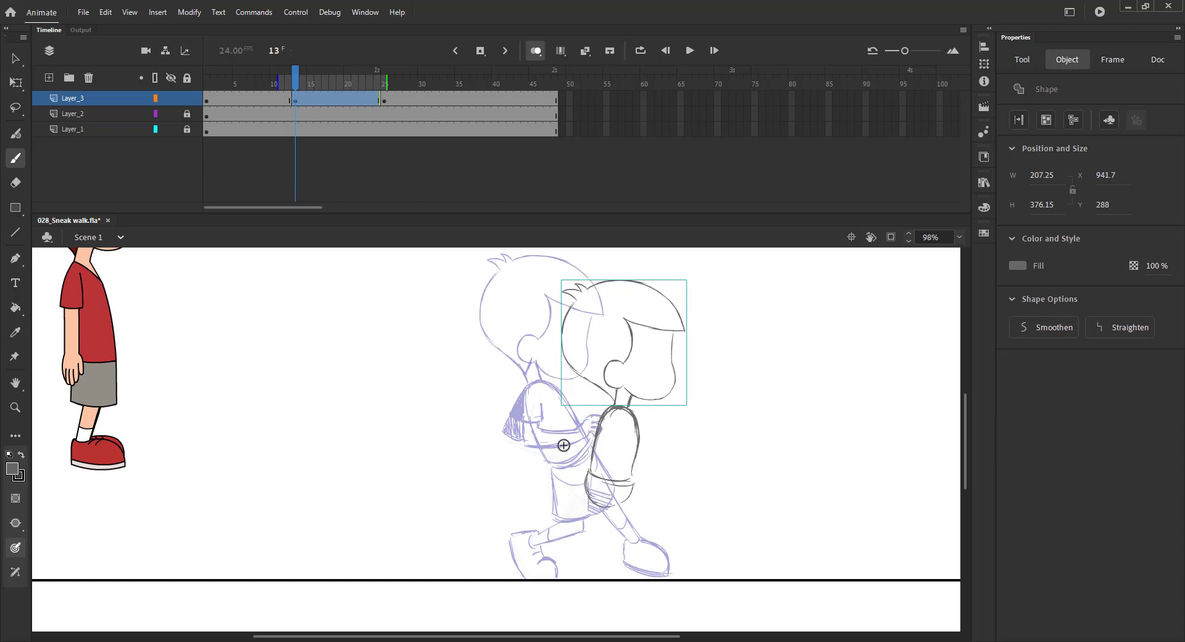
key(ctrl+s)
ctrl+click(546, 460)
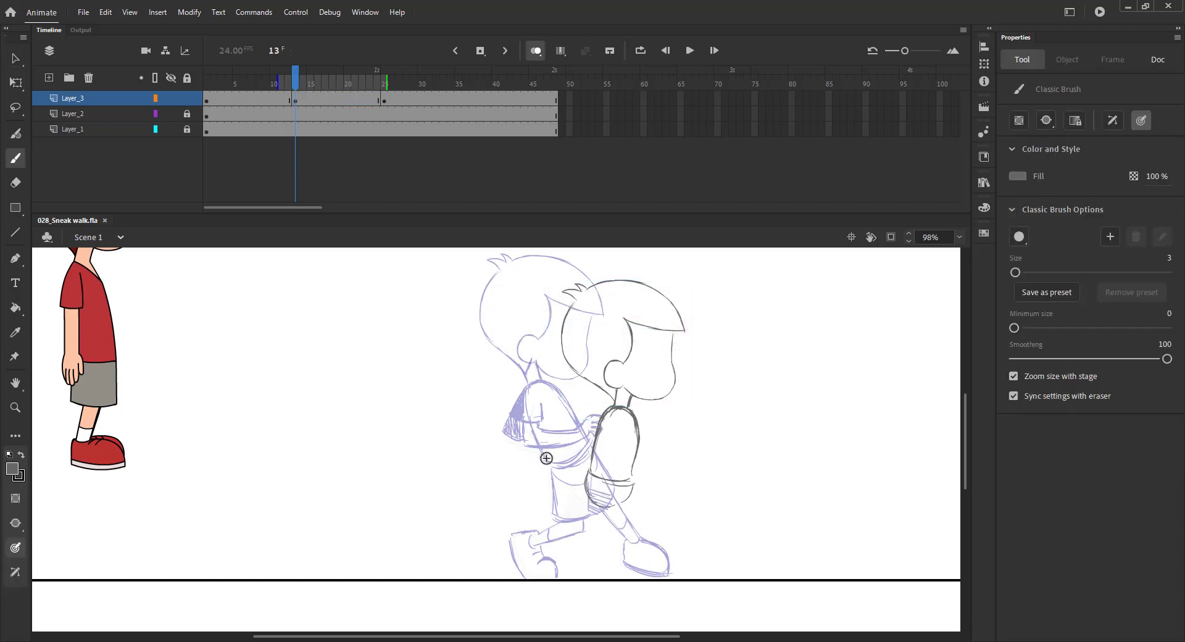
mouse_move(632, 483)
mouse_down()
mouse_move(670, 495)
mouse_move(641, 528)
mouse_move(653, 547)
mouse_up()
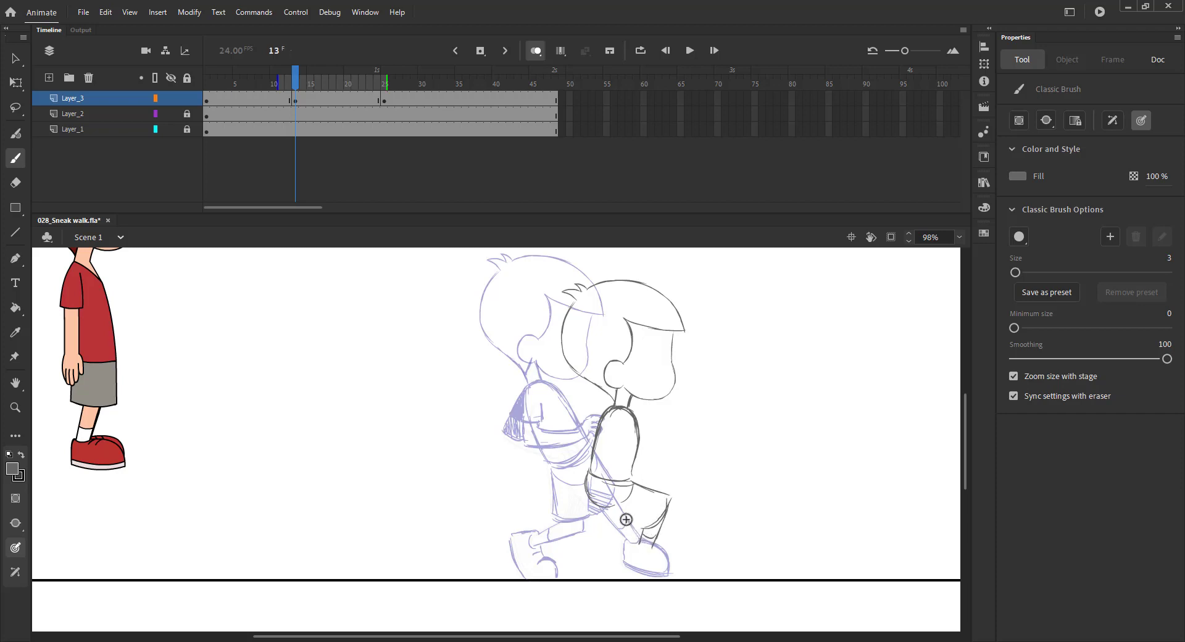
key(ctrl+z)
key(ctrl+z)
key(ctrl+z)
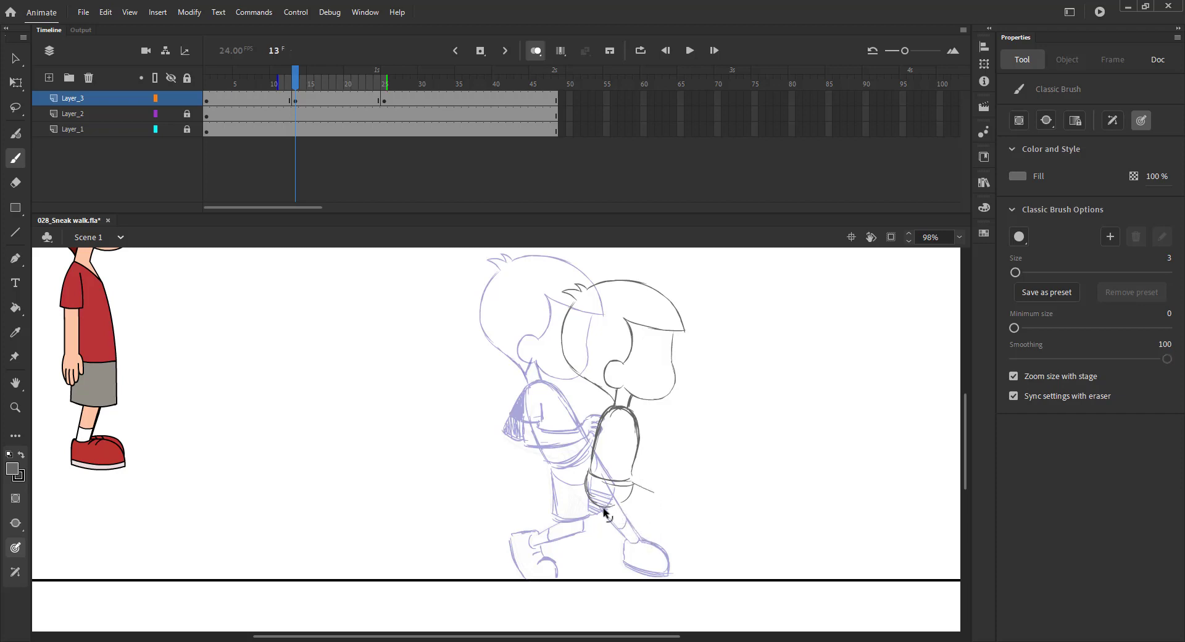
- Sketch the bent front leg at frame 13, with its shorts leg and lower leg, and save
drag(632, 483, 654, 493)
key(ctrl+z)
drag(650, 549, 636, 551)
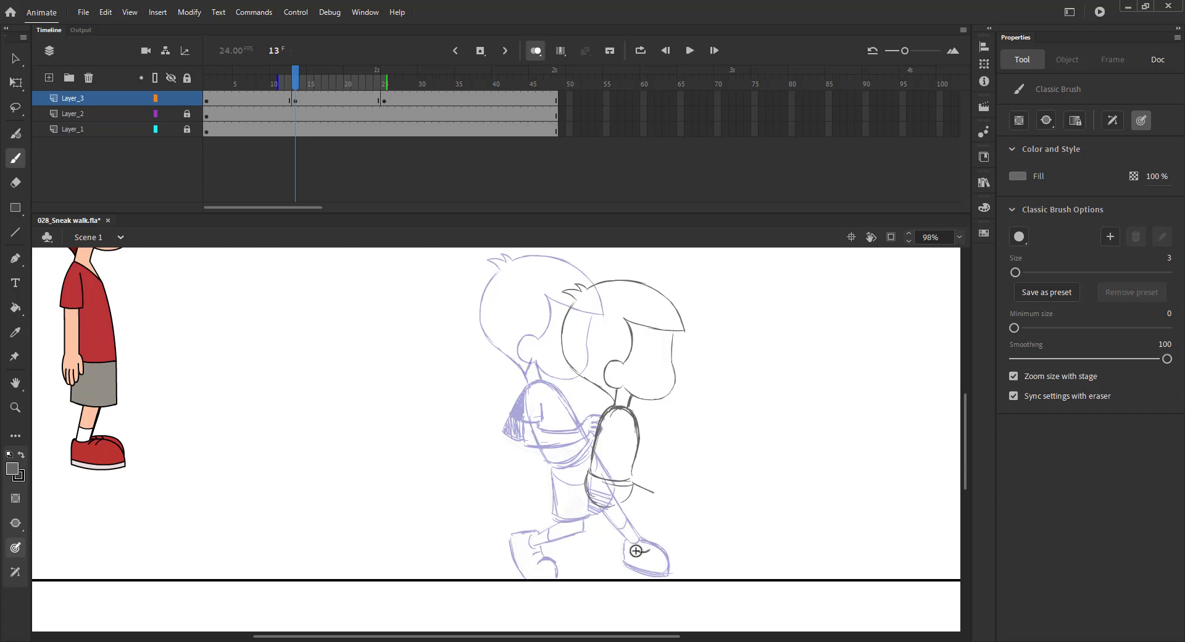
mouse_move(640, 485)
mouse_down()
mouse_move(656, 504)
mouse_move(651, 538)
mouse_move(632, 547)
mouse_up()
key(ctrl+s)
- Sketch the back thigh and backward-bent lower leg at frame 13, undoing the sock and shoe strokes
drag(622, 508, 613, 529)
key(ctrl+s)
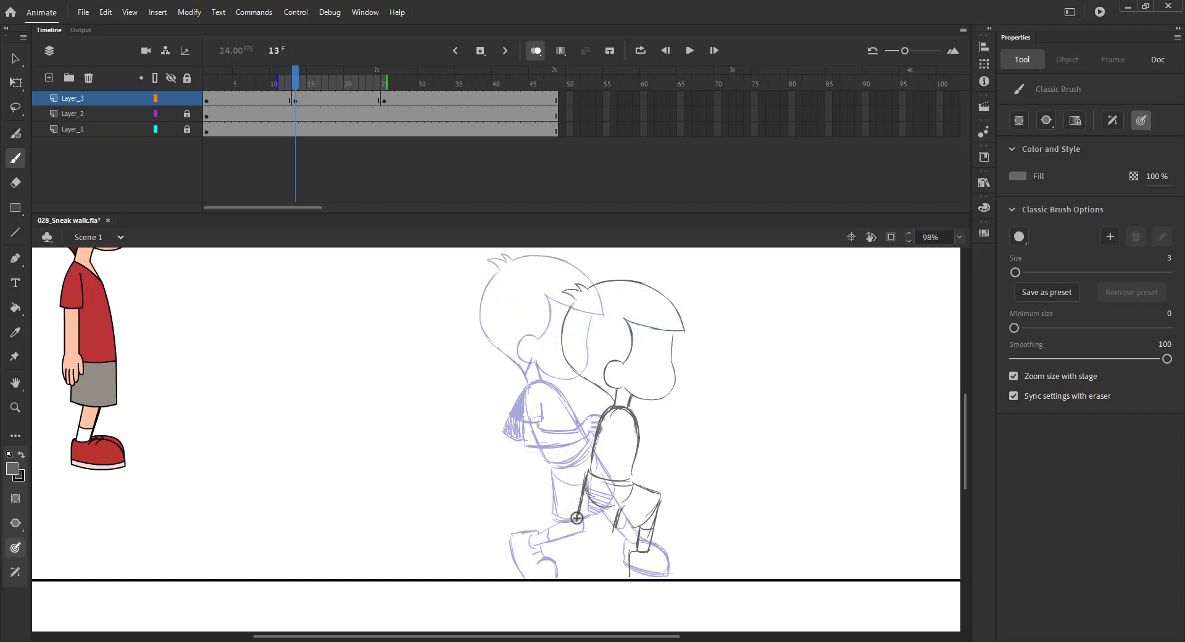
mouse_move(593, 530)
mouse_down()
mouse_move(617, 528)
mouse_move(543, 532)
mouse_move(553, 541)
mouse_up()
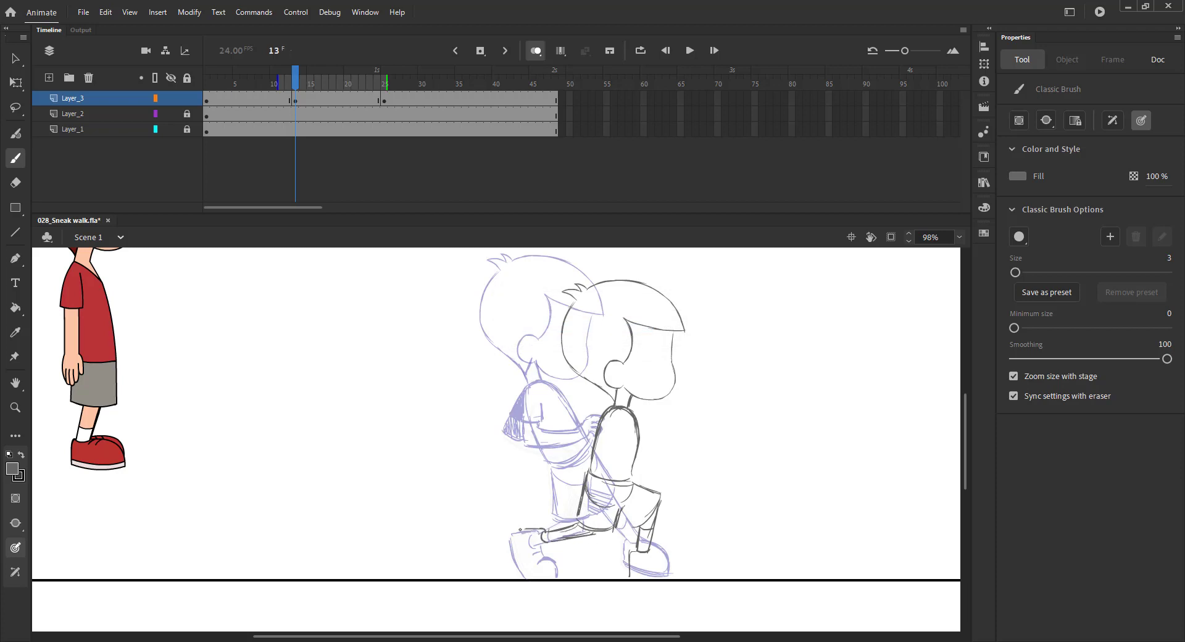
key(ctrl+z)
key(ctrl+z)
key(ctrl+z)
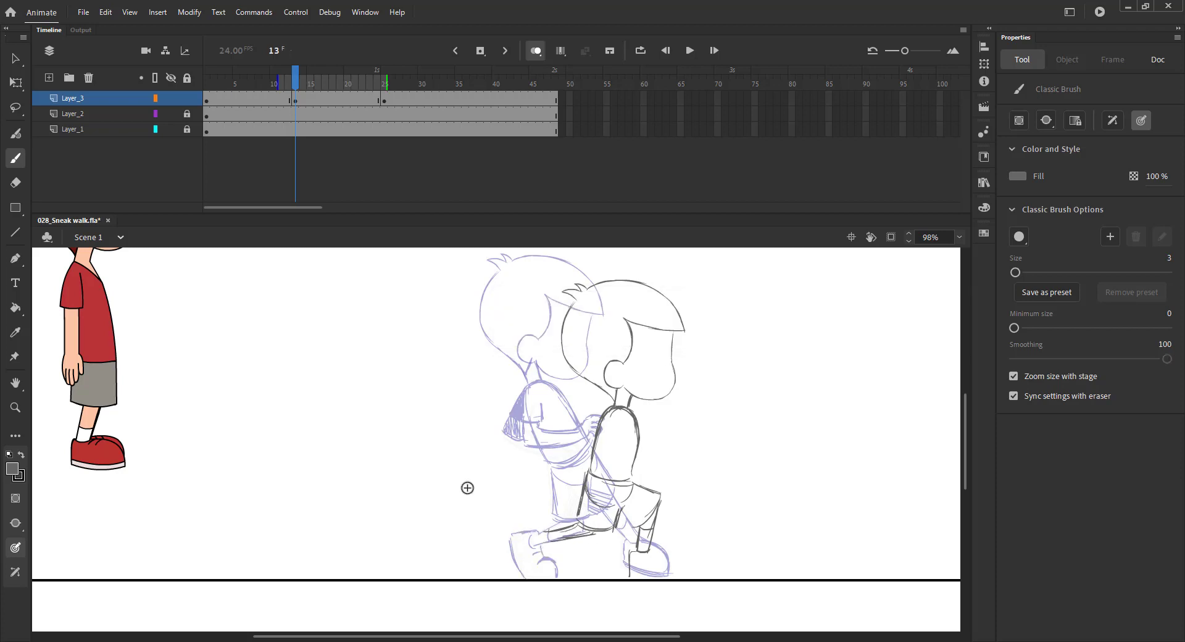
- Nudge the whole frame 13 drawing back to about X 903, keeping Y at 288
key(ctrl+a)
key(Left)
key(Left)
key(Left)
key(Left)
key(Left)
key(Left)
key(Left)
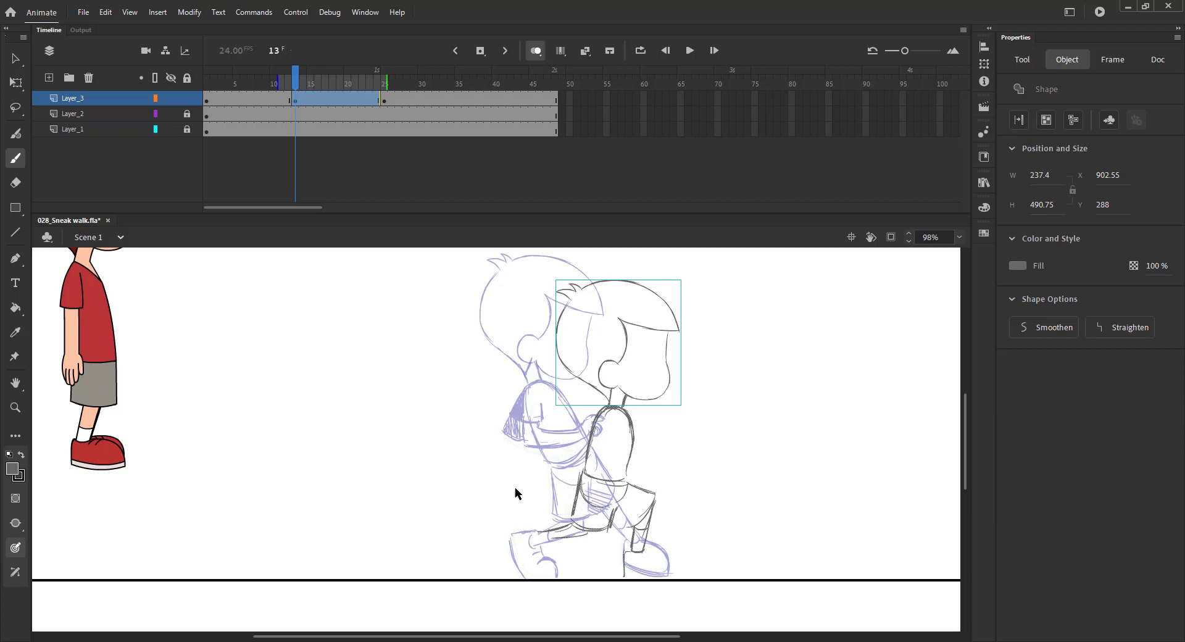
ctrl+click(508, 482)
- Rework the back lower leg and sketch its shoe upright on the ground line, then save
mouse_move(573, 524)
mouse_down()
mouse_move(539, 531)
mouse_move(584, 536)
mouse_move(538, 535)
mouse_up()
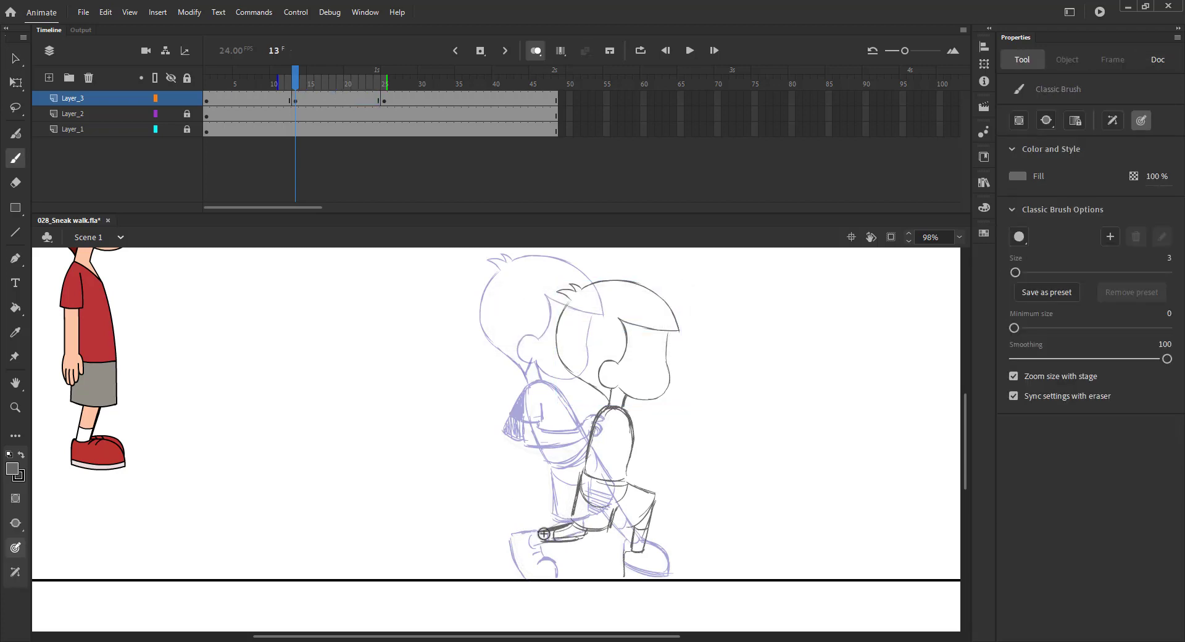
key(ctrl+s)
drag(522, 578, 554, 580)
key(ctrl+s)
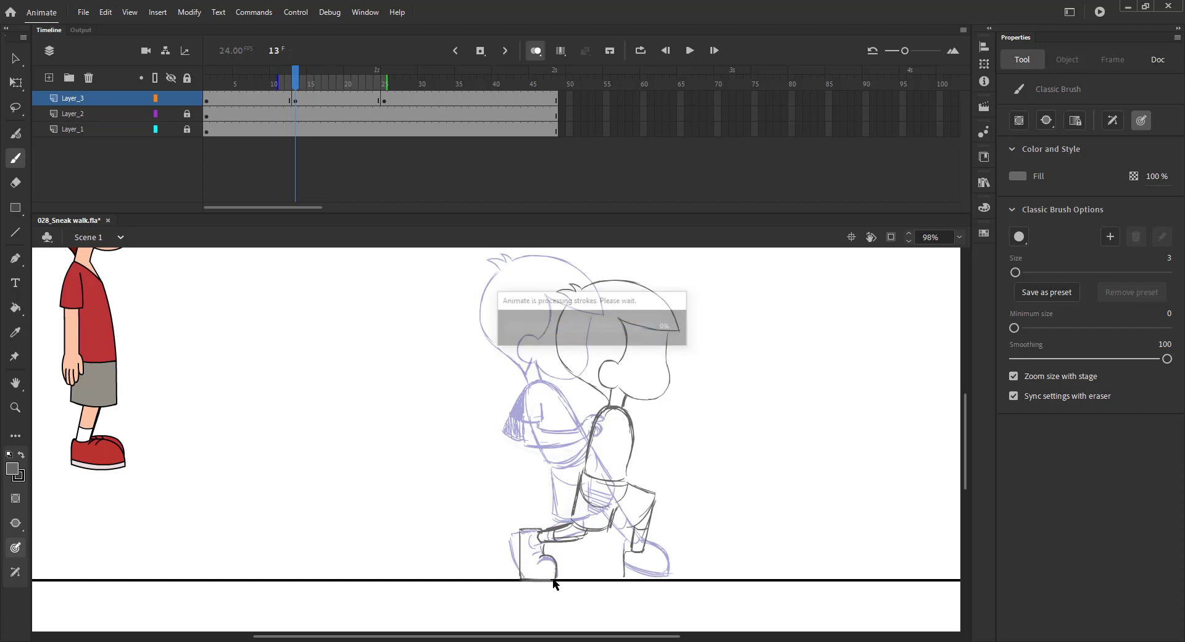
- Compare the frame 13 pose with the neighbouring frames, with onion skinning turned off for scrubbing
key(comma)
key(period)
key(comma)
key(period)
click(534, 51)
drag(296, 79, 295, 117)
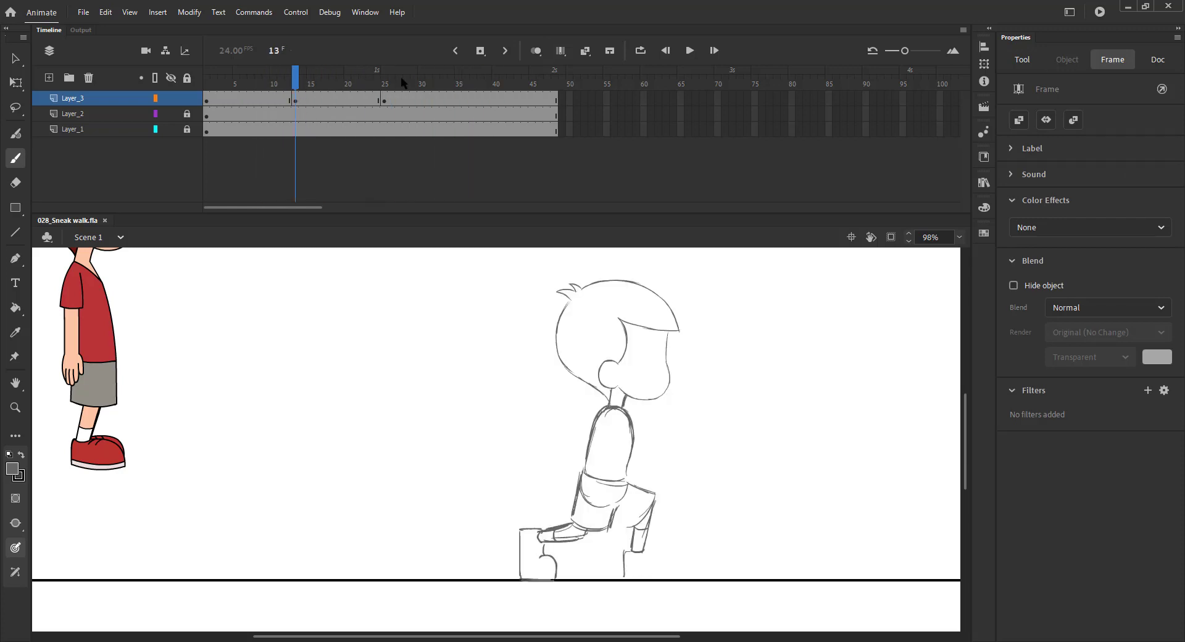
- Turn onion skinning back on, sketch the front shoe flat on the ground and refine the back shoe
click(533, 50)
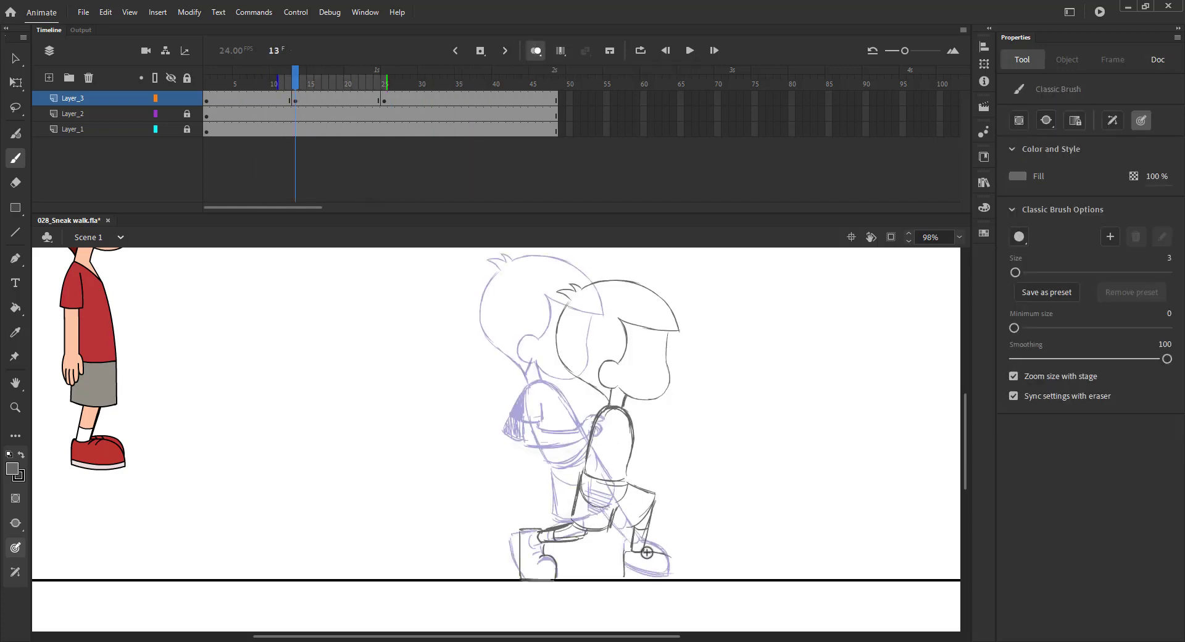
mouse_move(647, 553)
mouse_down()
mouse_move(672, 581)
mouse_move(624, 575)
mouse_move(668, 575)
mouse_up()
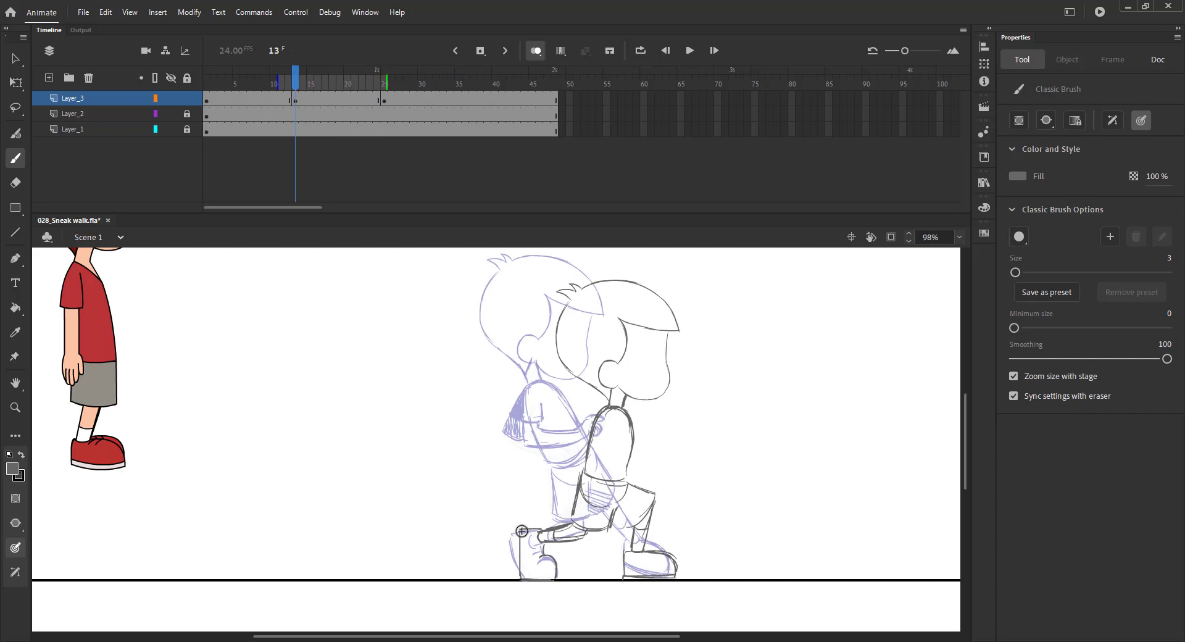
mouse_move(523, 532)
mouse_down()
mouse_move(523, 573)
mouse_move(567, 577)
mouse_up()
- Sketch the near sleeve, the bent arm and its hand in front of the waist at frame 13, and save
mouse_move(608, 407)
mouse_down()
mouse_move(582, 433)
mouse_move(599, 440)
mouse_move(589, 424)
mouse_move(574, 450)
mouse_move(620, 469)
mouse_up()
drag(573, 455, 605, 473)
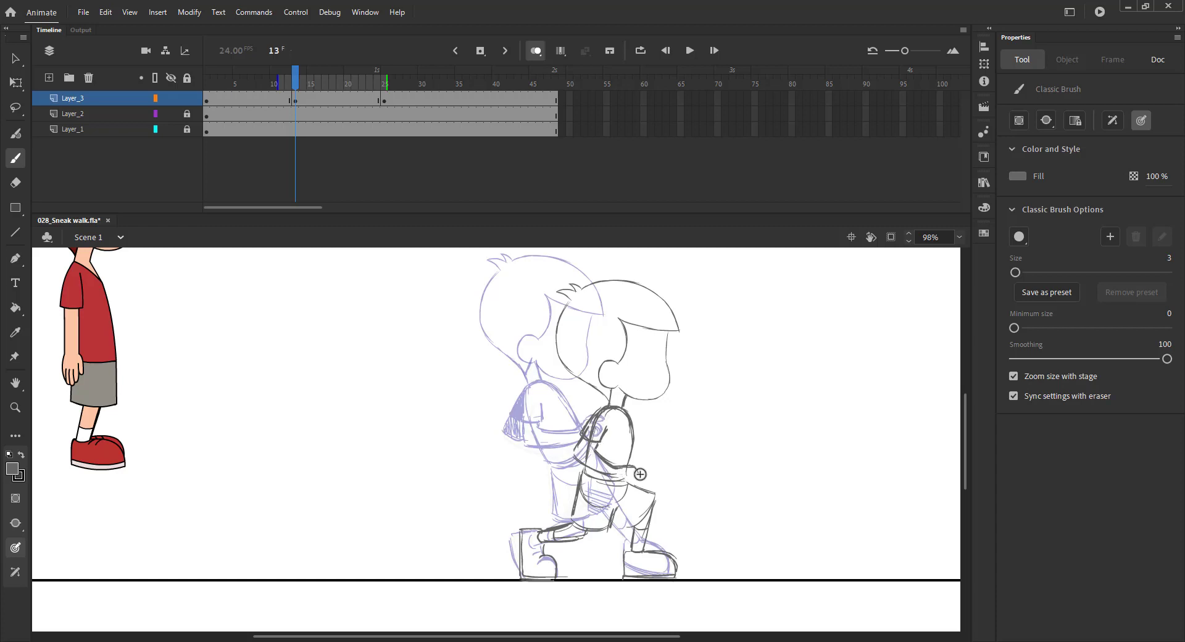
drag(632, 473, 625, 484)
key(ctrl+s)
- Write a "2 -" note beside the frame 13 pose, shade the far sleeve and shorts leg, and save
mouse_move(695, 430)
mouse_down()
mouse_move(704, 459)
mouse_move(741, 446)
mouse_up()
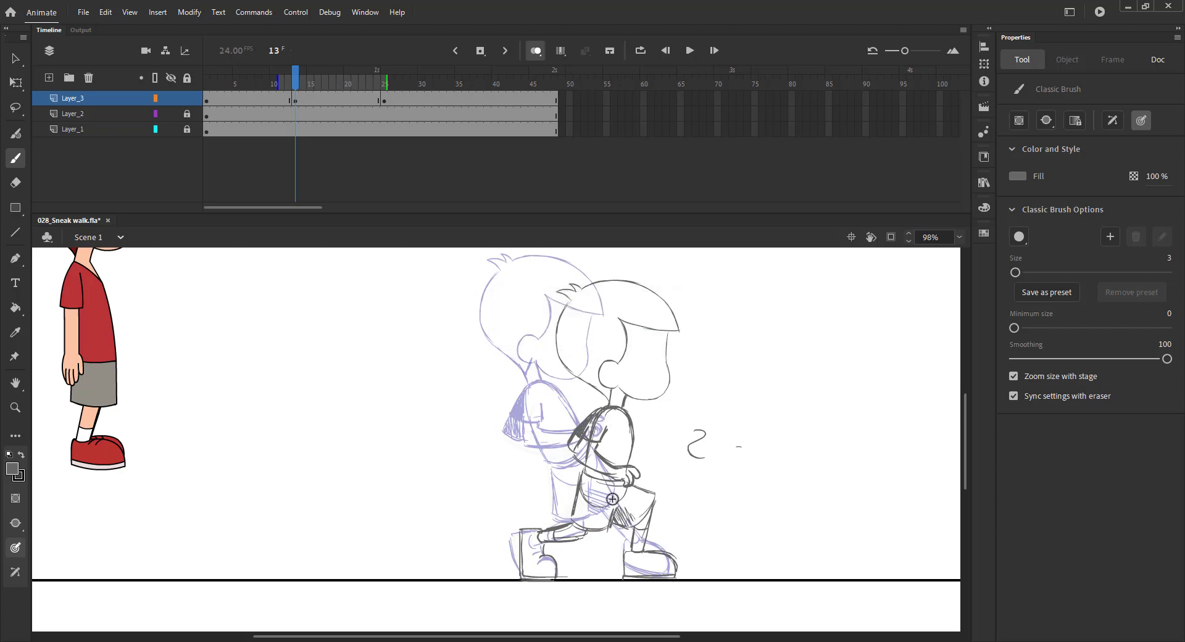
key(ctrl+2)
key(v)
key(ctrl+s)
- Turn off onion skinning and delete the handwritten "2 -" note beside the frame 13 pose
click(531, 48)
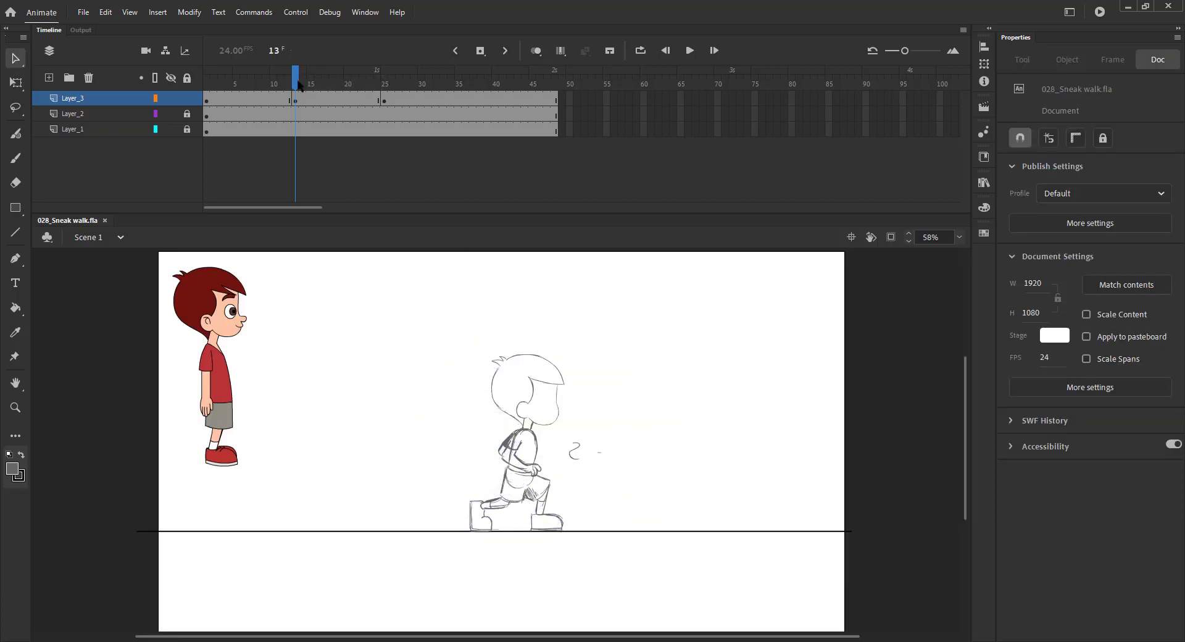
mouse_move(297, 83)
mouse_down()
mouse_move(290, 94)
mouse_move(319, 98)
mouse_up()
drag(566, 440, 634, 478)
key(Delete)
- Insert a blank keyframe at frame 37 of Layer_3, copy the frame 13 pose to frame 34, and save
mouse_move(318, 87)
mouse_down()
mouse_move(288, 86)
mouse_move(471, 89)
mouse_up()
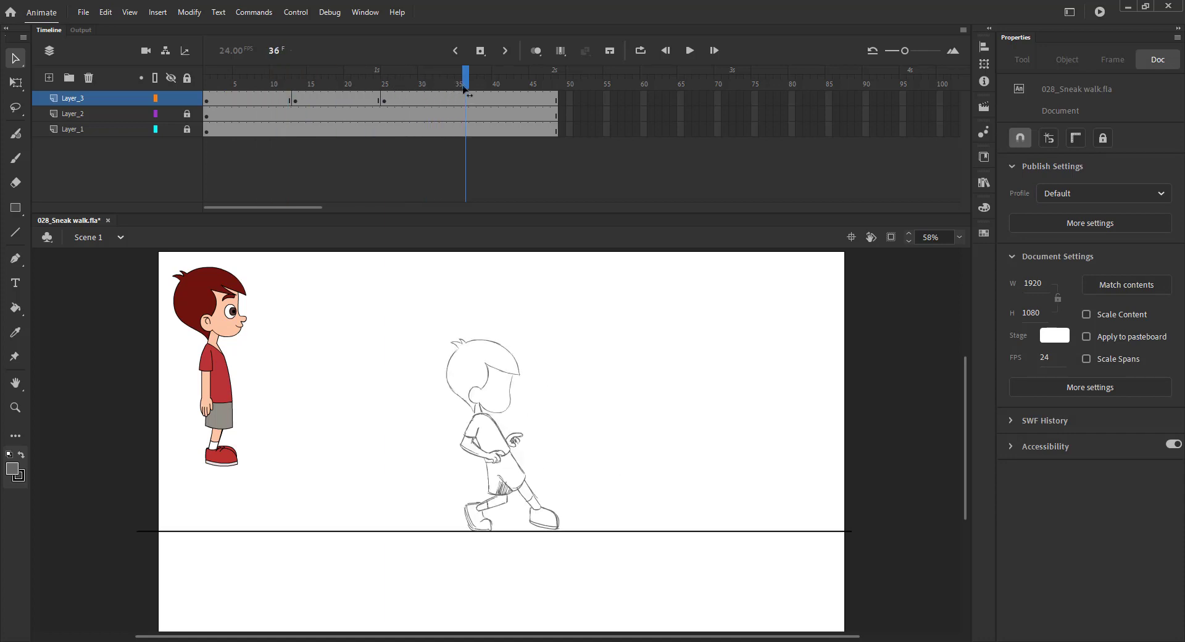
click(474, 100)
click(329, 98)
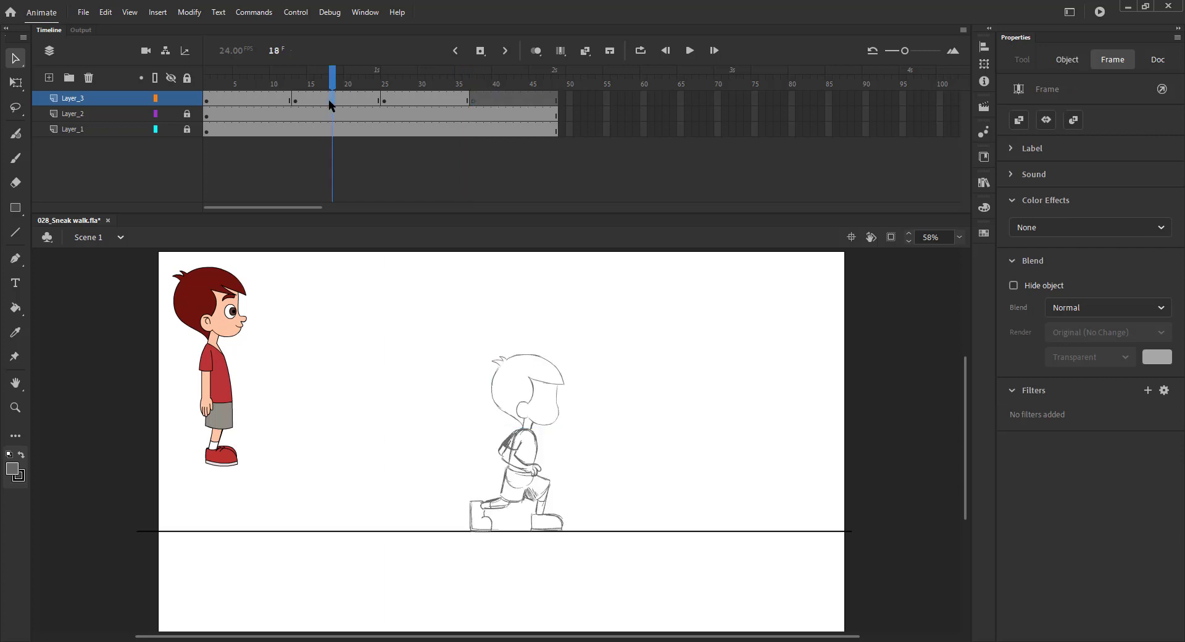
drag(329, 99, 452, 98)
click(474, 84)
key(ctrl+s)
- Turn on onion skinning, copy the previous pose's head and paste it in place at frame 37, then save
click(535, 51)
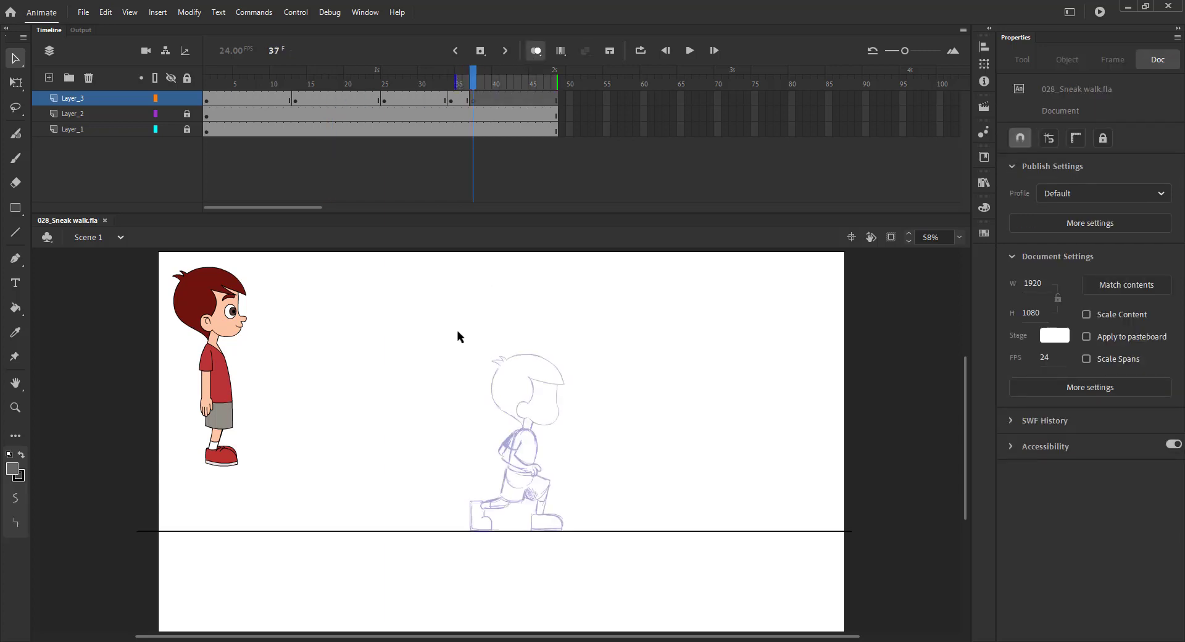
key(z)
drag(426, 332, 624, 452)
key(ctrl+minus)
drag(532, 468, 550, 374)
key(v)
key(comma)
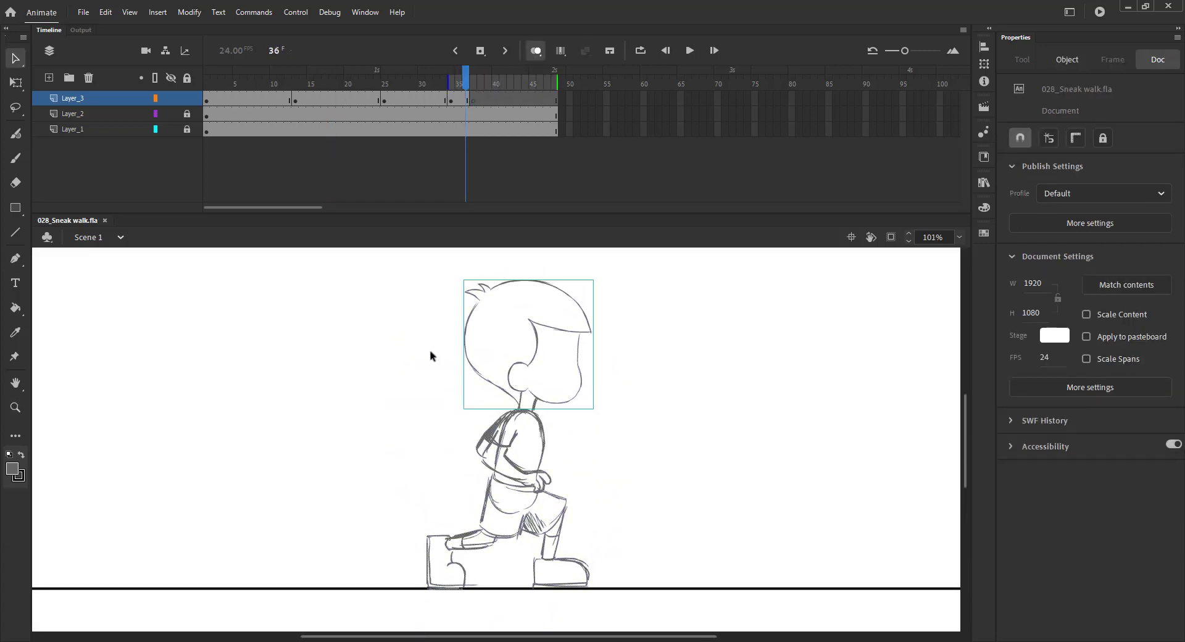
key(period)
key(ctrl+s)
- Sketch the neck, torso, front of the shorts and bent arm at frame 37 over the onion-skinned pose
key(b)
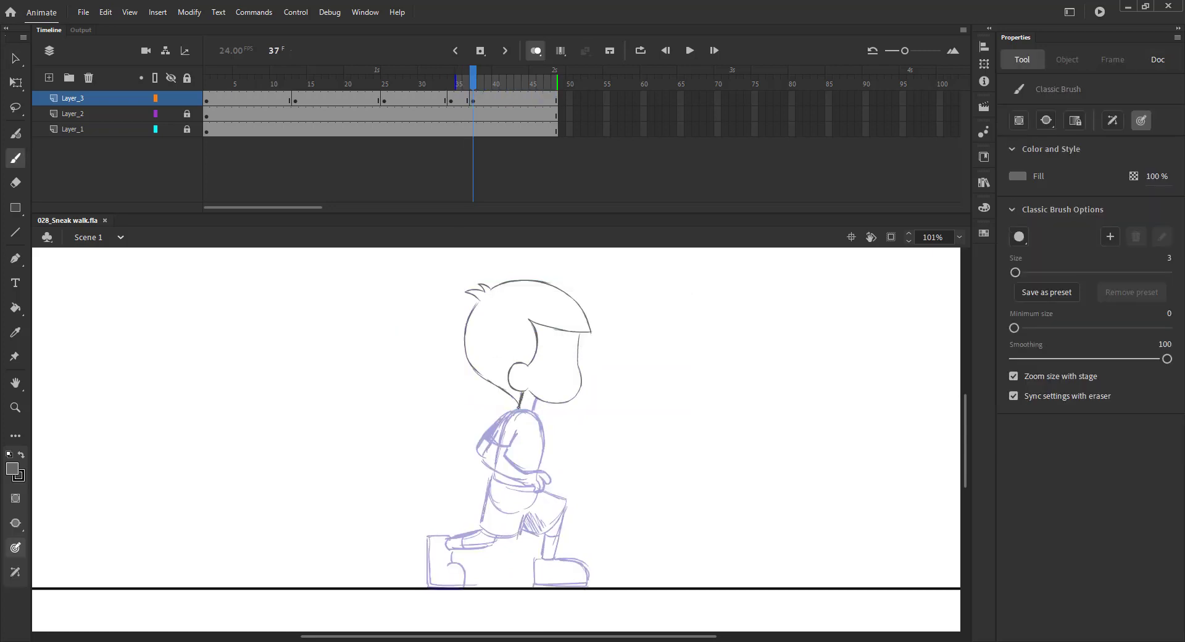
drag(541, 427, 544, 471)
mouse_move(508, 410)
mouse_down()
mouse_move(490, 479)
mouse_move(508, 511)
mouse_move(519, 528)
mouse_move(532, 487)
mouse_move(565, 500)
mouse_move(534, 537)
mouse_up()
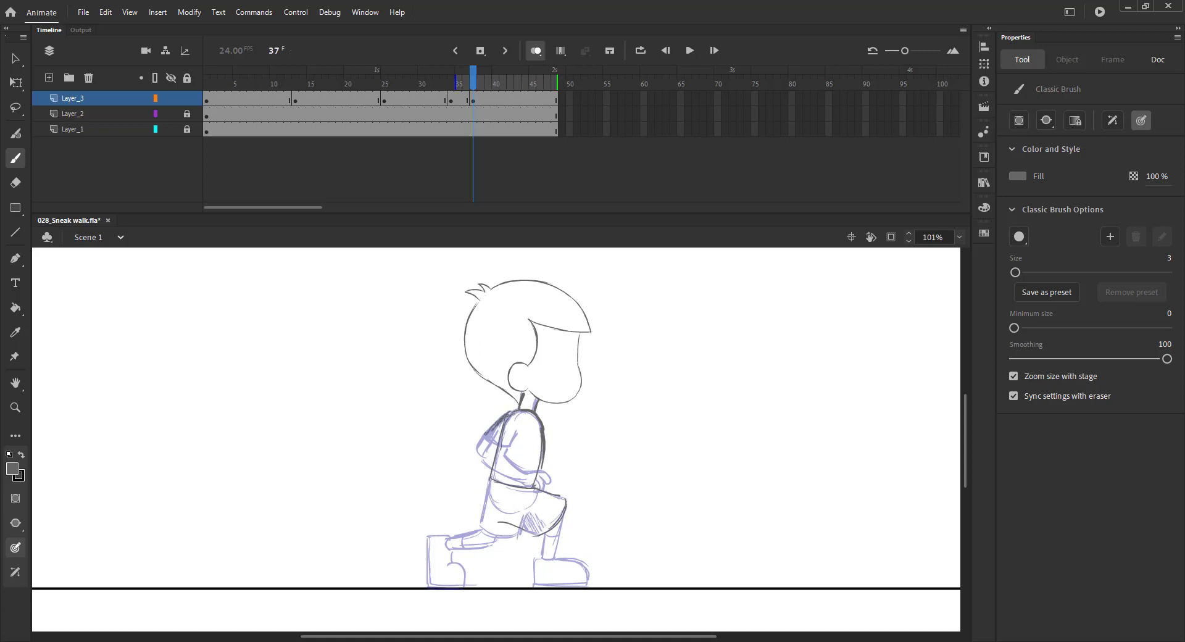
mouse_move(482, 442)
mouse_down()
mouse_move(495, 463)
mouse_move(502, 450)
mouse_move(513, 466)
mouse_move(479, 455)
mouse_up()
mouse_move(480, 457)
mouse_down()
mouse_move(533, 482)
mouse_move(517, 486)
mouse_move(544, 482)
mouse_up()
- Sketch the rest of the shorts, both lower legs and both shoes at frame 37
mouse_move(482, 506)
mouse_down()
mouse_move(481, 526)
mouse_move(495, 521)
mouse_up()
mouse_move(563, 512)
mouse_down()
mouse_move(543, 535)
mouse_move(551, 560)
mouse_move(522, 529)
mouse_up()
mouse_move(481, 526)
mouse_down()
mouse_move(516, 535)
mouse_move(449, 547)
mouse_up()
mouse_move(463, 537)
mouse_down()
mouse_move(492, 536)
mouse_move(427, 539)
mouse_move(428, 574)
mouse_move(463, 582)
mouse_up()
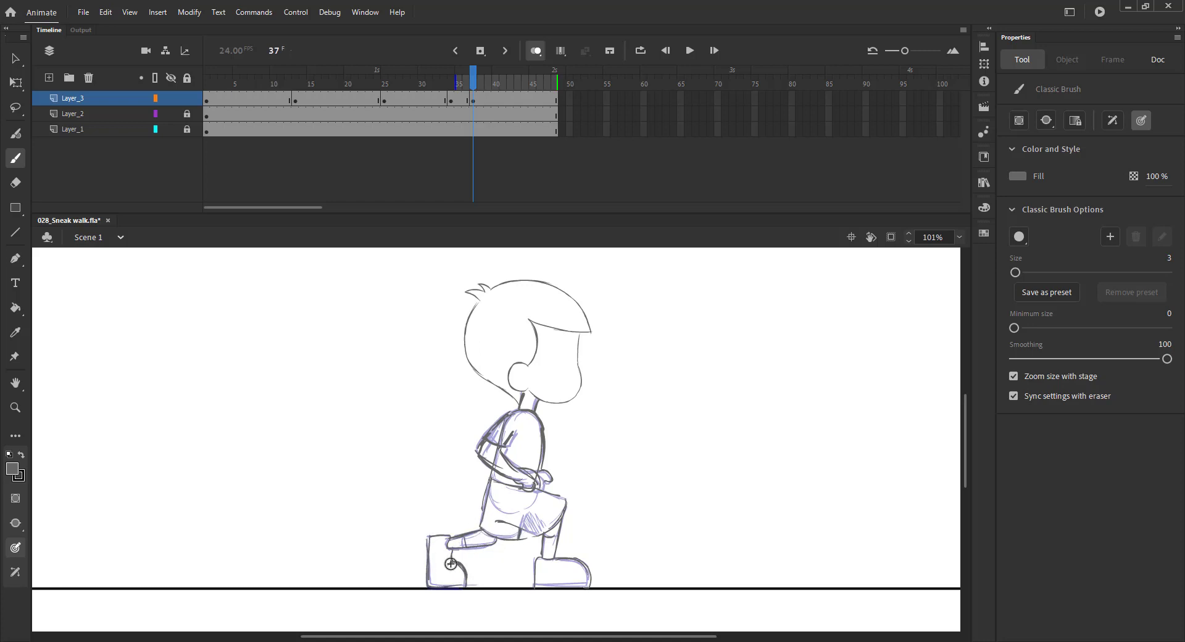
- Tilt the frame 37 head slightly backward and erase the neck lines beneath it
key(q)
click(513, 316)
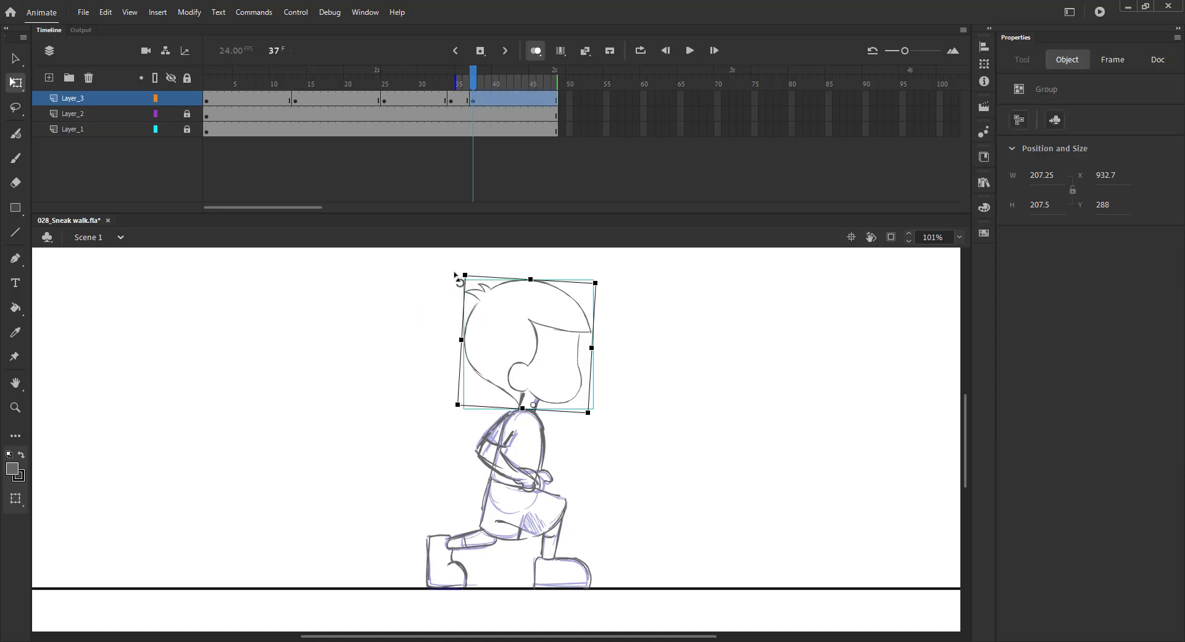
drag(455, 274, 449, 277)
click(421, 359)
key(e)
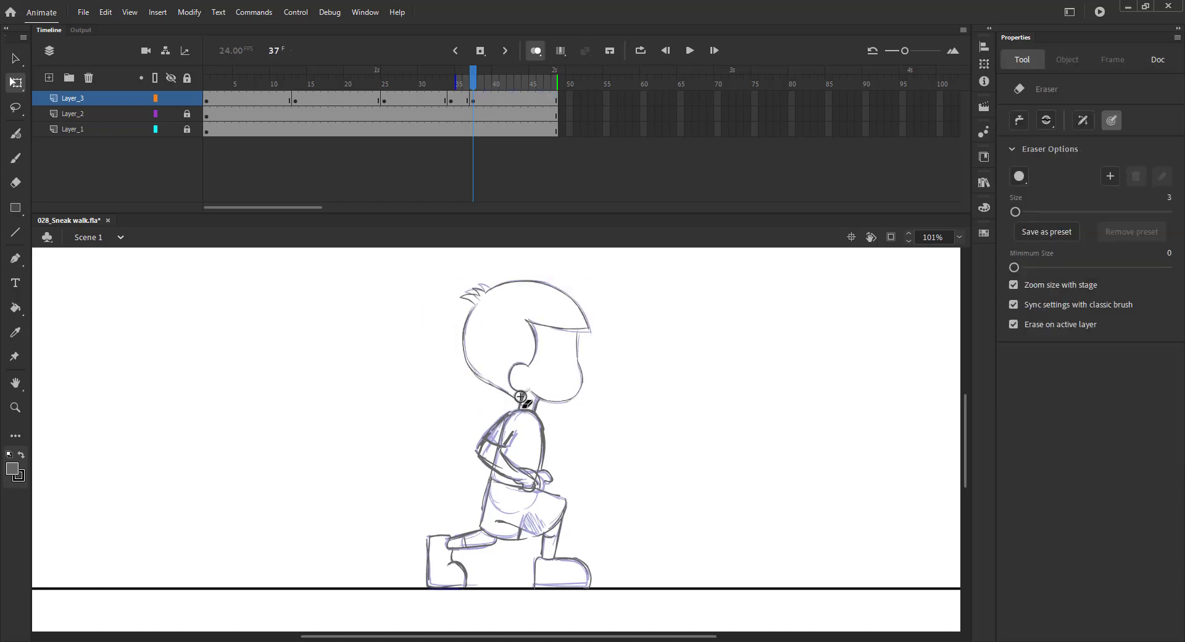
key(b)
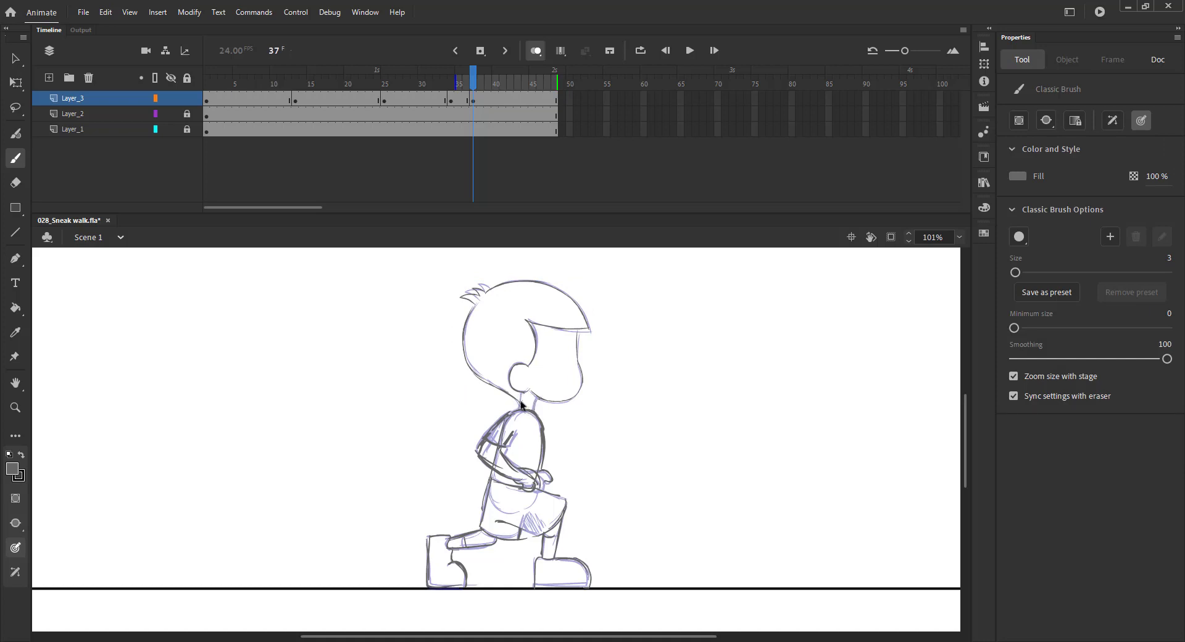
- Readjust the frame 37 head's placement and tilt slightly, undoing the last rotation
key(v)
click(531, 364)
key(q)
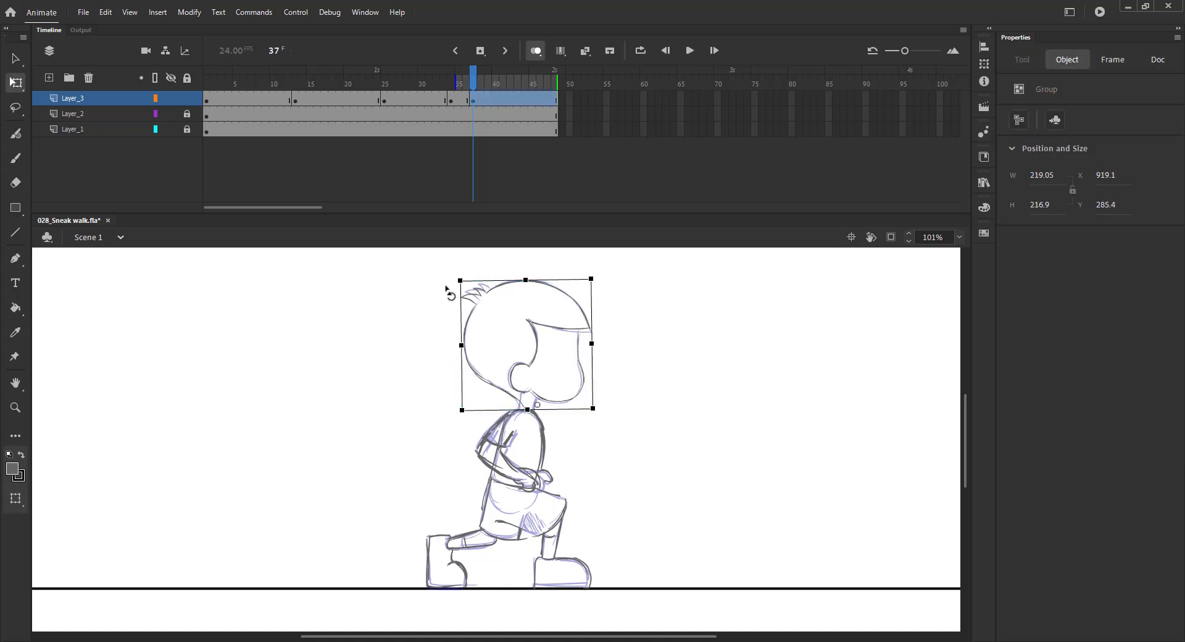
drag(456, 288, 460, 281)
key(ctrl+z)
- Redraw the neck lines between the head and torso at frame 37 and save the file
key(b)
mouse_move(519, 409)
mouse_down()
mouse_move(523, 394)
mouse_move(534, 411)
mouse_up()
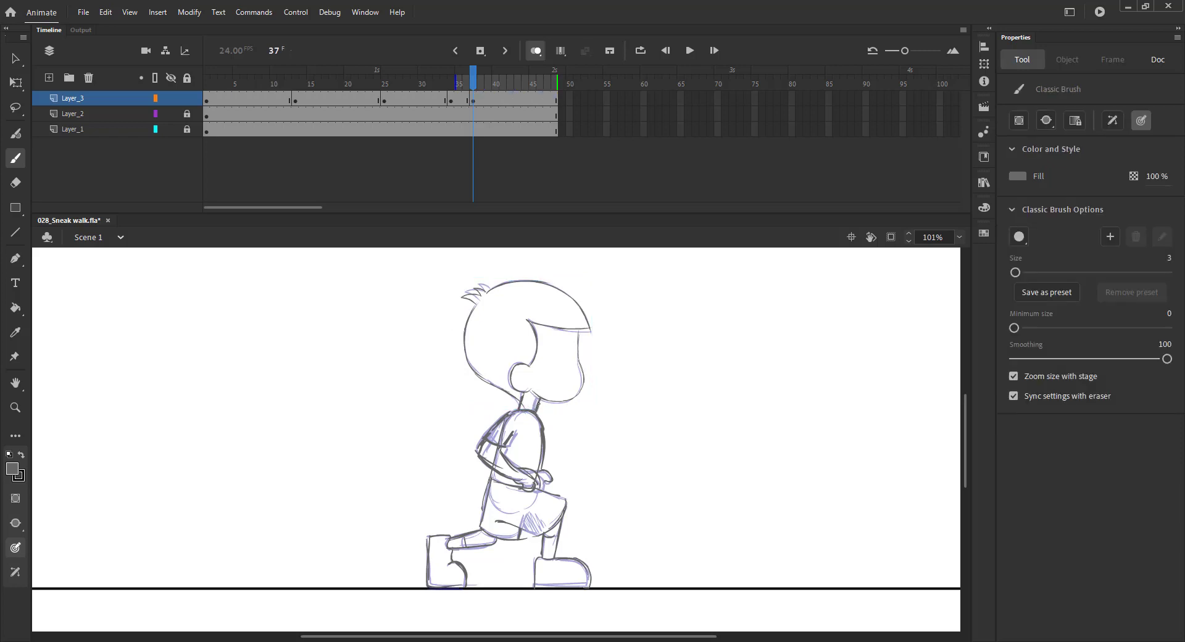
key(ctrl+2)
key(ctrl+s)
- Turn off onion skinning, remove the temporary keyframe at frame 34, and play and scrub through the key poses
click(536, 51)
click(446, 101)
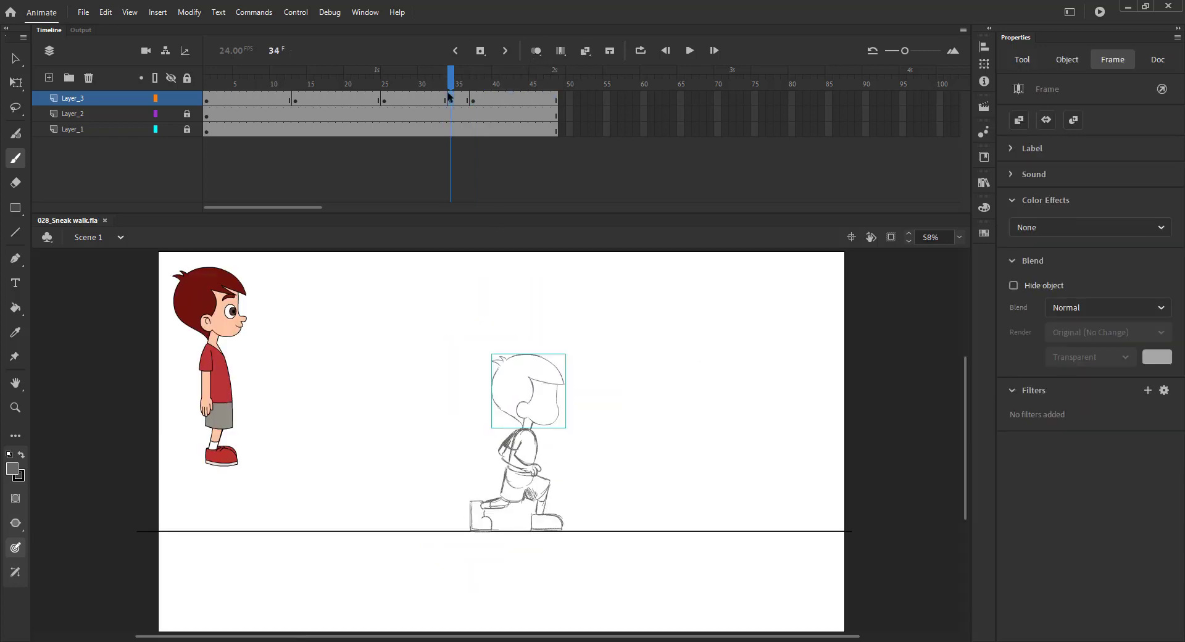
key(Return)
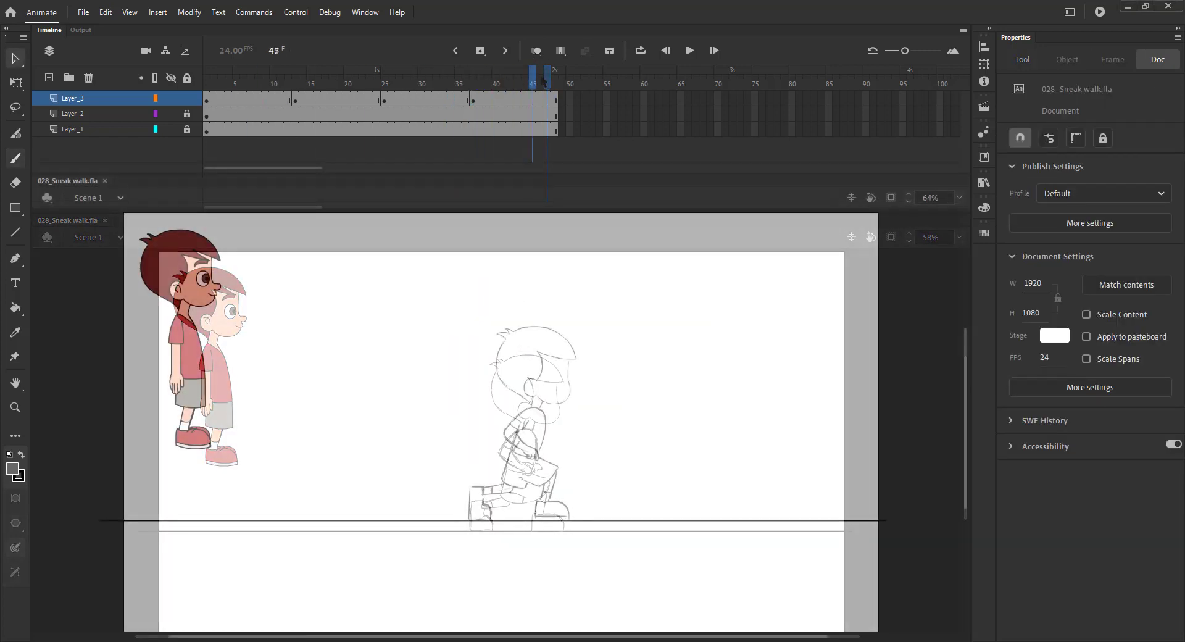
mouse_move(341, 84)
mouse_down()
mouse_move(287, 86)
mouse_move(343, 104)
mouse_up()
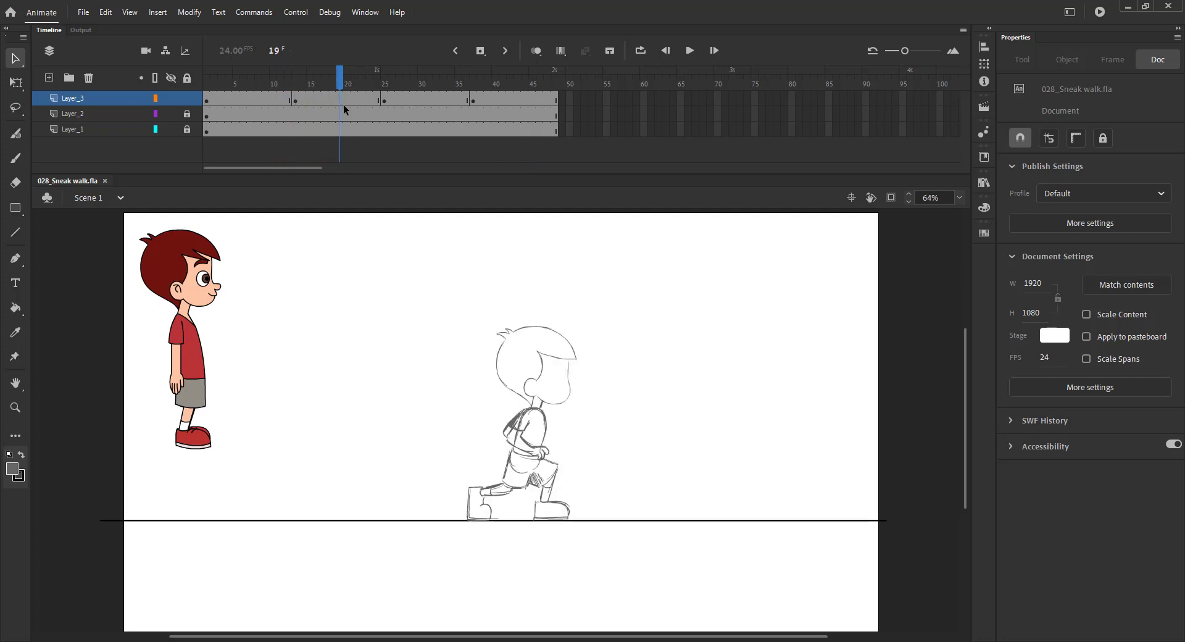
- Insert a blank keyframe at frame 19 of Layer_3, paste the previous key pose's head in place with onion skinning on, and save
key(F7)
click(533, 54)
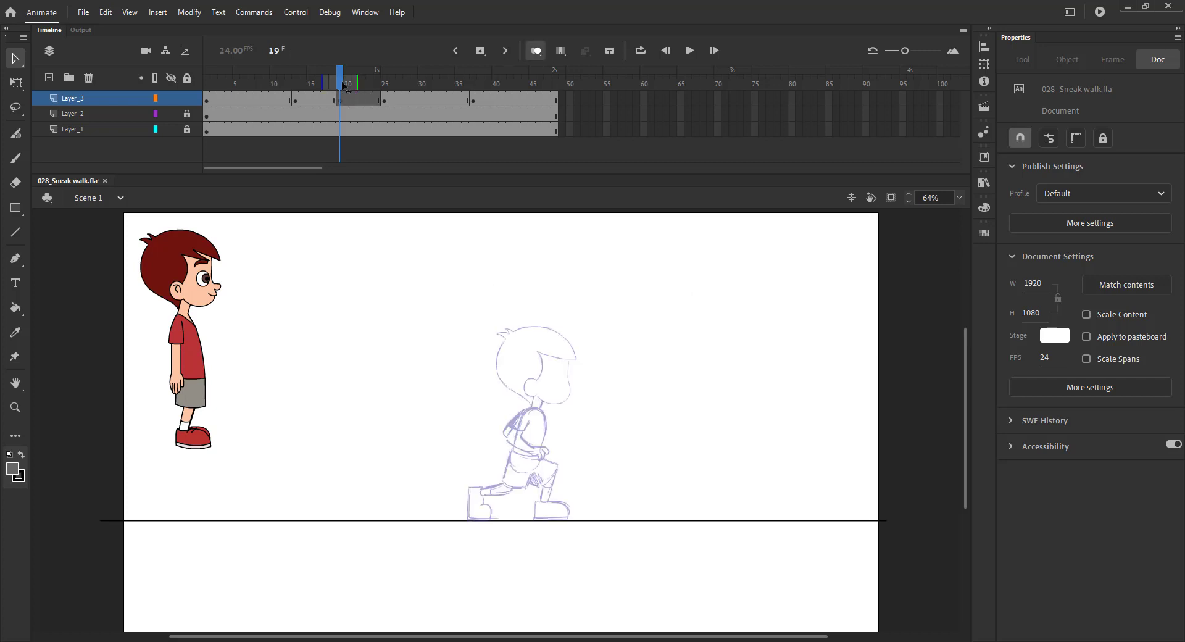
drag(340, 83, 333, 94)
click(502, 349)
key(ctrl+c)
key(period)
key(ctrl+shift+v)
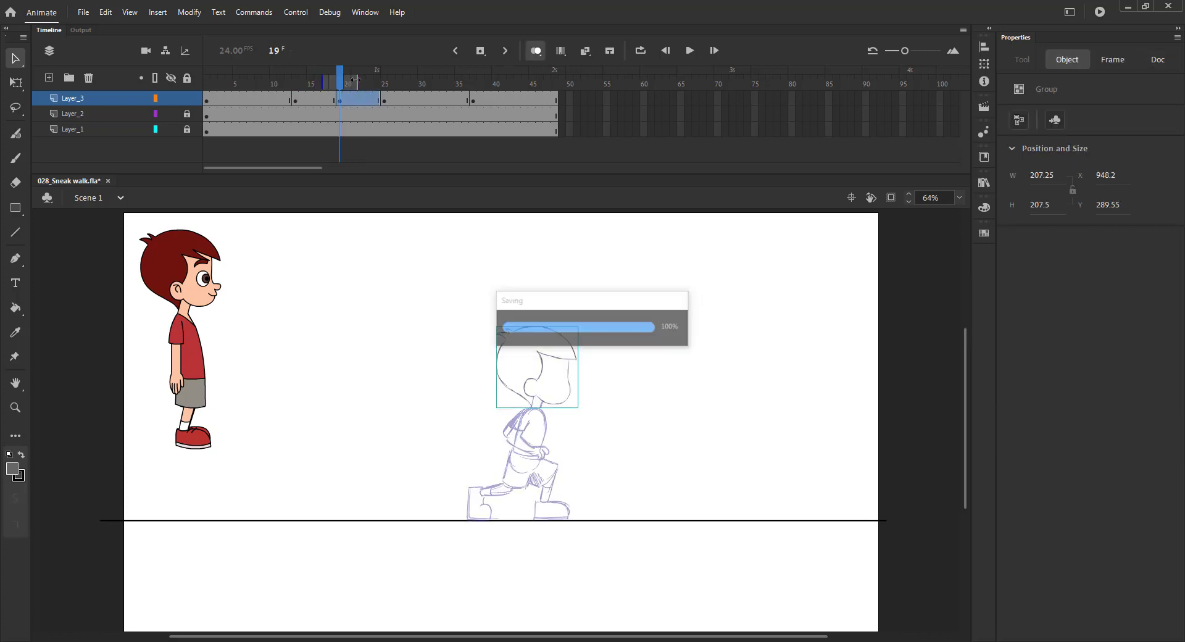
click(415, 257)
click(539, 378)
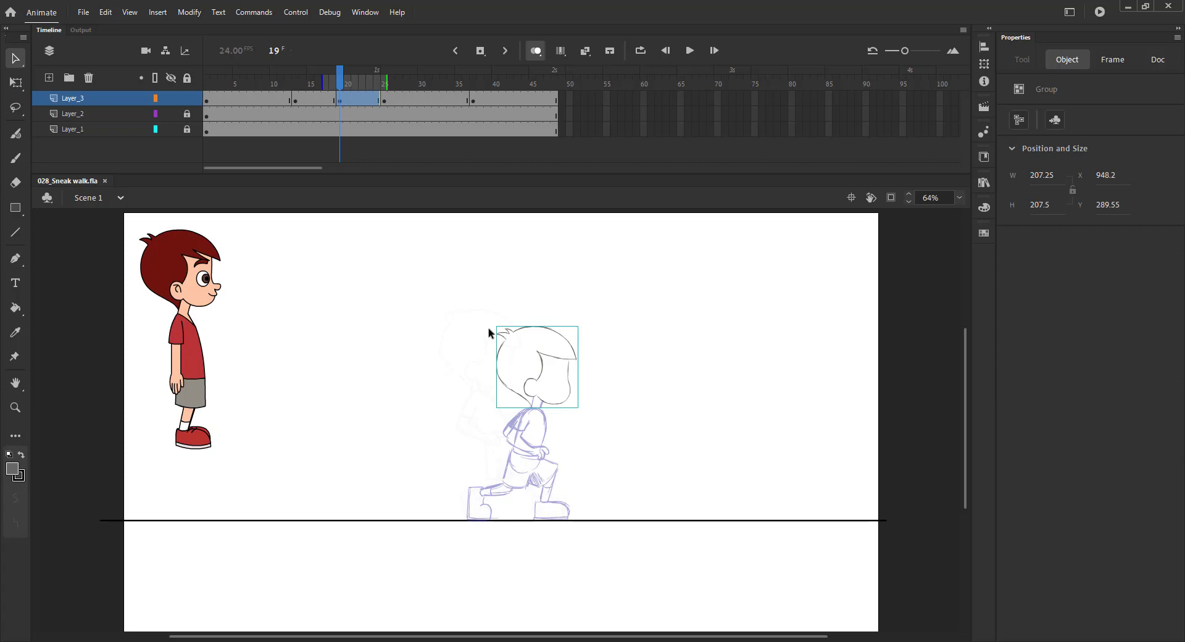
- Move the frame 19 head backward and slightly up, to about X 892, Y 286
key(shift+Left)
key(shift+Left)
key(shift+Left)
key(shift+Left)
key(shift+Left)
key(Down)
key(Down)
key(Down)
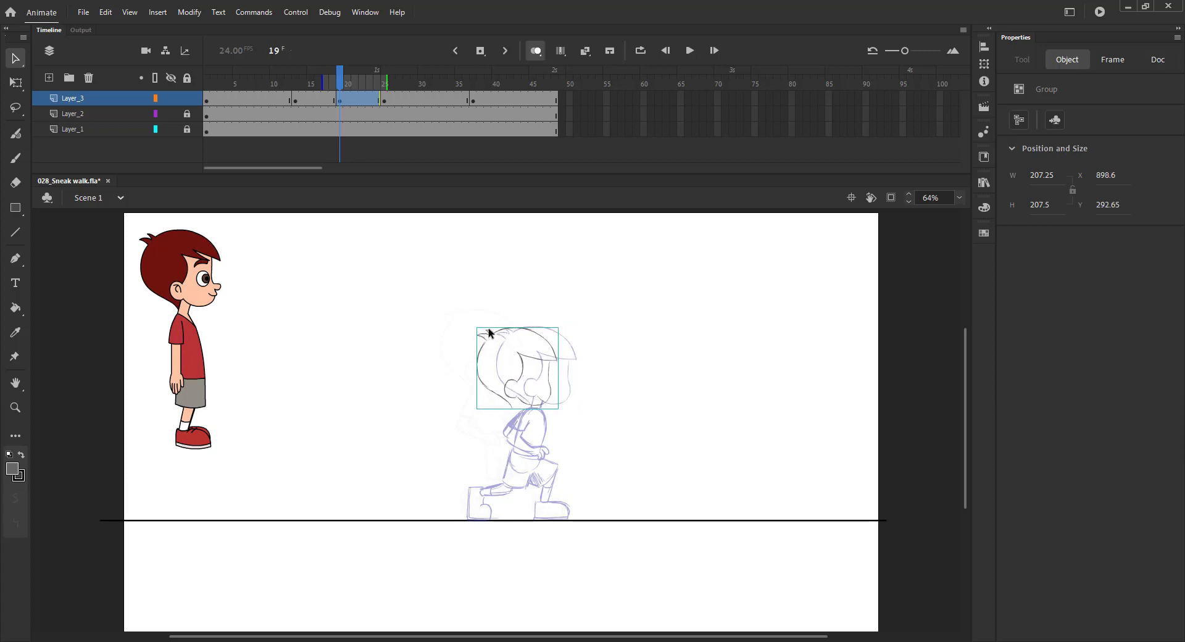
key(Up)
key(Up)
key(Up)
key(Up)
key(Up)
key(Up)
key(Left)
key(Left)
key(Left)
key(Left)
key(Left)
key(Left)
- Tilt the frame 19 head slightly forward, and scrub through the poses with onion skinning off
key(q)
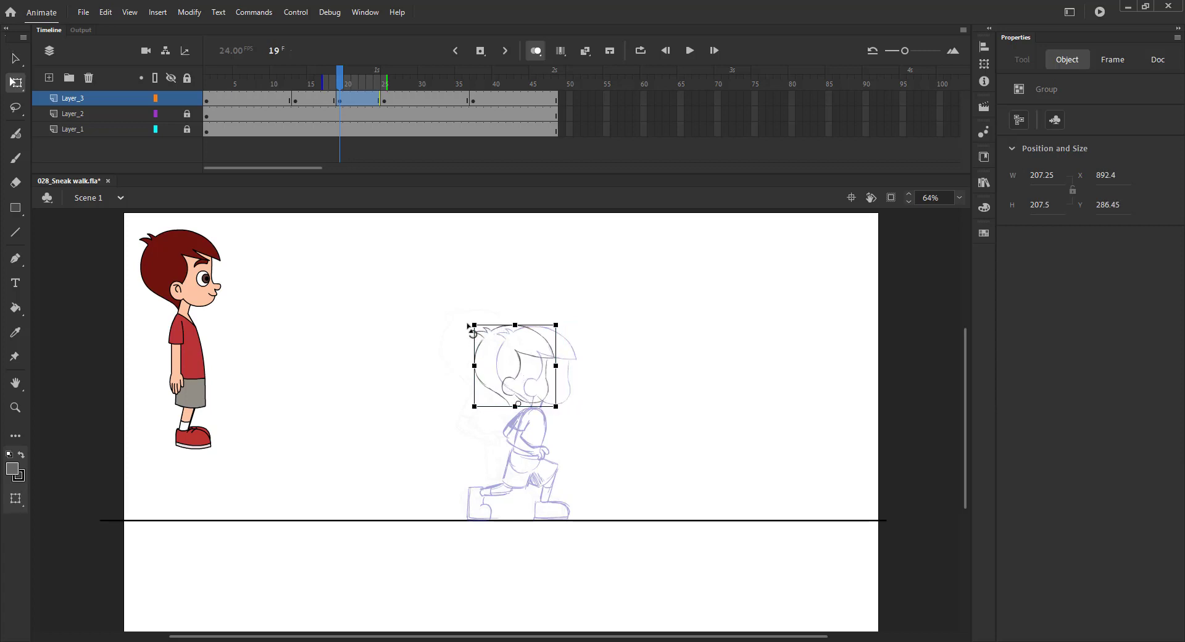
drag(468, 326, 474, 333)
click(624, 270)
click(506, 358)
click(458, 339)
click(264, 83)
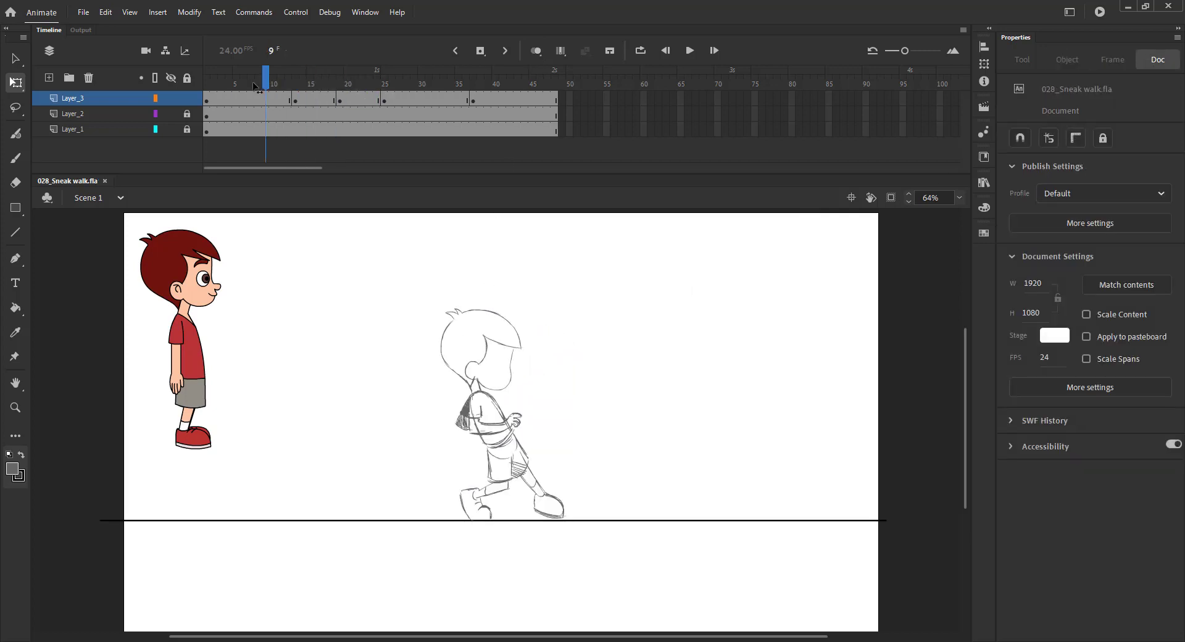
mouse_move(255, 85)
mouse_down()
mouse_move(439, 86)
mouse_move(325, 95)
mouse_move(339, 96)
mouse_up()
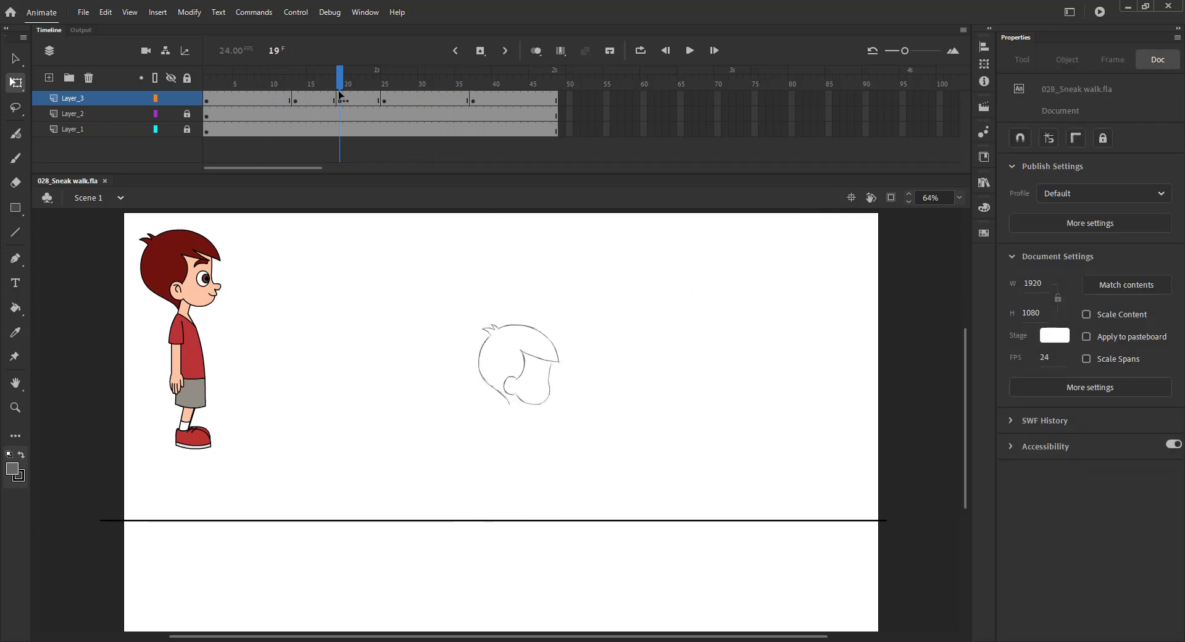
- Turn onion skinning back on and sketch the neck and shoulder line below the frame 19 head
click(535, 54)
scroll(522, 505, up, 3)
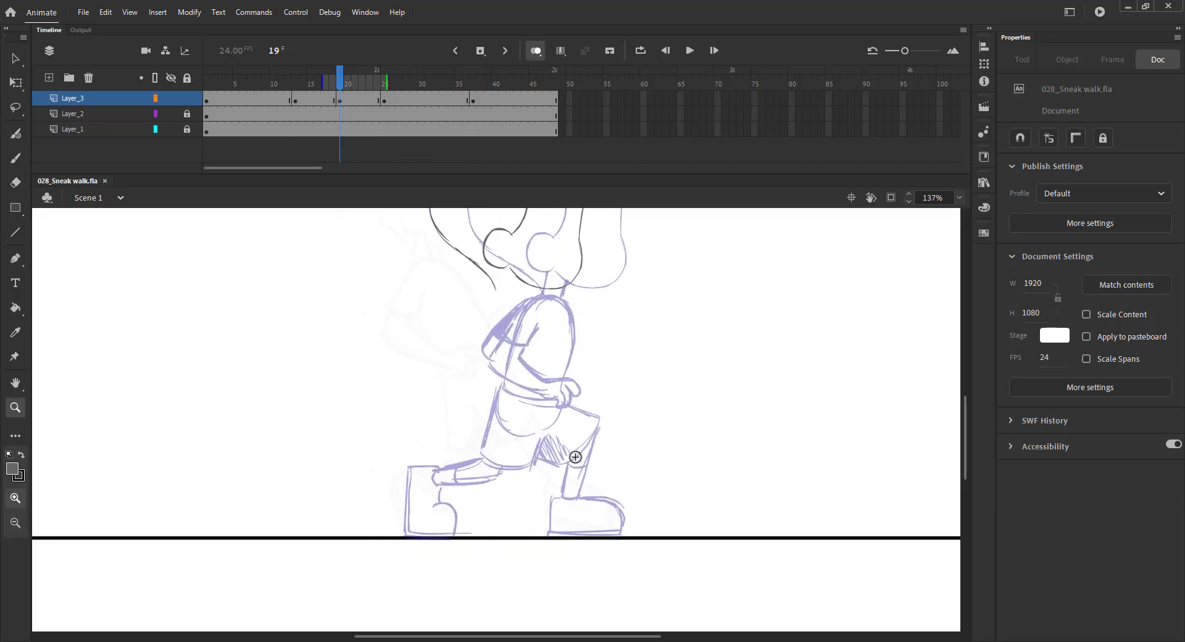
key(b)
mouse_move(522, 281)
mouse_down()
mouse_move(490, 273)
mouse_move(519, 306)
mouse_up()
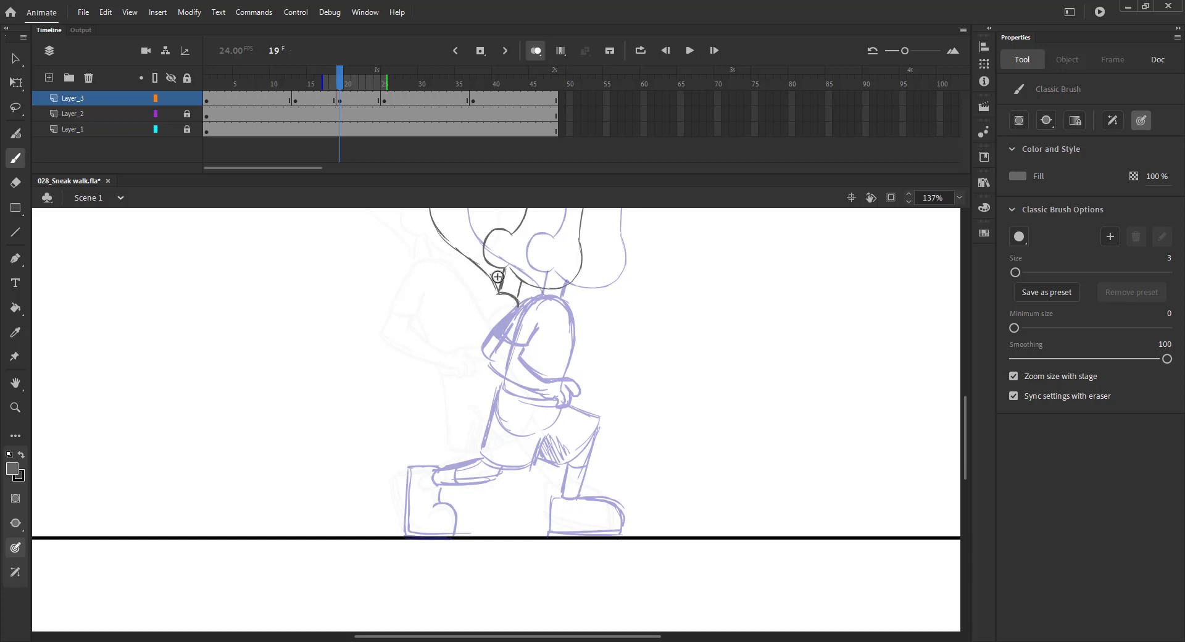
- Shift the whole frame 19 head and neck drawing slightly backward
key(ctrl+a)
key(Left)
key(Left)
key(Left)
key(Left)
key(Left)
key(Left)
key(Left)
key(Left)
key(Left)
key(Left)
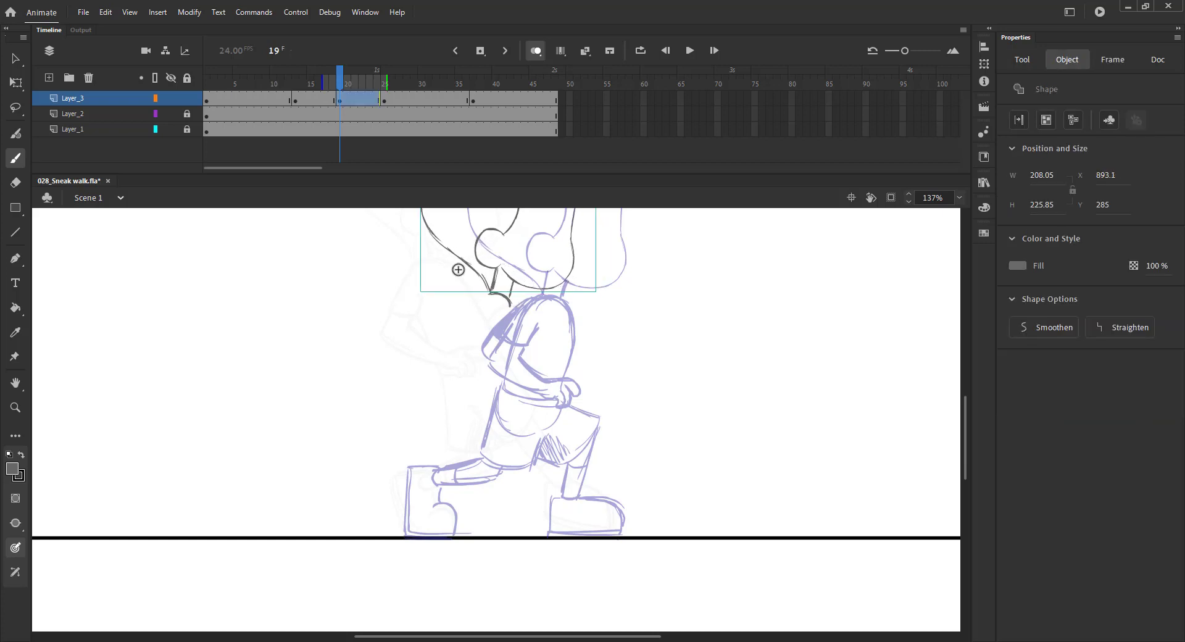
- Sketch the torso, shorts, bent supporting leg and shoe outline below the frame 19 head
mouse_move(480, 307)
mouse_down()
mouse_move(512, 300)
mouse_move(479, 321)
mouse_move(514, 336)
mouse_move(524, 374)
mouse_up()
mouse_move(503, 291)
mouse_down()
mouse_move(519, 403)
mouse_move(473, 363)
mouse_move(464, 383)
mouse_move(475, 401)
mouse_move(464, 399)
mouse_move(490, 423)
mouse_move(513, 417)
mouse_move(502, 431)
mouse_move(467, 402)
mouse_move(489, 434)
mouse_move(458, 400)
mouse_move(479, 451)
mouse_move(511, 464)
mouse_up()
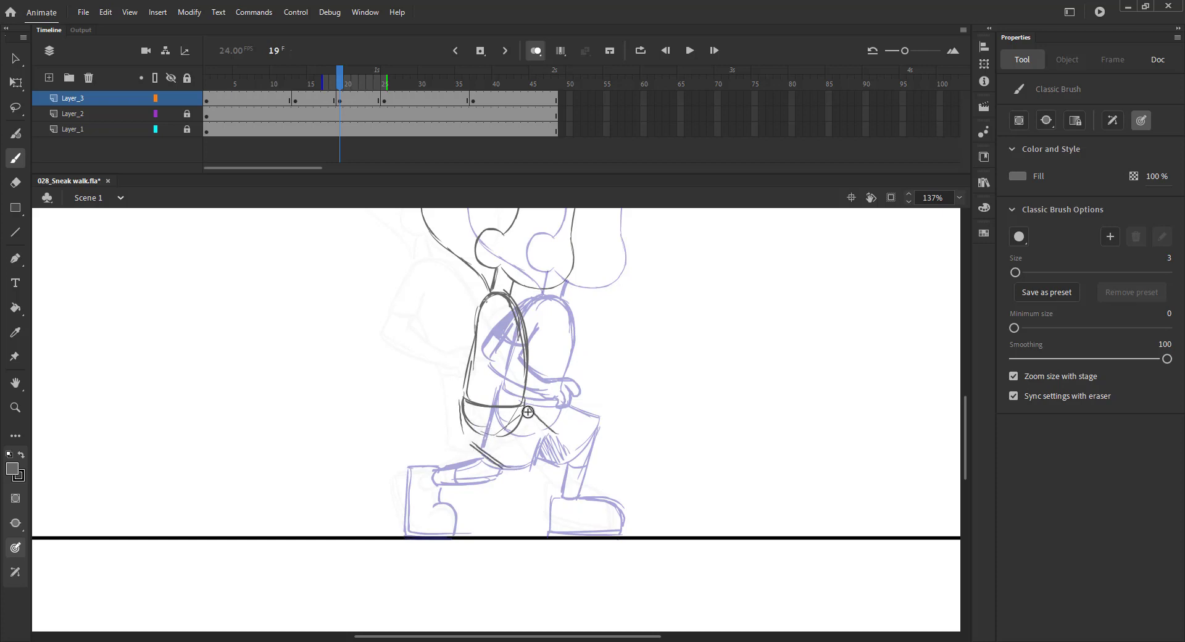
mouse_move(524, 407)
mouse_down()
mouse_move(561, 437)
mouse_move(503, 461)
mouse_move(547, 445)
mouse_move(517, 497)
mouse_up()
mouse_move(512, 471)
mouse_down()
mouse_move(505, 485)
mouse_move(524, 473)
mouse_up()
mouse_move(503, 490)
mouse_down()
mouse_move(476, 514)
mouse_move(533, 502)
mouse_move(476, 515)
mouse_move(516, 531)
mouse_up()
- Raise the entire frame 19 drawing slightly and save the file
key(ctrl+a)
key(shift+Up)
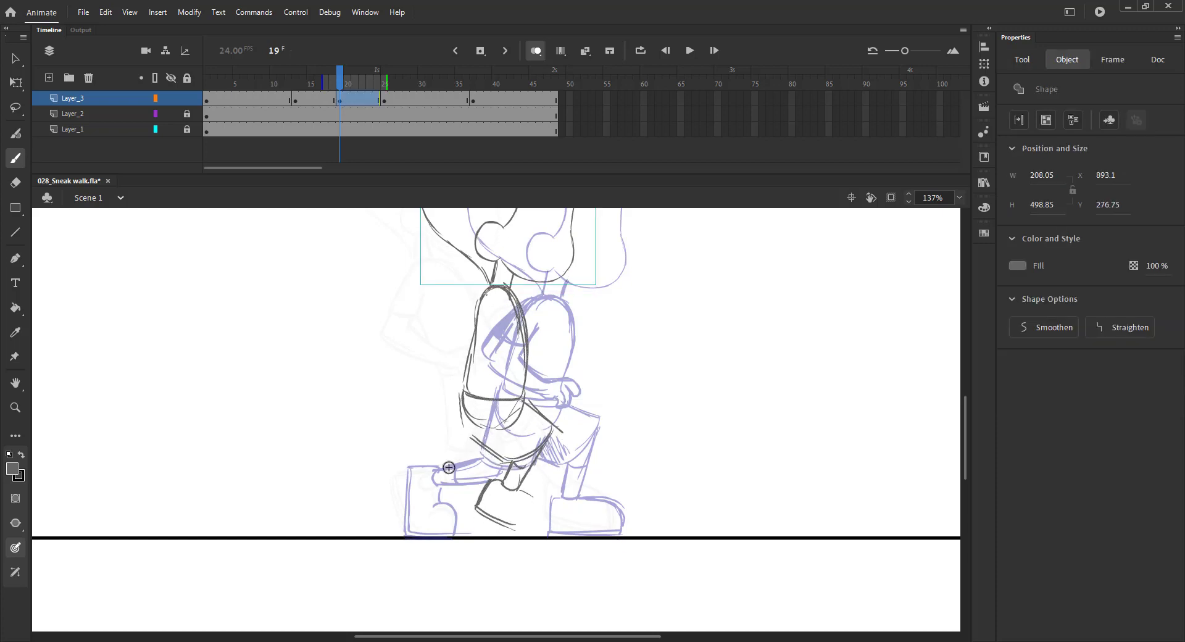
key(ctrl+shift+a)
key(ctrl+s)
- Finish the frame 19 shoe down to the ground line, checking the motion without onion skinning, and save
mouse_move(519, 492)
mouse_down()
mouse_move(535, 497)
mouse_move(494, 518)
mouse_up()
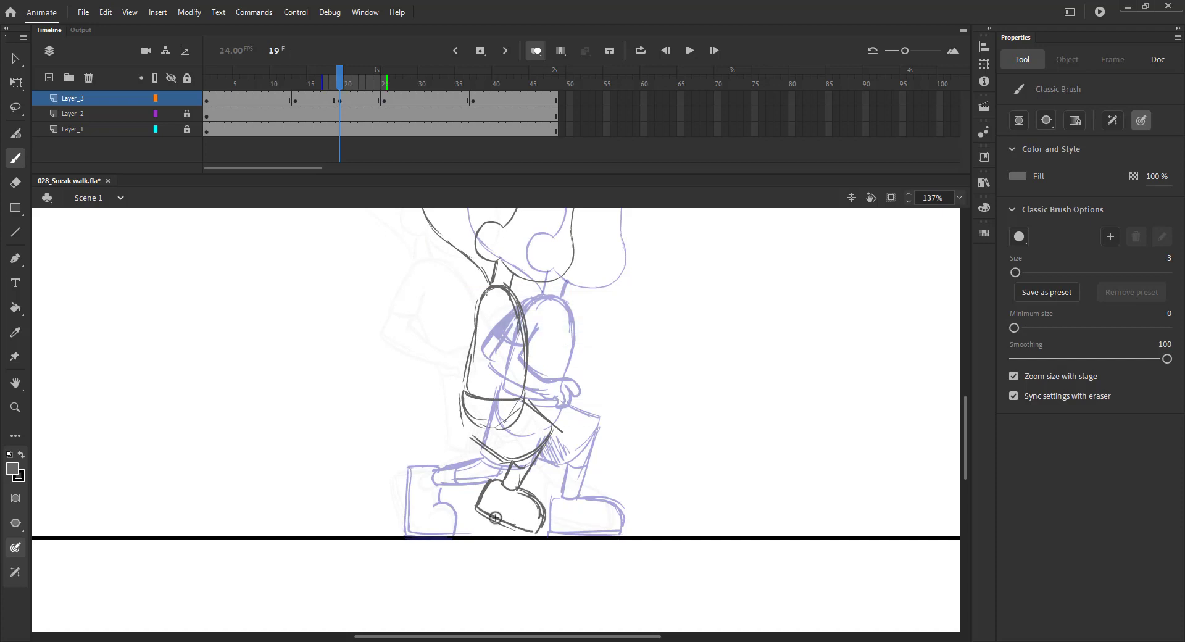
key(ctrl+s)
click(536, 50)
mouse_move(344, 79)
mouse_down()
mouse_move(300, 91)
mouse_move(426, 99)
mouse_move(312, 99)
mouse_move(339, 101)
mouse_up()
click(536, 51)
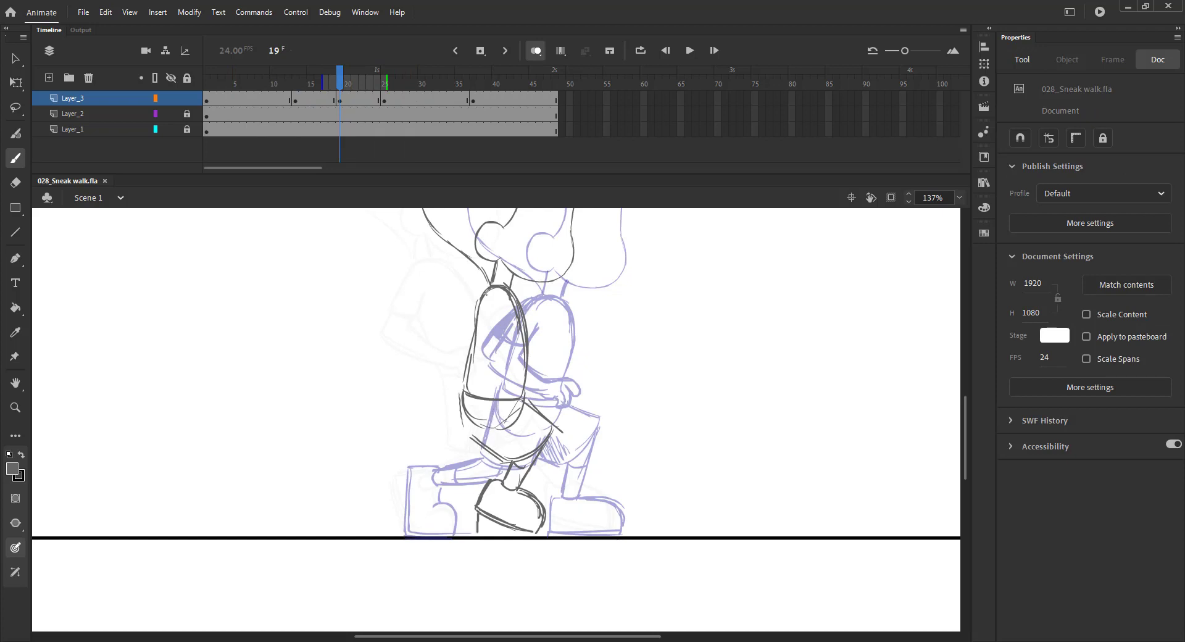
drag(478, 531, 544, 525)
key(ctrl+s)
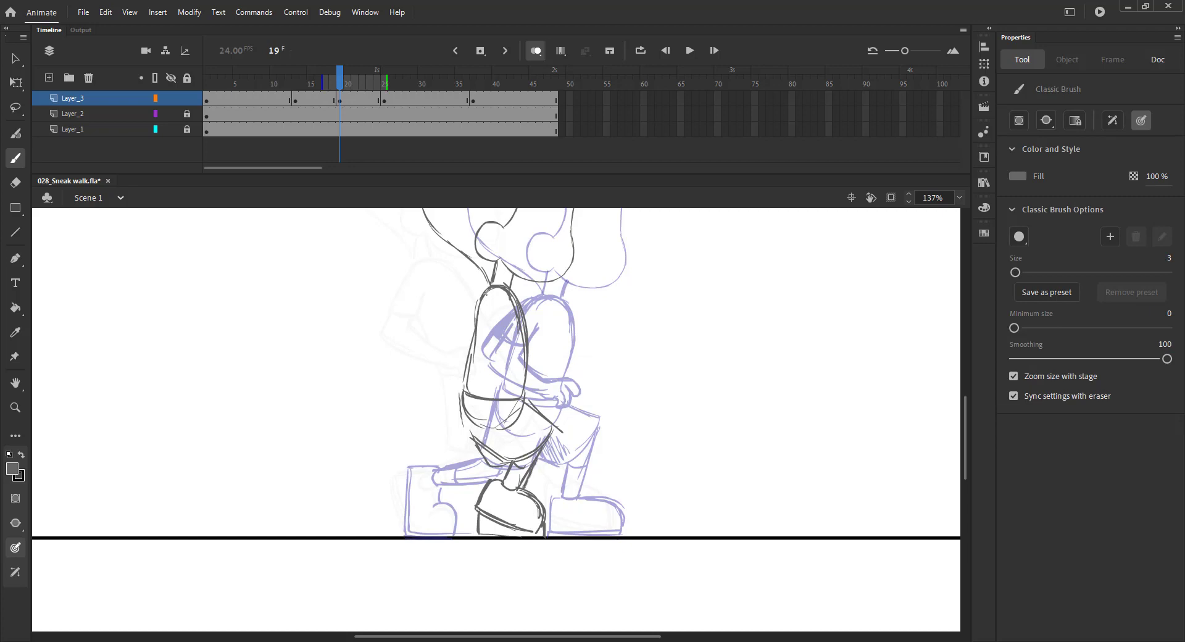
key(ctrl+s)
- Sketch the bent arms and the hand in front of the waist at frame 19
mouse_move(487, 375)
mouse_down()
mouse_move(462, 355)
mouse_move(511, 384)
mouse_up()
mouse_move(345, 92)
mouse_down()
mouse_move(327, 92)
mouse_move(398, 91)
mouse_move(238, 91)
mouse_move(341, 92)
mouse_up()
mouse_move(503, 377)
mouse_down()
mouse_move(516, 400)
mouse_move(502, 396)
mouse_up()
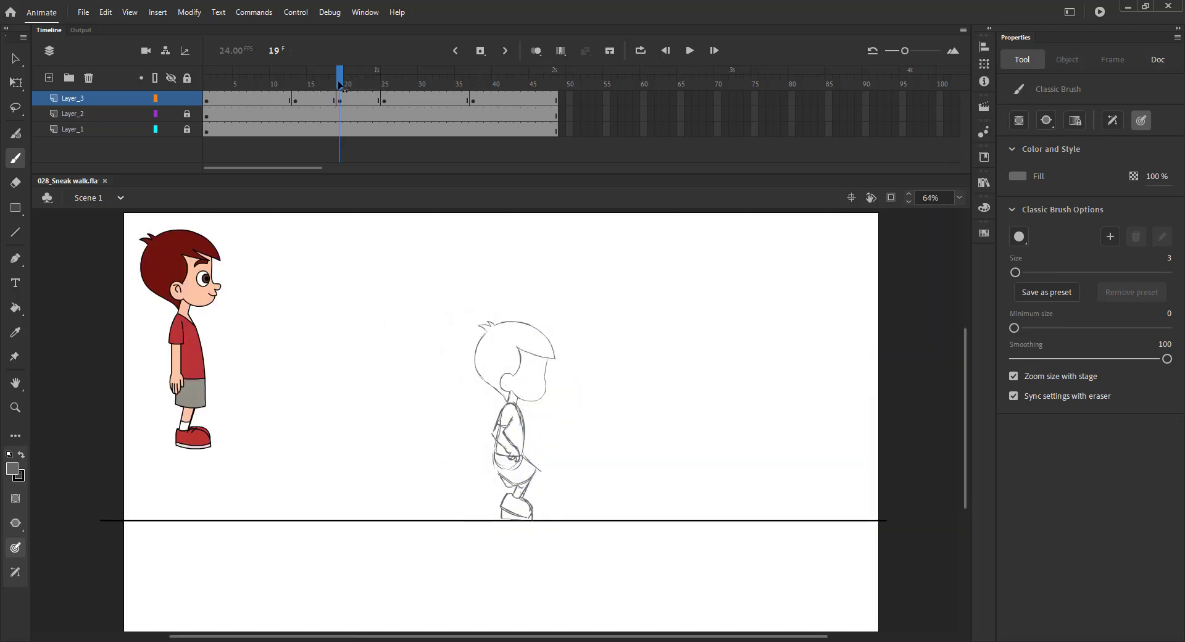
- Copy the frame 1 pose to frame 49 of Layer_3 and insert a blank keyframe at frame 43
mouse_move(339, 117)
mouse_down()
mouse_move(207, 117)
mouse_move(516, 124)
mouse_move(191, 129)
mouse_move(490, 111)
mouse_move(250, 99)
mouse_move(562, 99)
mouse_up()
drag(561, 83, 501, 100)
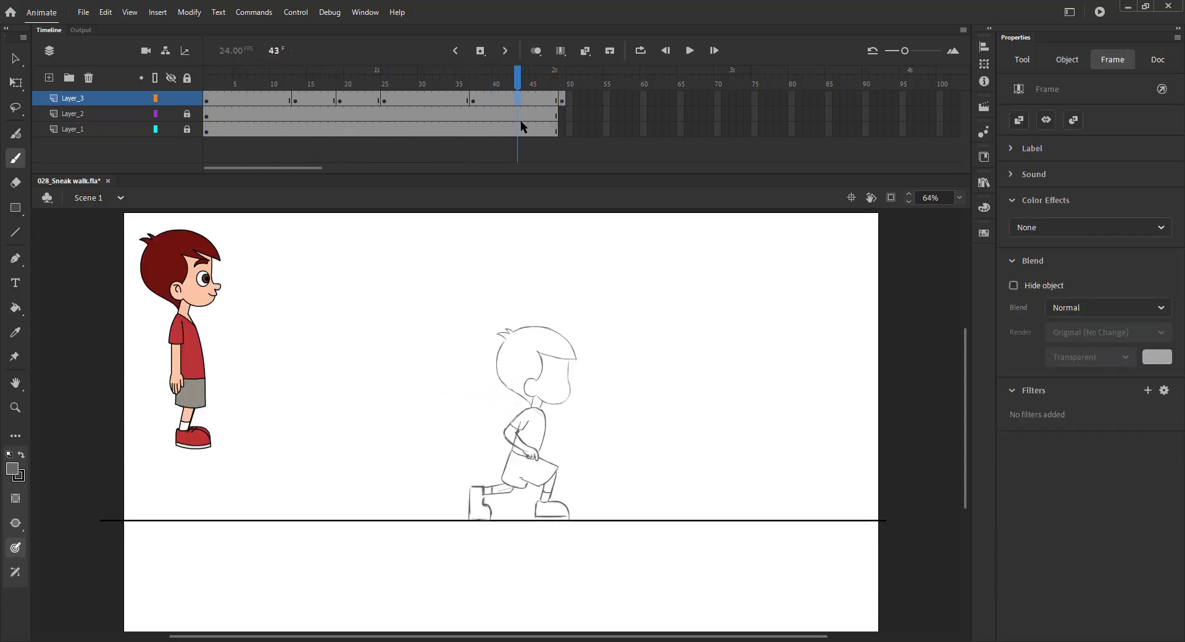
key(F7)
click(353, 99)
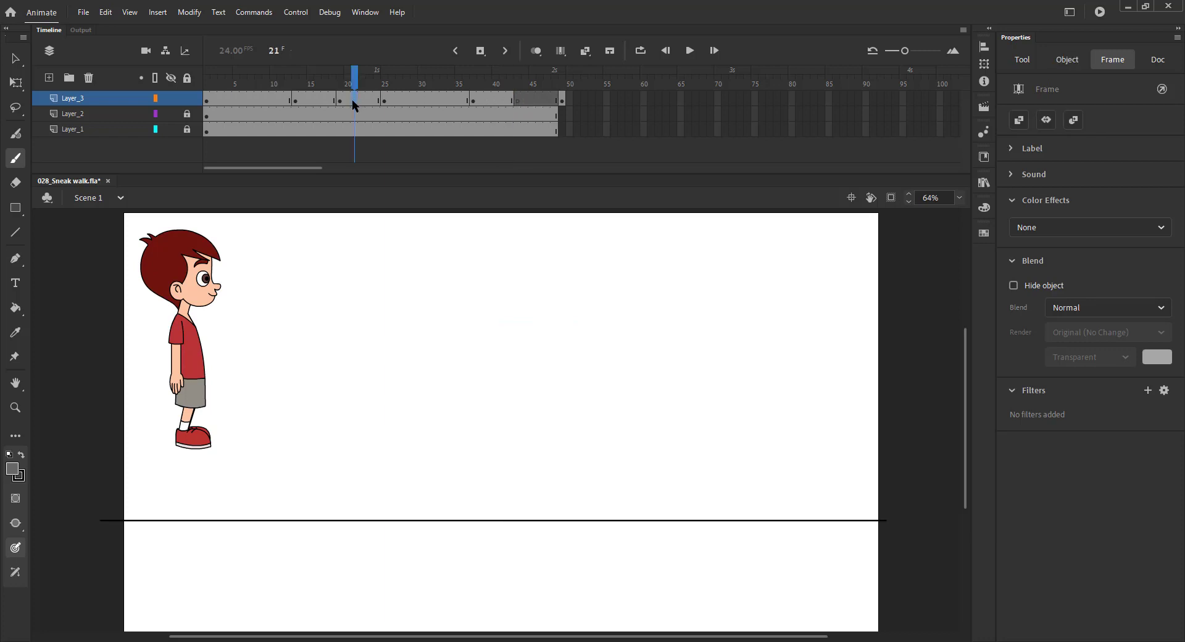
- Copy the frame 19 drawing to frame 41 as a reference, paste its head in place at frame 43, and save
drag(352, 100, 504, 99)
drag(518, 84, 510, 83)
key(v)
drag(416, 335, 512, 374)
key(.)
click(376, 331)
key(ctrl+s)
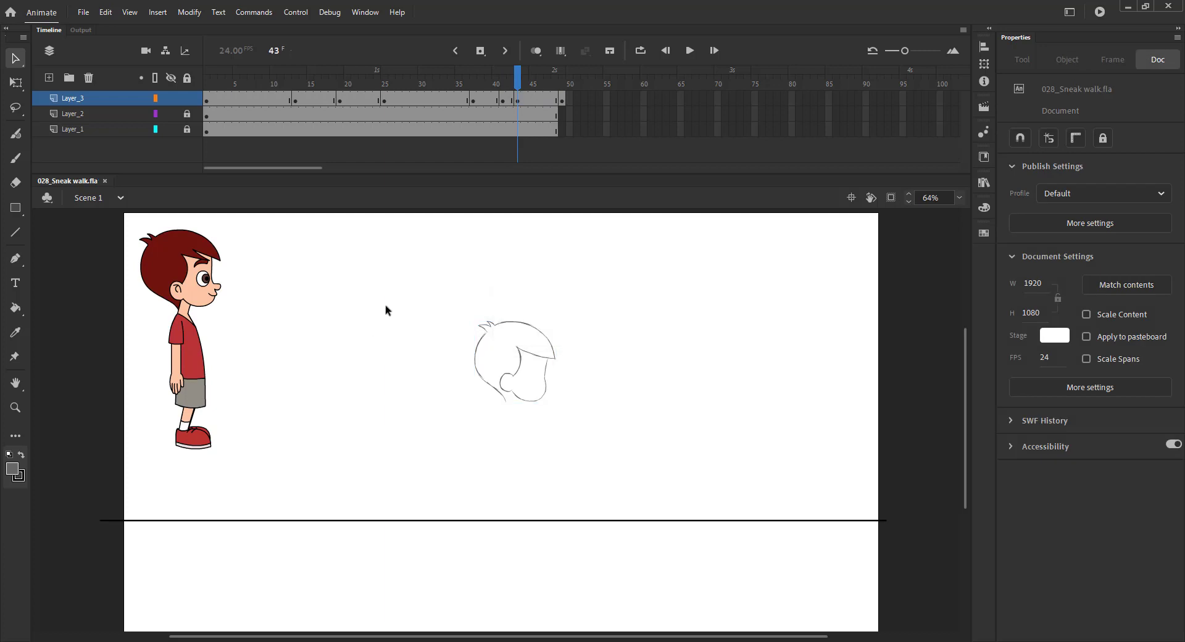
- Sketch the neck, torso and shorts at frame 43, tracing over the onion-skinned reference pose
click(536, 51)
key(z)
drag(382, 359, 630, 523)
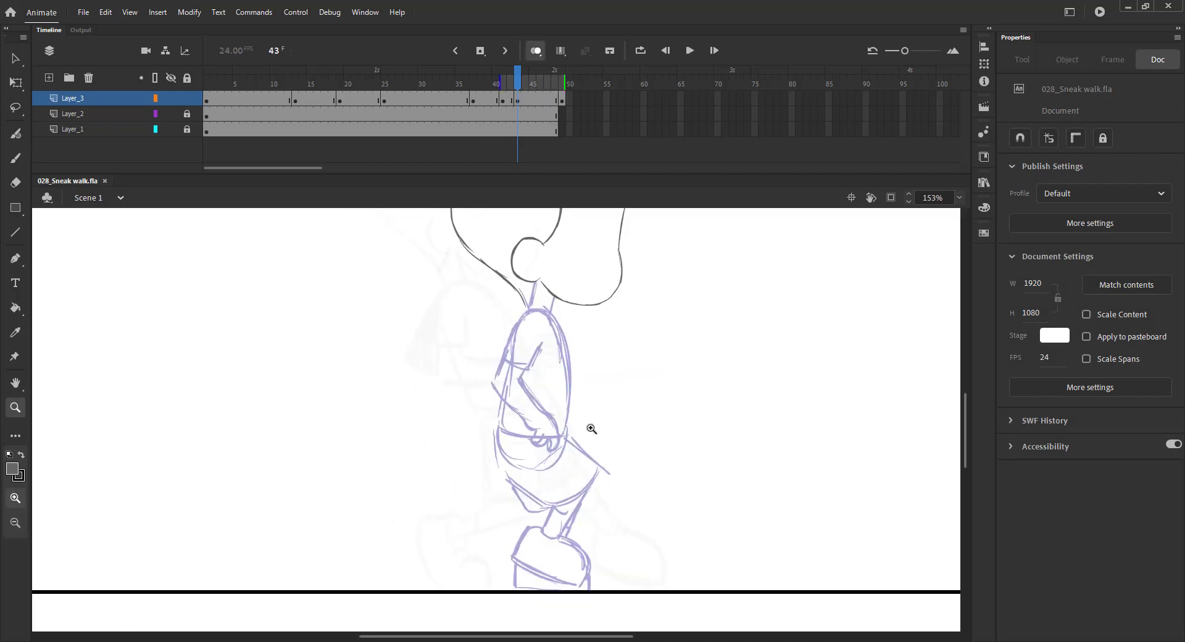
key(b)
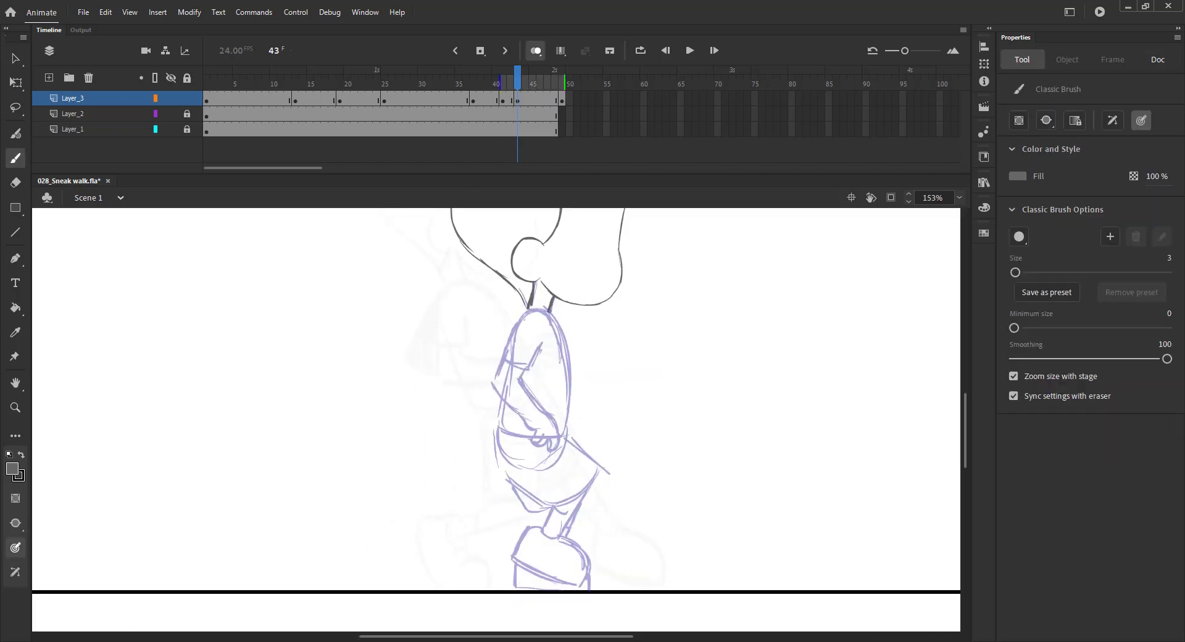
mouse_move(532, 312)
mouse_down()
mouse_move(561, 331)
mouse_move(566, 391)
mouse_up()
drag(560, 340, 566, 411)
drag(567, 364, 564, 438)
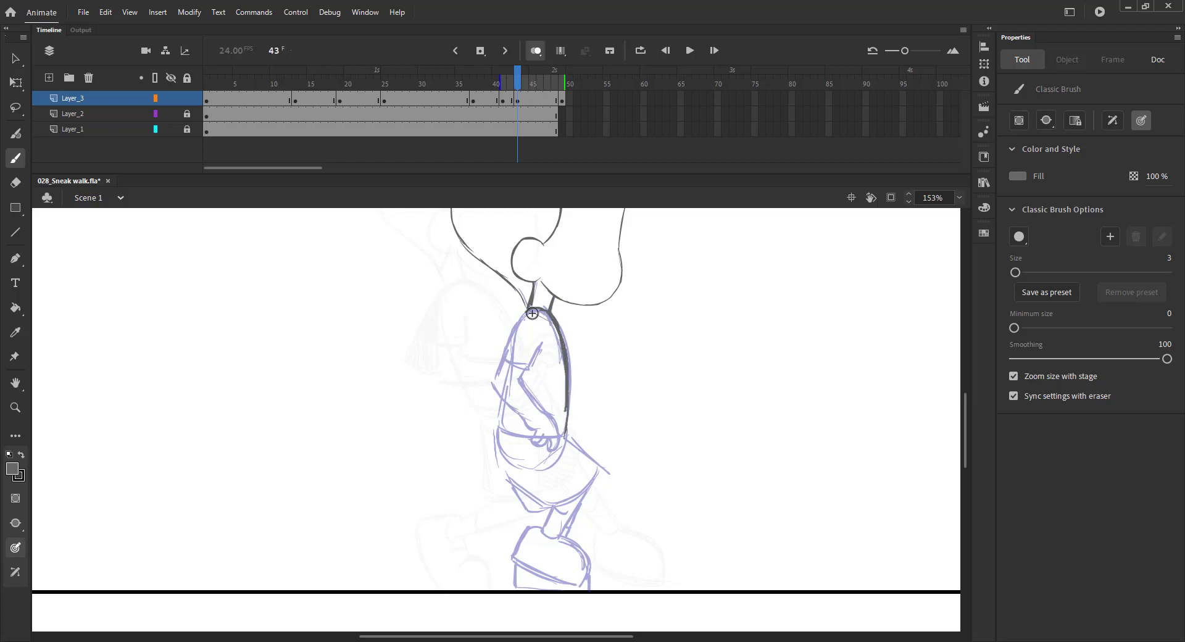
mouse_move(532, 313)
mouse_down()
mouse_move(499, 429)
mouse_move(572, 435)
mouse_move(512, 491)
mouse_move(577, 468)
mouse_move(582, 486)
mouse_move(526, 505)
mouse_move(500, 464)
mouse_up()
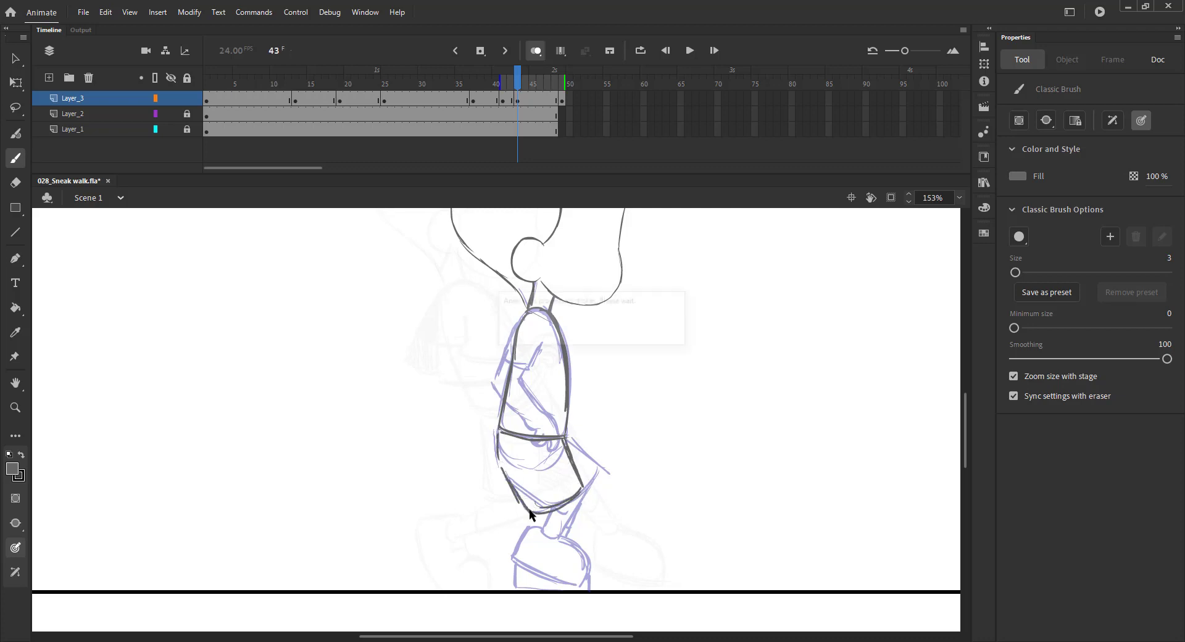
- Sketch the supporting leg with a flat shoe and the shaded far leg at frame 43, and save
drag(481, 427, 489, 378)
mouse_move(591, 437)
mouse_down()
mouse_move(568, 493)
mouse_move(548, 495)
mouse_move(566, 478)
mouse_move(527, 509)
mouse_up()
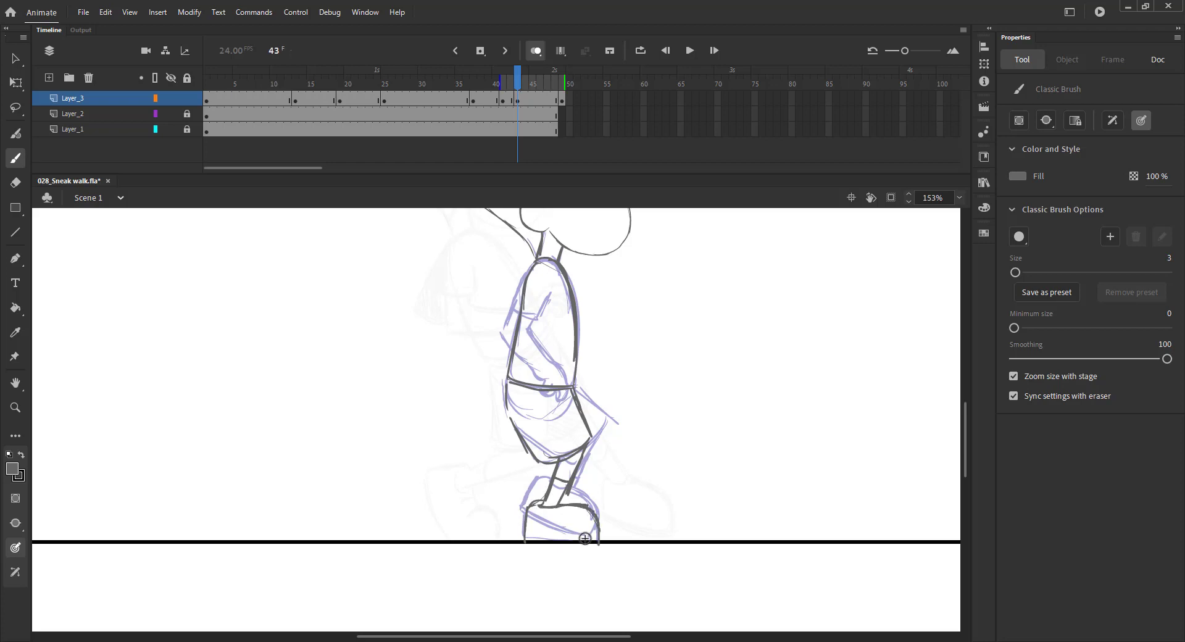
drag(585, 539, 598, 544)
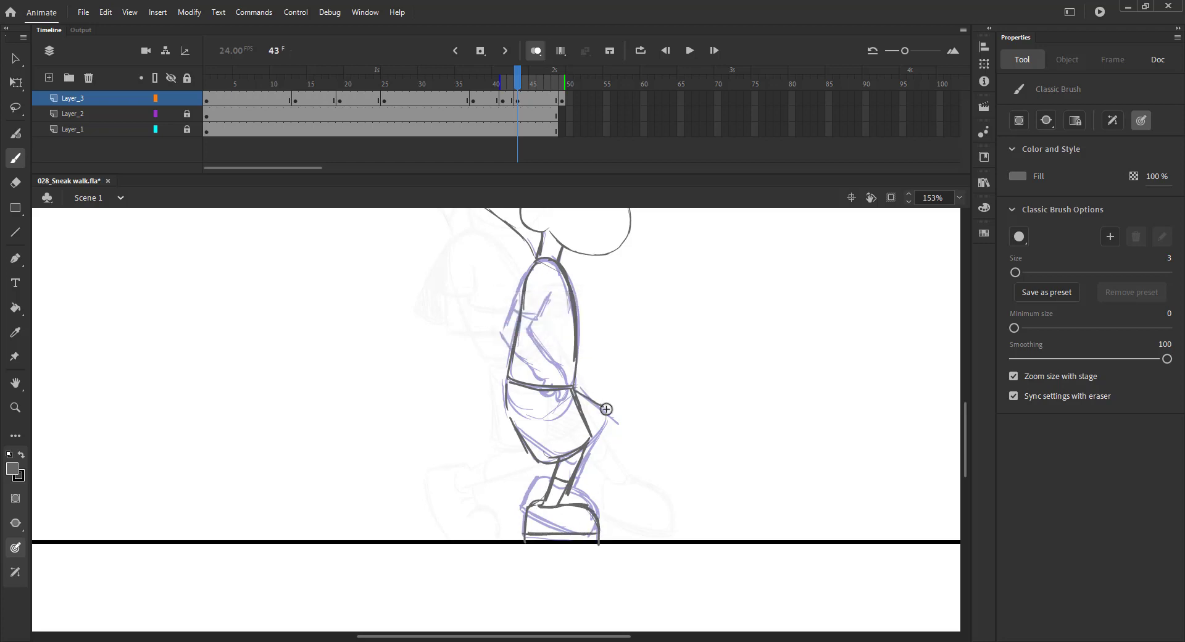
drag(606, 410, 572, 493)
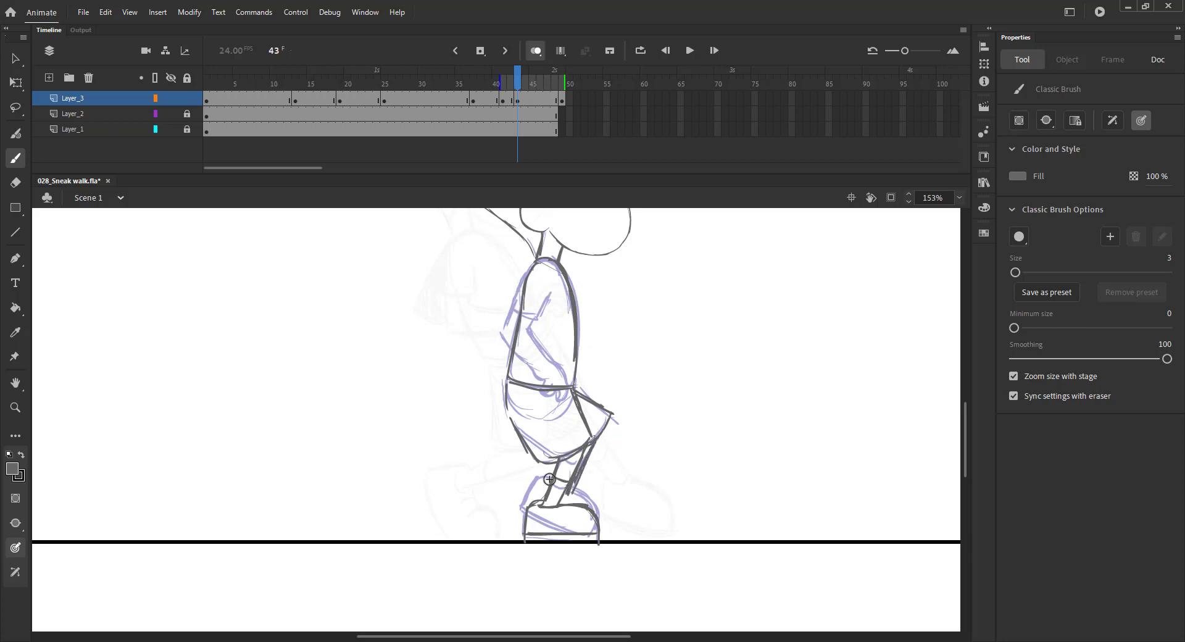
key(ctrl+s)
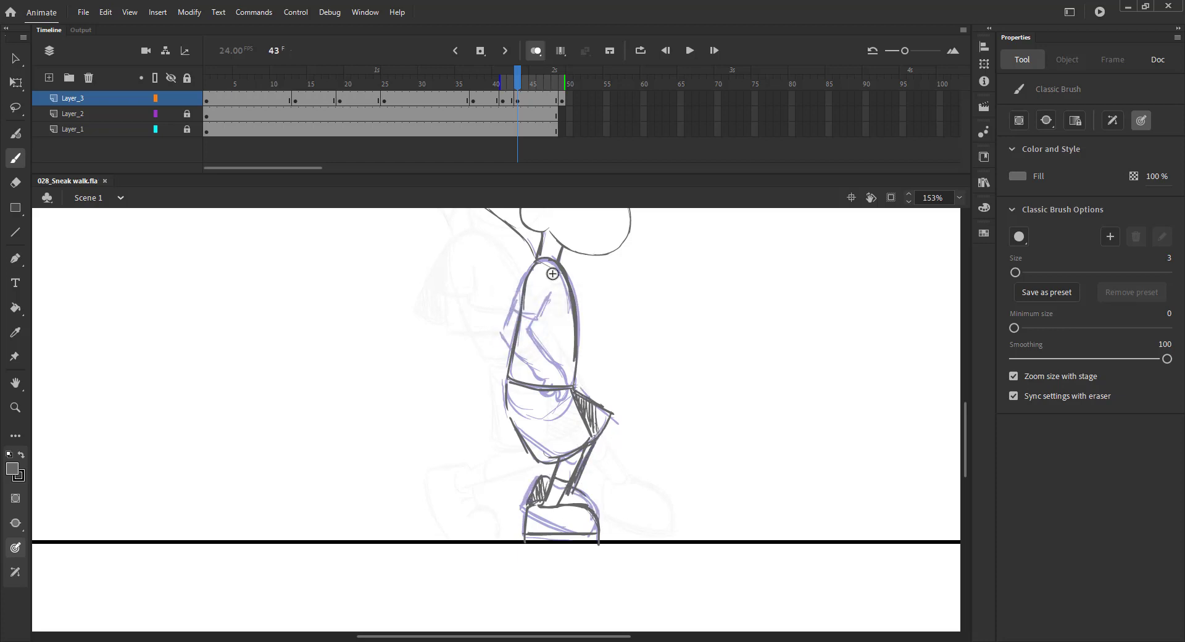
- Remove the reference keyframe at frame 41, save, and scrub around frame 43 with onion skinning temporarily off
click(512, 81)
drag(512, 79, 518, 80)
drag(534, 252, 531, 314)
key(ctrl+s)
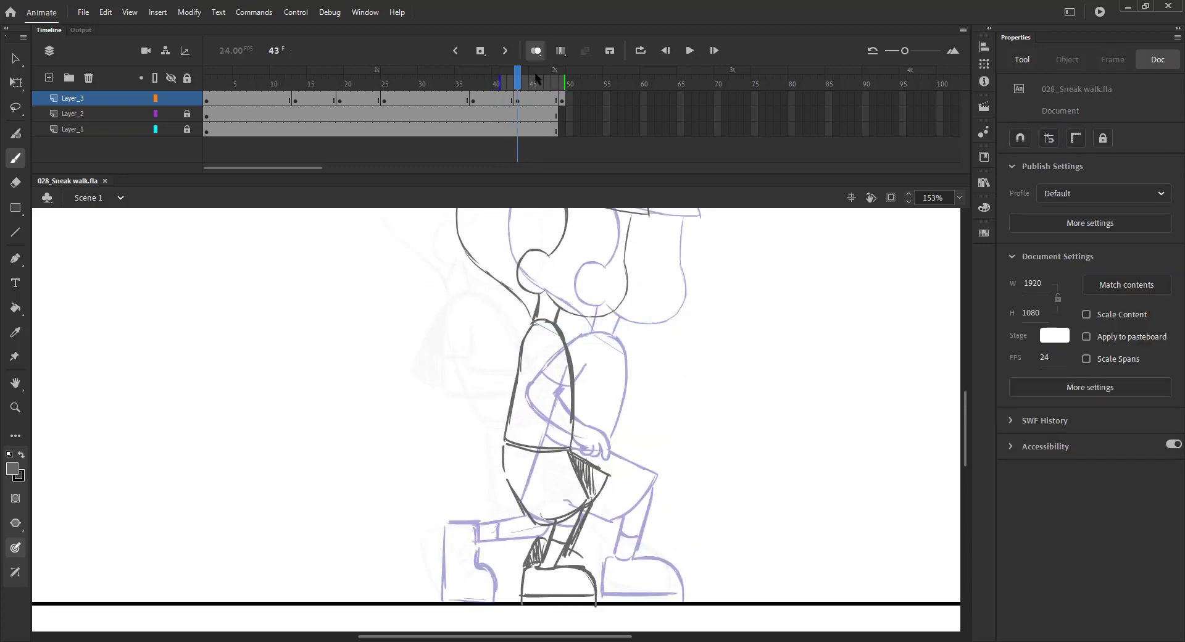
click(530, 51)
mouse_move(516, 80)
mouse_down()
mouse_move(489, 83)
mouse_move(558, 88)
mouse_move(390, 88)
mouse_move(549, 92)
mouse_move(517, 87)
mouse_up()
click(535, 51)
- Sketch the sleeve and the forward-reaching forearm across the torso at frame 43
click(526, 336)
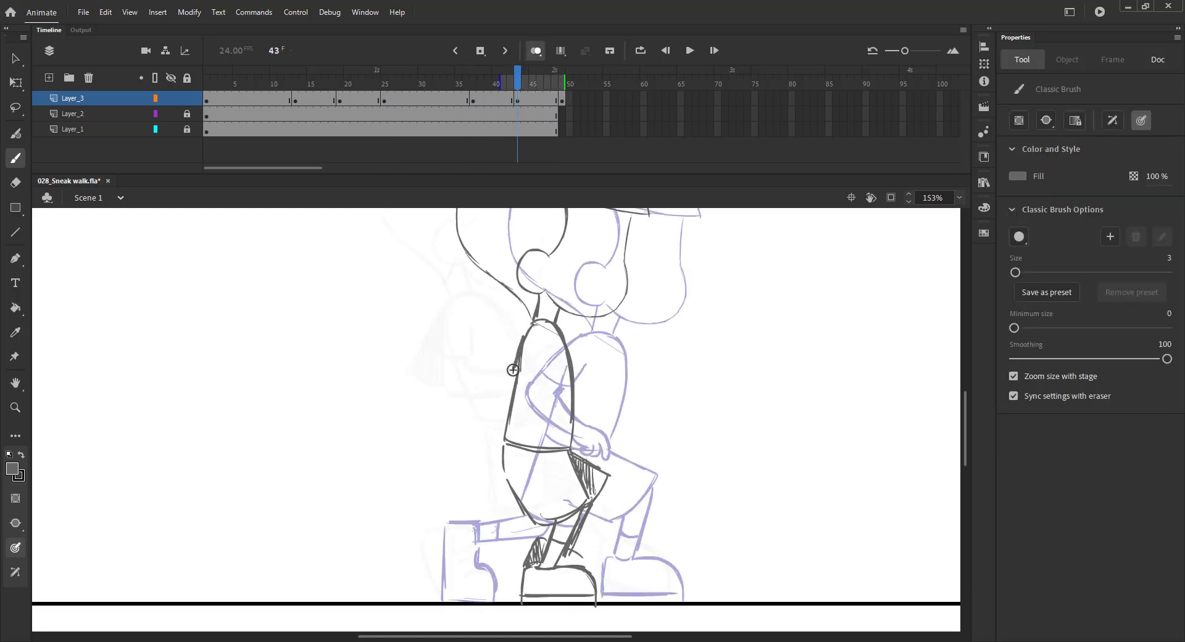
drag(548, 348, 519, 378)
mouse_move(514, 373)
mouse_down()
mouse_move(509, 399)
mouse_move(574, 405)
mouse_up()
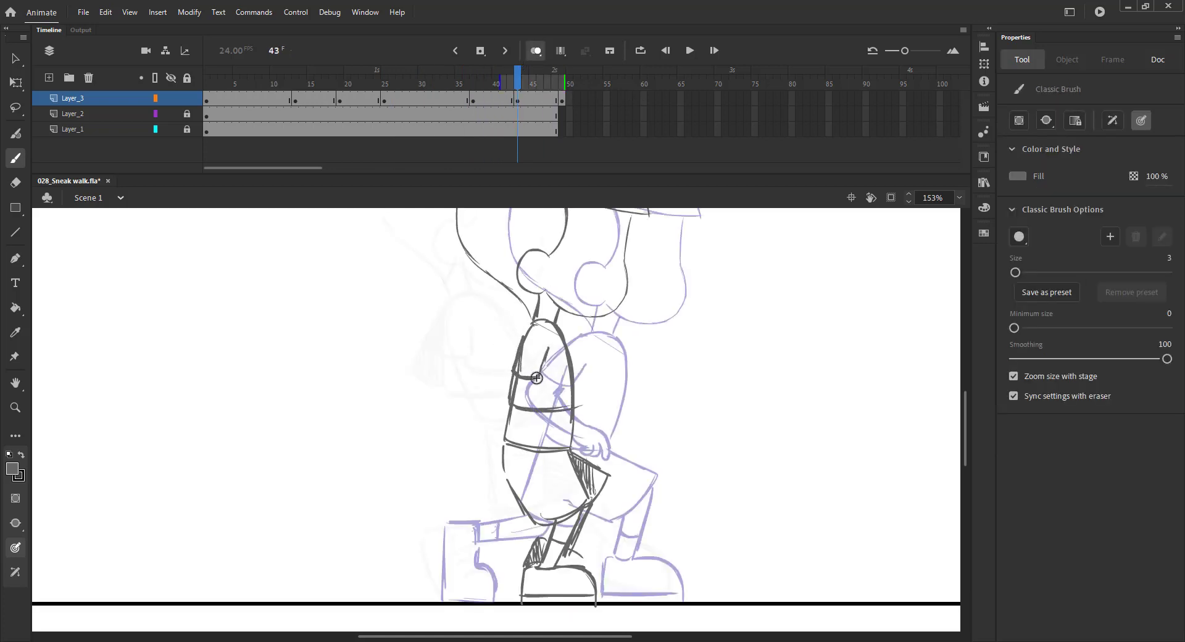
- Sketch the lower forearm line and the back of the reaching hand at frame 43, comparing against frame 42
key(.)
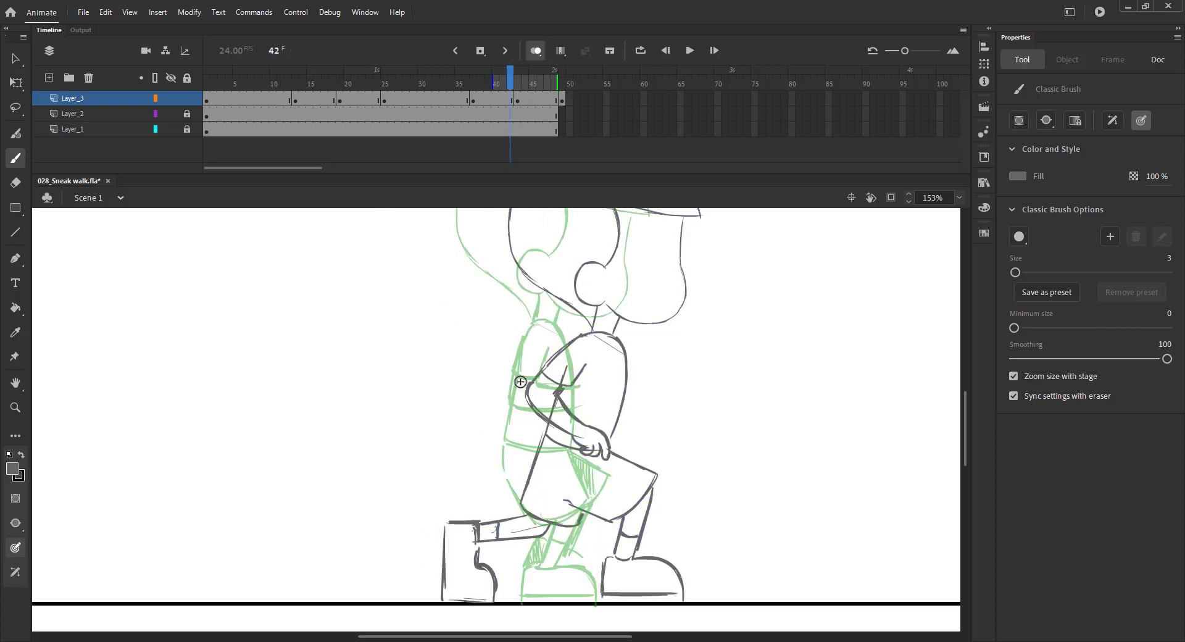
key(.)
mouse_move(525, 84)
mouse_down()
mouse_move(450, 92)
mouse_move(594, 102)
mouse_move(518, 103)
mouse_up()
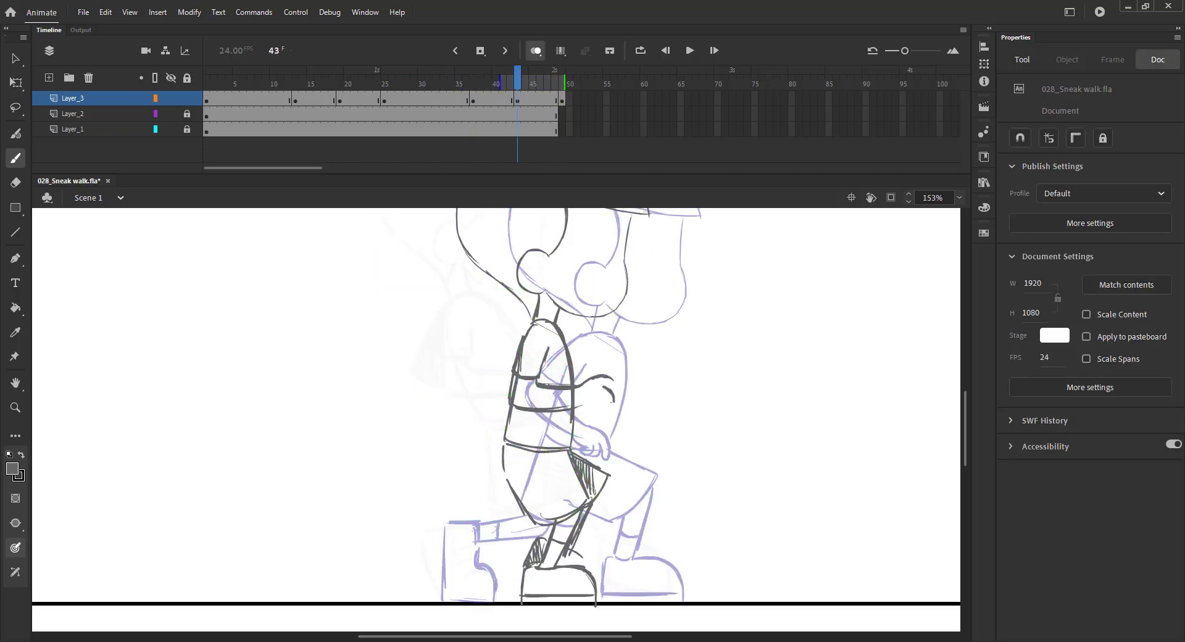
key(.)
key(.)
drag(585, 406, 598, 401)
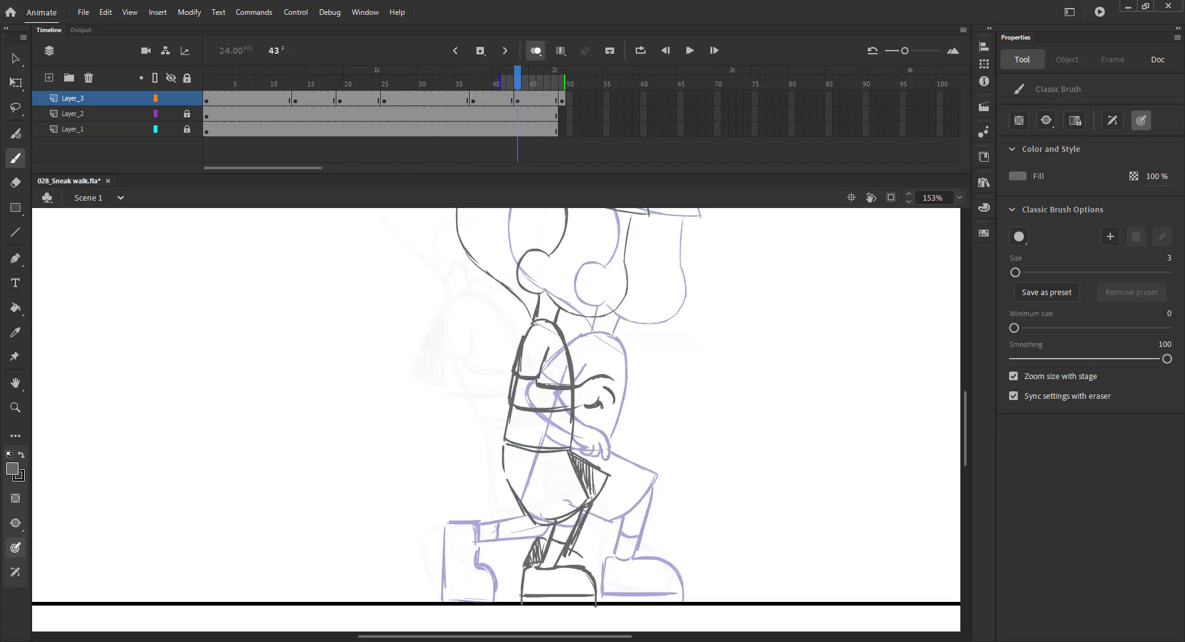
- Complete the curled fingers of the hand at frame 43, flip-checking against frame 42, and save
key(comma)
key(period)
key(comma)
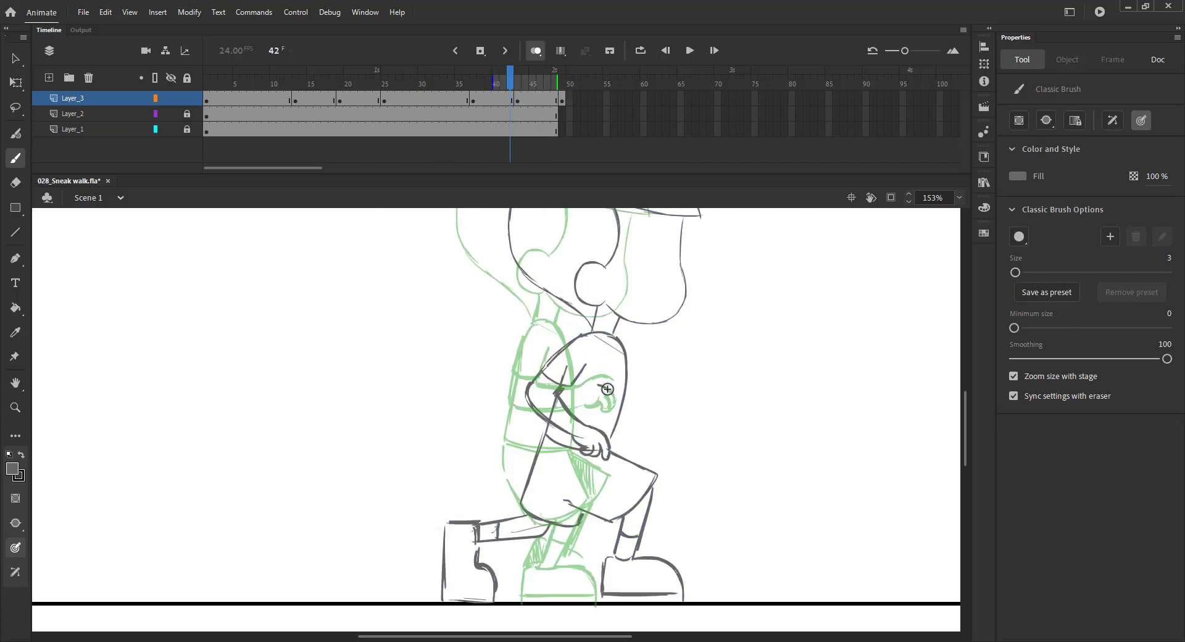
key(period)
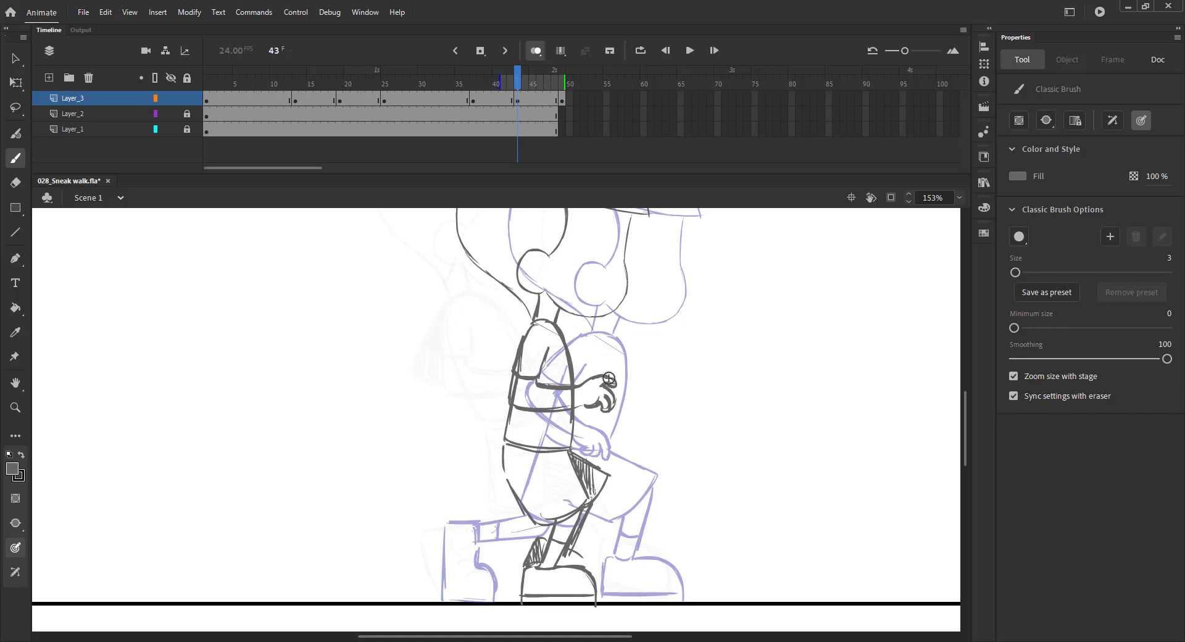
key(comma)
key(period)
key(ctrl+2)
key(ctrl+s)
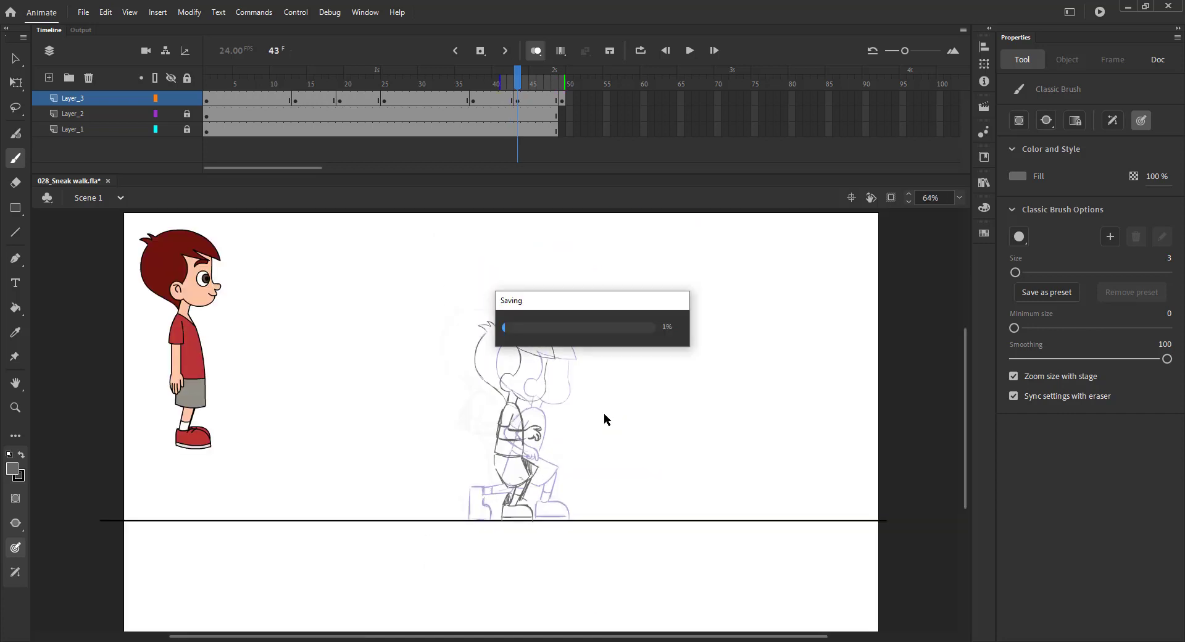
- Remove the extra frame 49 from the end of Layer_3 and save the file
mouse_move(516, 77)
mouse_down()
mouse_move(373, 103)
mouse_move(561, 100)
mouse_move(238, 122)
mouse_move(511, 104)
mouse_move(362, 103)
mouse_move(549, 103)
mouse_move(303, 117)
mouse_move(451, 108)
mouse_up()
click(562, 98)
key(shift+F5)
key(ctrl+s)
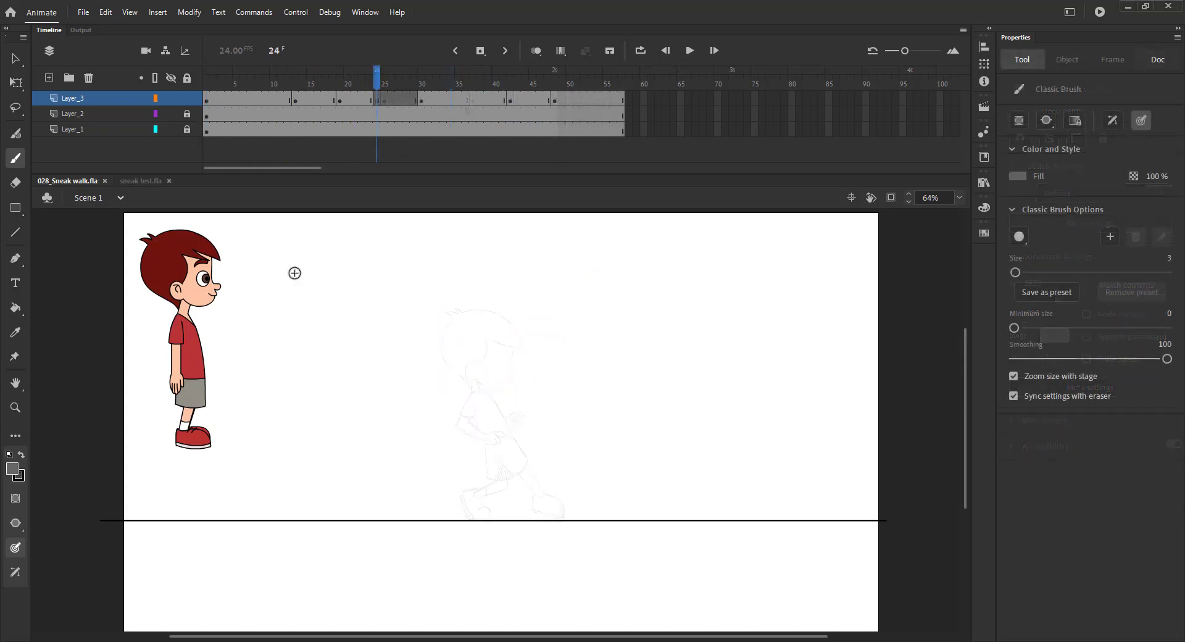
- With onion skinning on, copy the head from frame 23, paste it in place at frame 24, and save
click(536, 50)
key(comma)
key(v)
drag(419, 309, 548, 365)
key(ctrl+c)
key(period)
key(ctrl+shift+v)
key(ctrl+s)
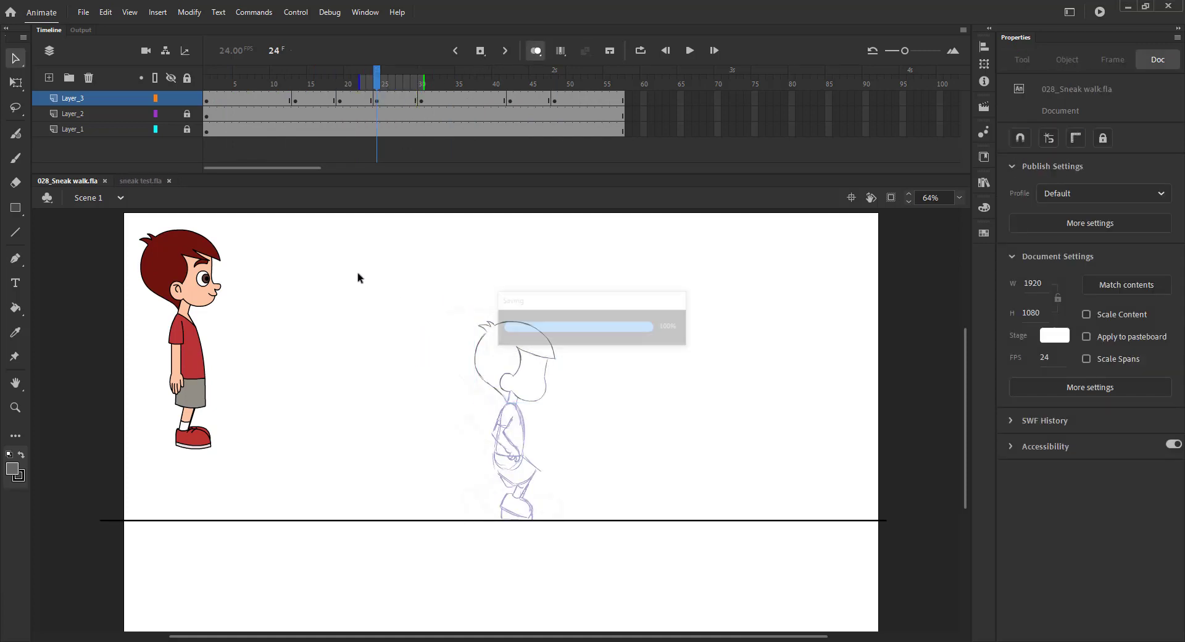
- Move the pasted head at frame 24 slightly left and up from the onion-skinned previous head
key(z)
drag(347, 273, 671, 526)
key(v)
click(455, 302)
drag(457, 306, 417, 296)
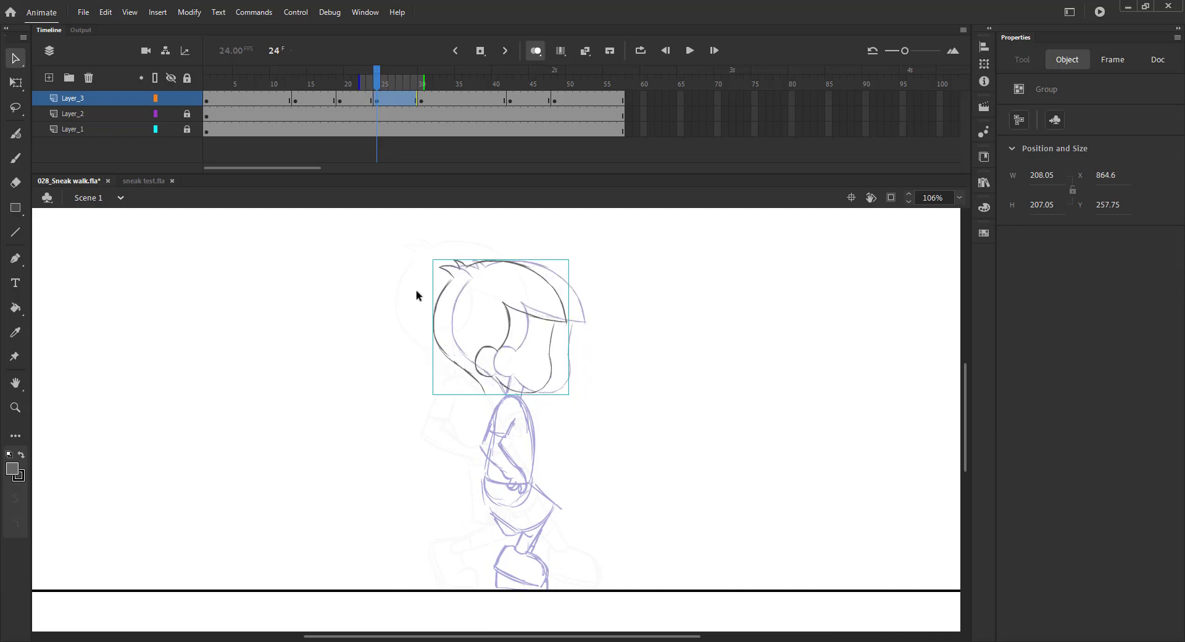
key(Left)
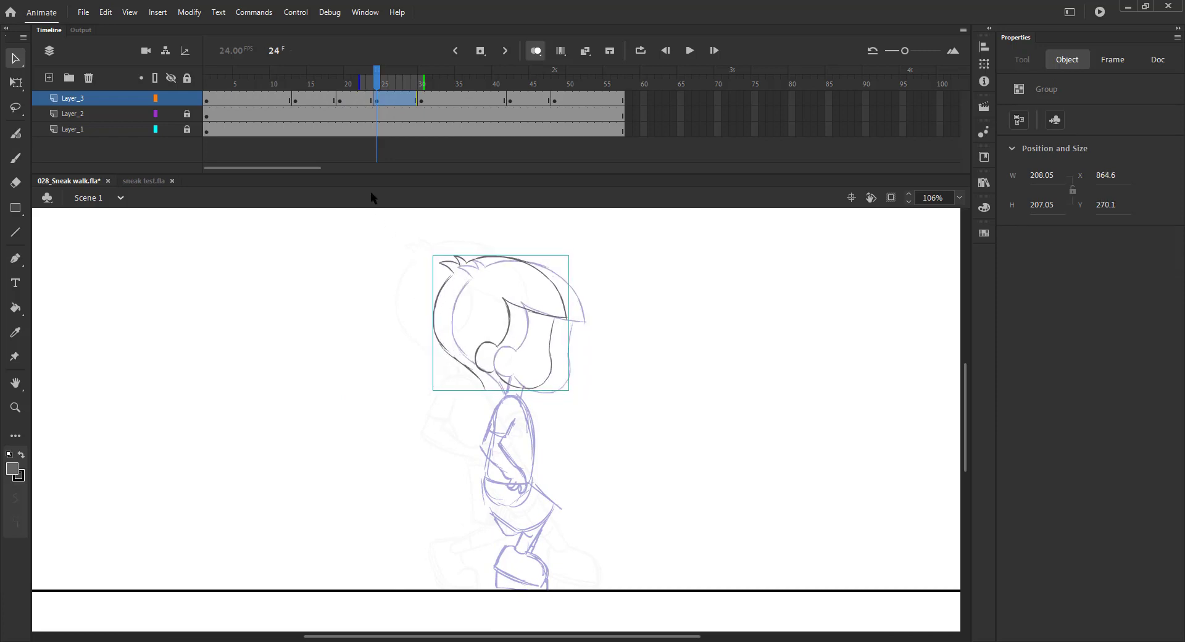
key(Down)
key(Left)
- Rotate the head slightly at frame 24 and check the motion with onion skinning temporarily off
key(q)
drag(430, 247, 438, 243)
click(392, 271)
click(392, 269)
key(v)
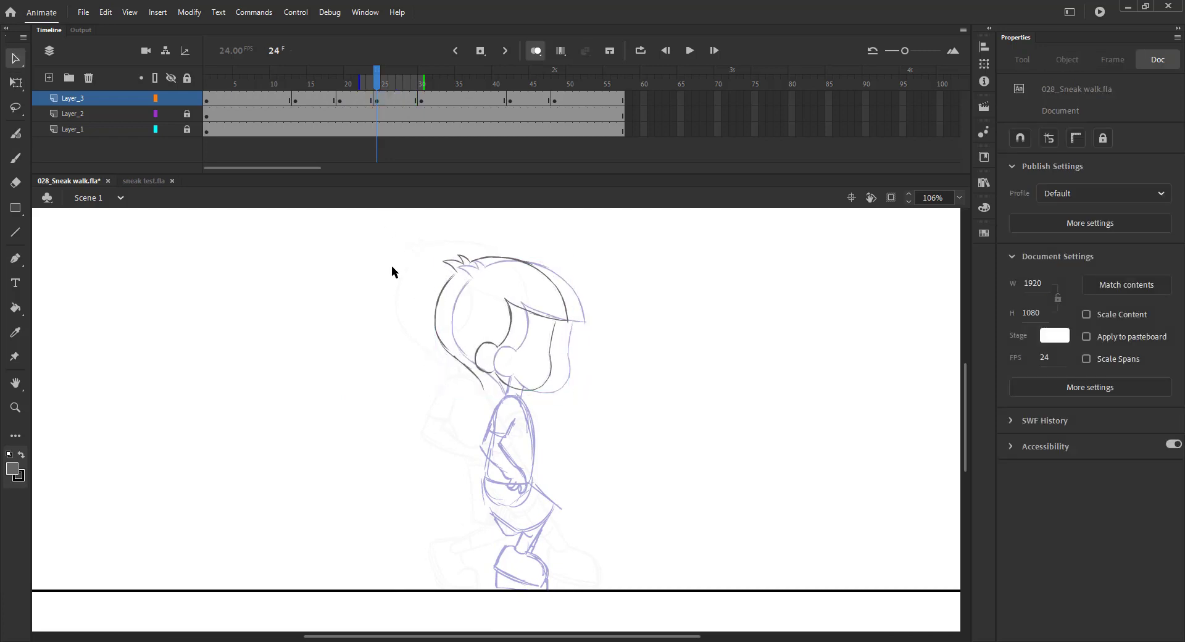
click(536, 51)
mouse_move(378, 81)
mouse_down()
mouse_move(335, 83)
mouse_move(519, 81)
mouse_move(215, 90)
mouse_move(424, 80)
mouse_move(377, 80)
mouse_up()
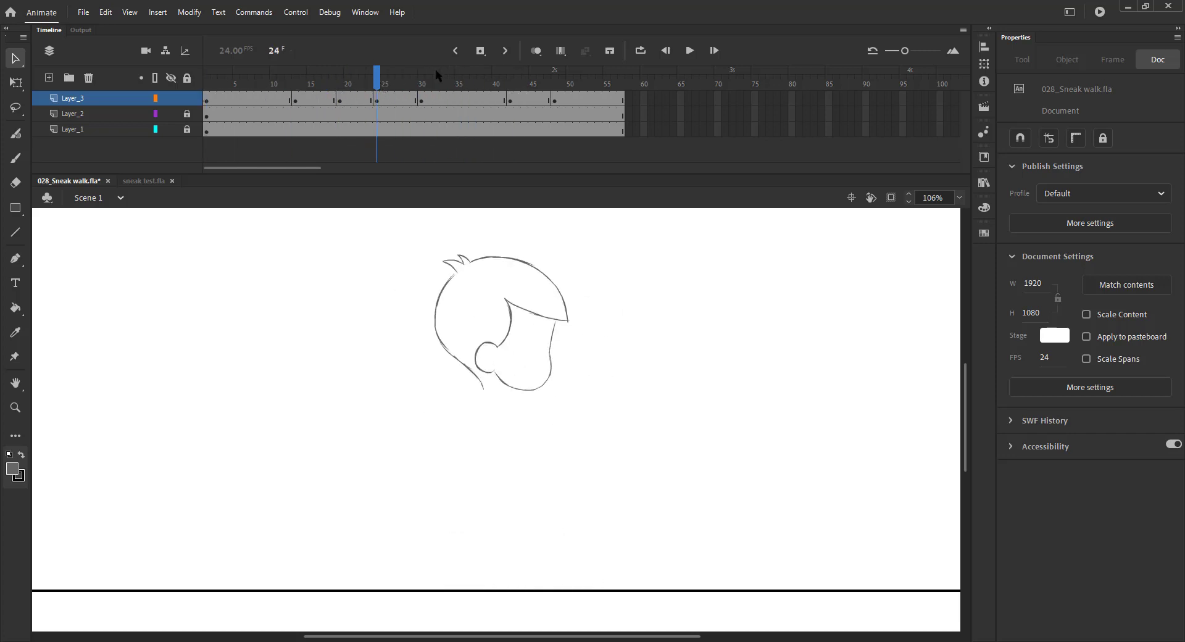
click(536, 50)
- Sketch the neck and the rounded shoulder and chest line below the head at frame 24
key(b)
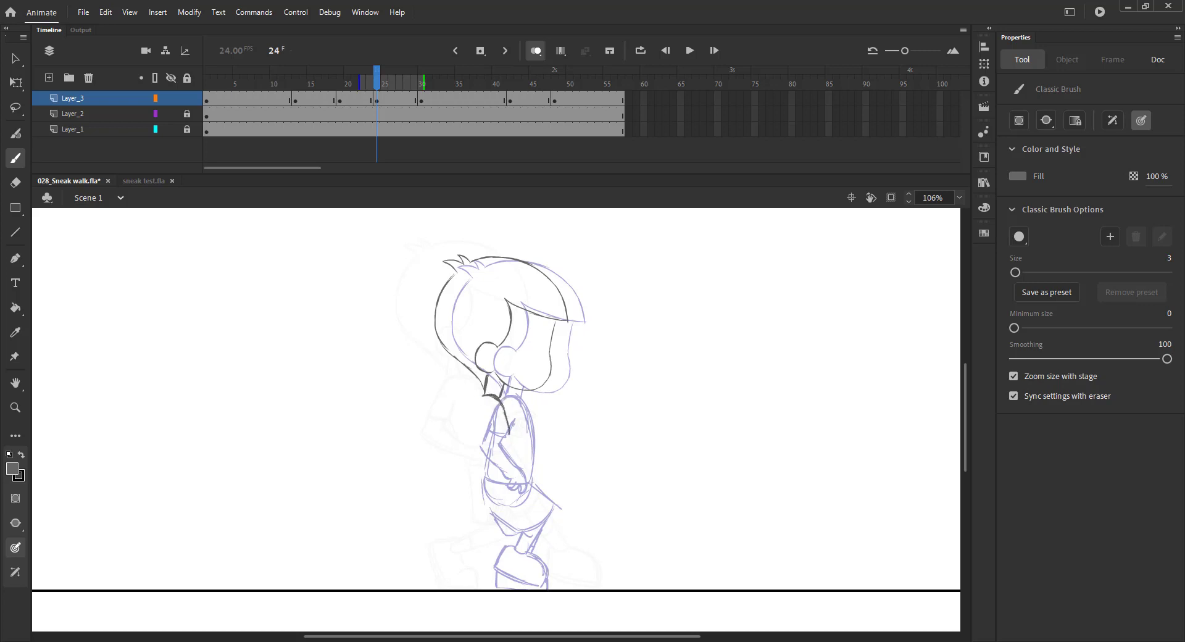
drag(492, 394, 475, 402)
mouse_move(331, 235)
mouse_down()
mouse_move(595, 446)
mouse_move(678, 576)
mouse_up()
key(ctrl+z)
key(z)
key(b)
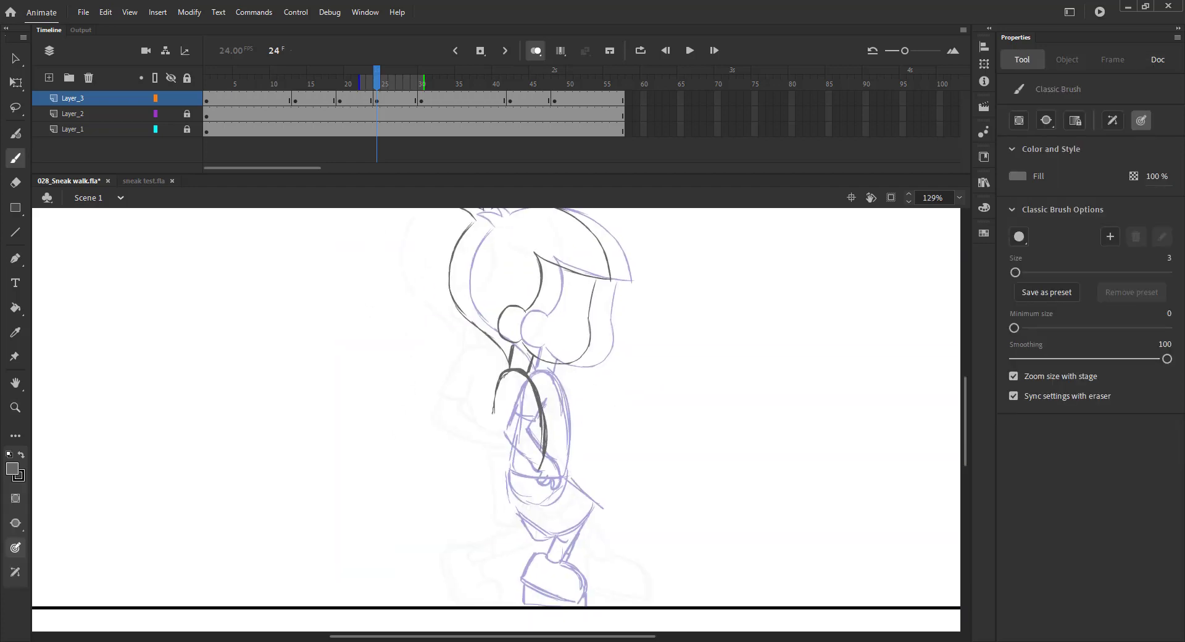
- Sketch the back and waist of the torso and the shorts with a raised front thigh at frame 24, and save
mouse_move(499, 383)
mouse_down()
mouse_move(484, 442)
mouse_move(487, 463)
mouse_move(485, 445)
mouse_move(543, 462)
mouse_move(484, 451)
mouse_move(514, 460)
mouse_move(476, 471)
mouse_move(532, 470)
mouse_move(501, 493)
mouse_up()
key(ctrl+z)
key(ctrl+z)
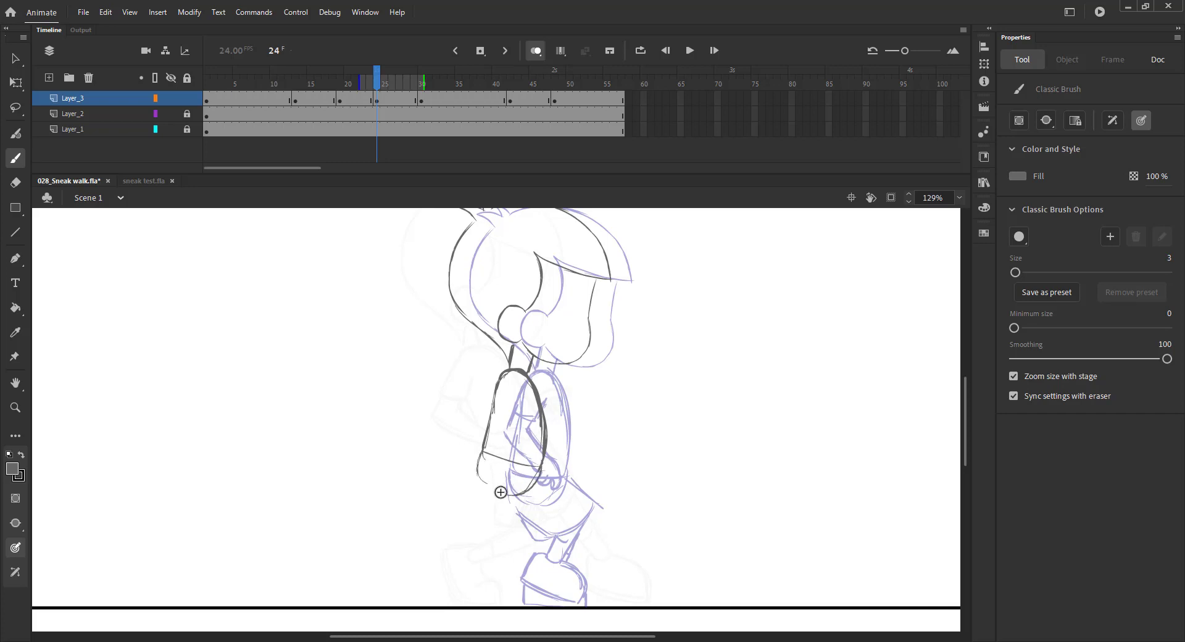
mouse_move(483, 448)
mouse_down()
mouse_move(495, 486)
mouse_move(469, 516)
mouse_up()
mouse_move(513, 469)
mouse_down()
mouse_move(571, 470)
mouse_move(557, 529)
mouse_move(587, 539)
mouse_up()
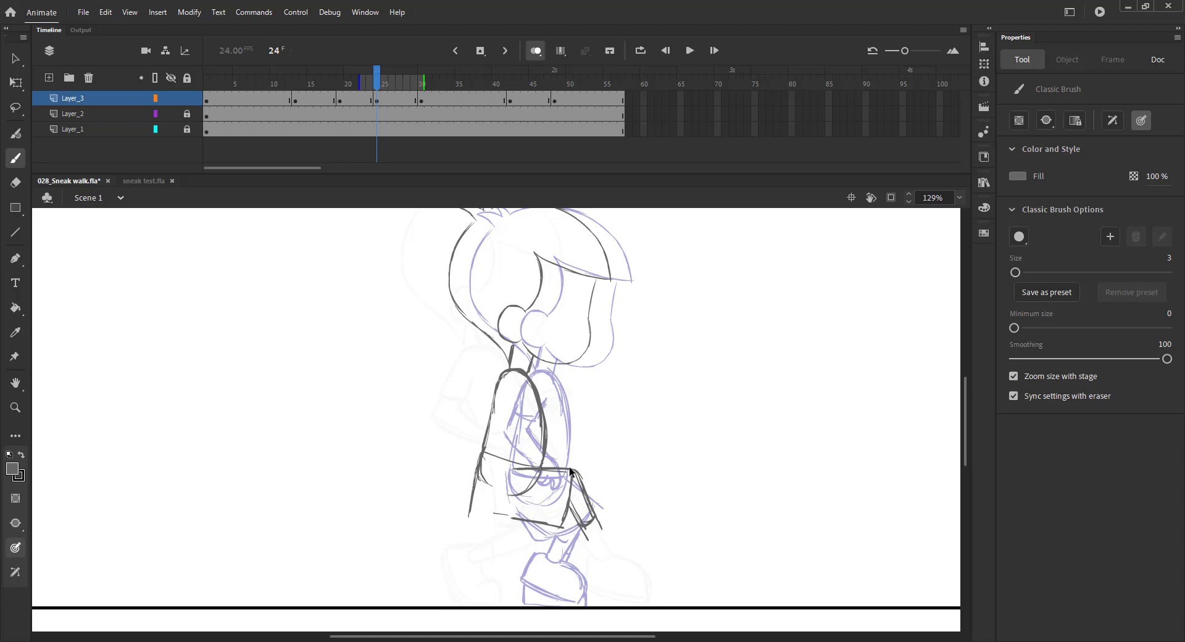
key(ctrl+s)
- Sketch the front lower leg with its lifted shoe and the rear leg with its shoe on the ground at frame 24
mouse_move(578, 514)
mouse_down()
mouse_move(589, 510)
mouse_move(576, 568)
mouse_move(636, 555)
mouse_move(644, 580)
mouse_move(615, 587)
mouse_move(652, 582)
mouse_up()
key(ctrl+s)
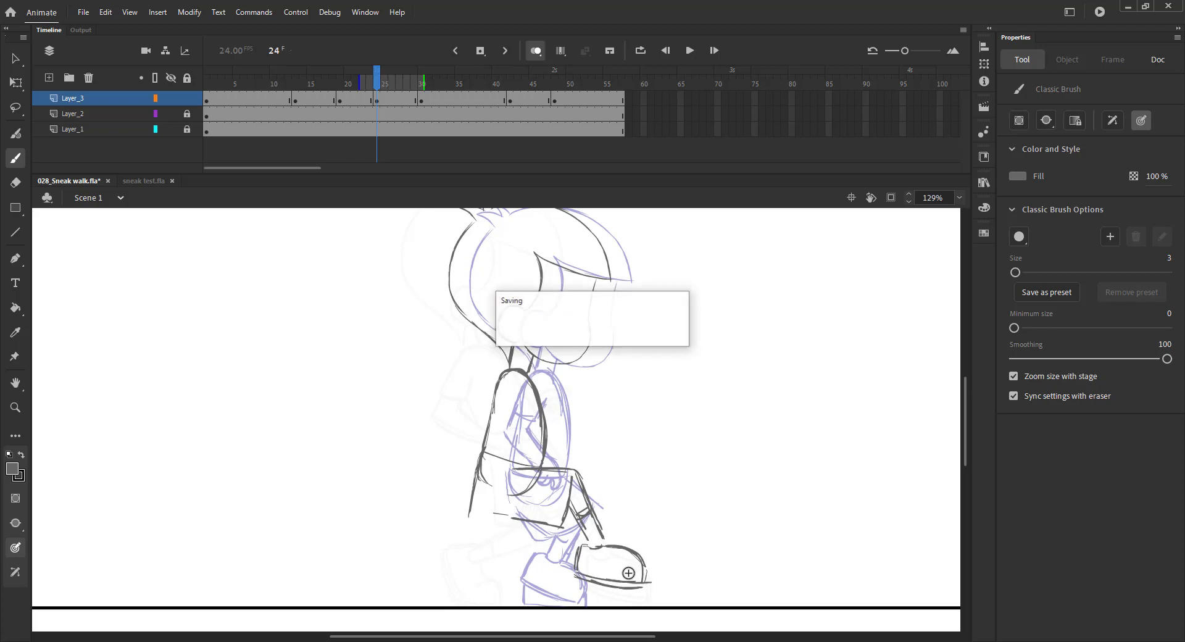
mouse_move(475, 491)
mouse_down()
mouse_move(519, 528)
mouse_move(491, 568)
mouse_move(482, 559)
mouse_up()
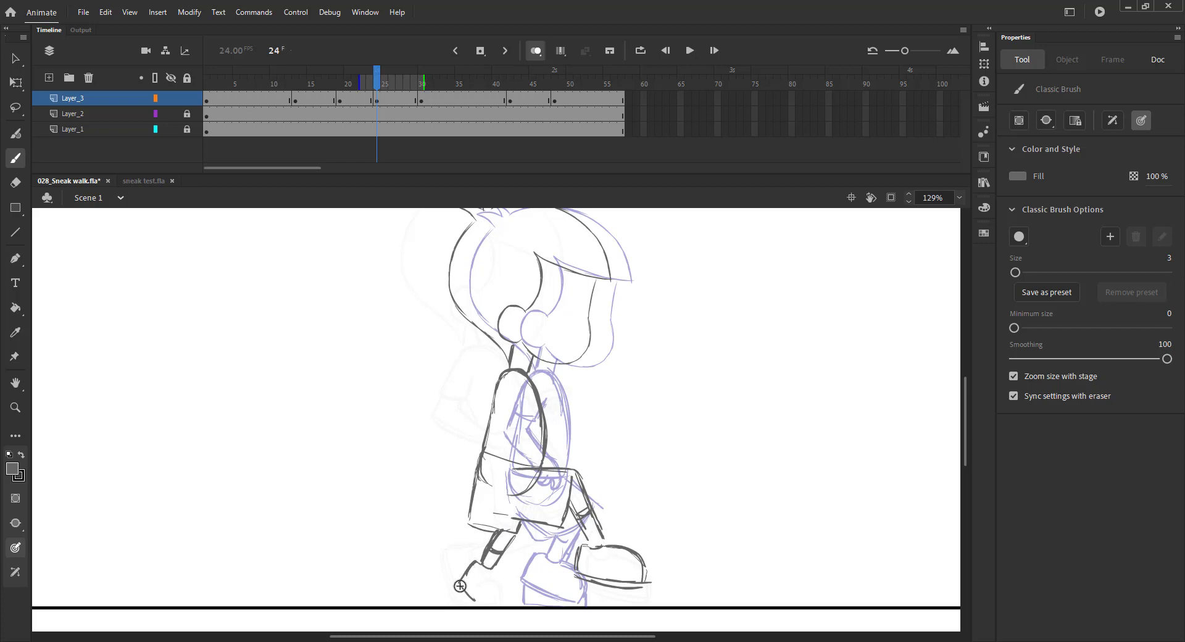
drag(525, 590, 468, 593)
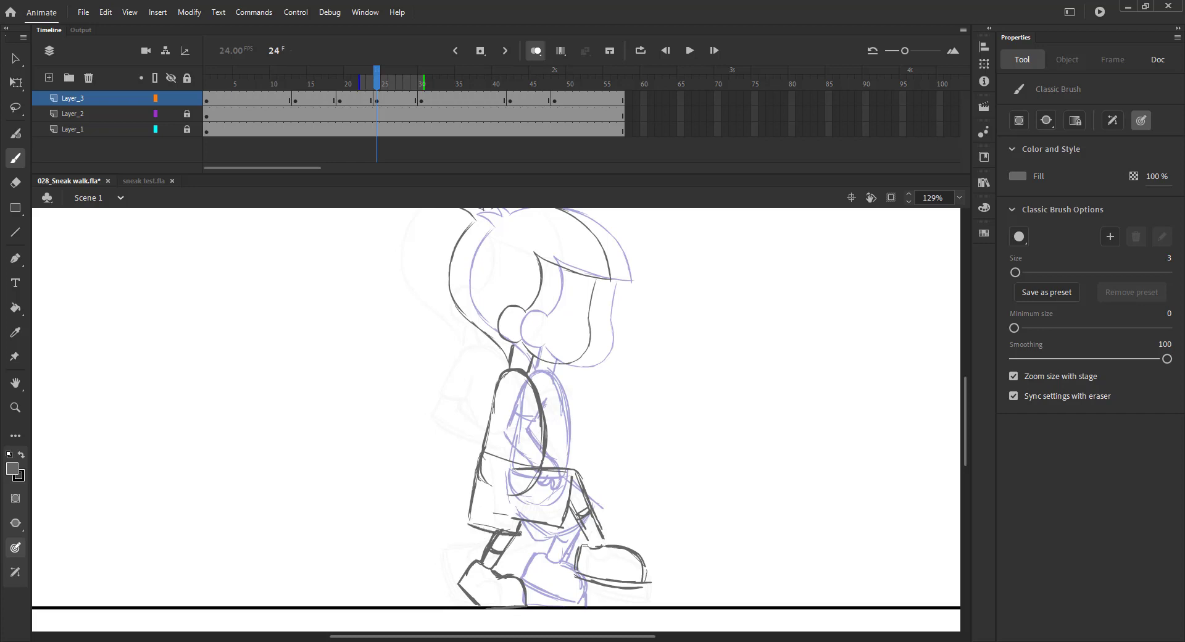
mouse_move(374, 81)
mouse_down()
mouse_move(312, 95)
mouse_move(396, 104)
mouse_move(330, 109)
mouse_move(391, 118)
mouse_move(377, 106)
mouse_up()
click(532, 52)
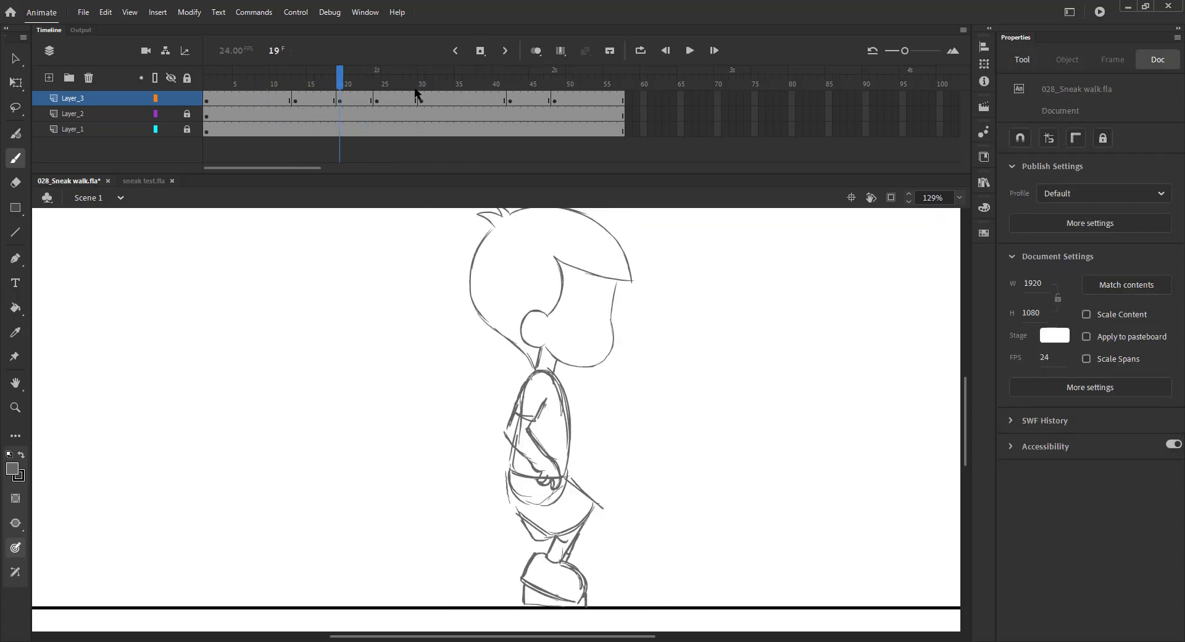
click(535, 52)
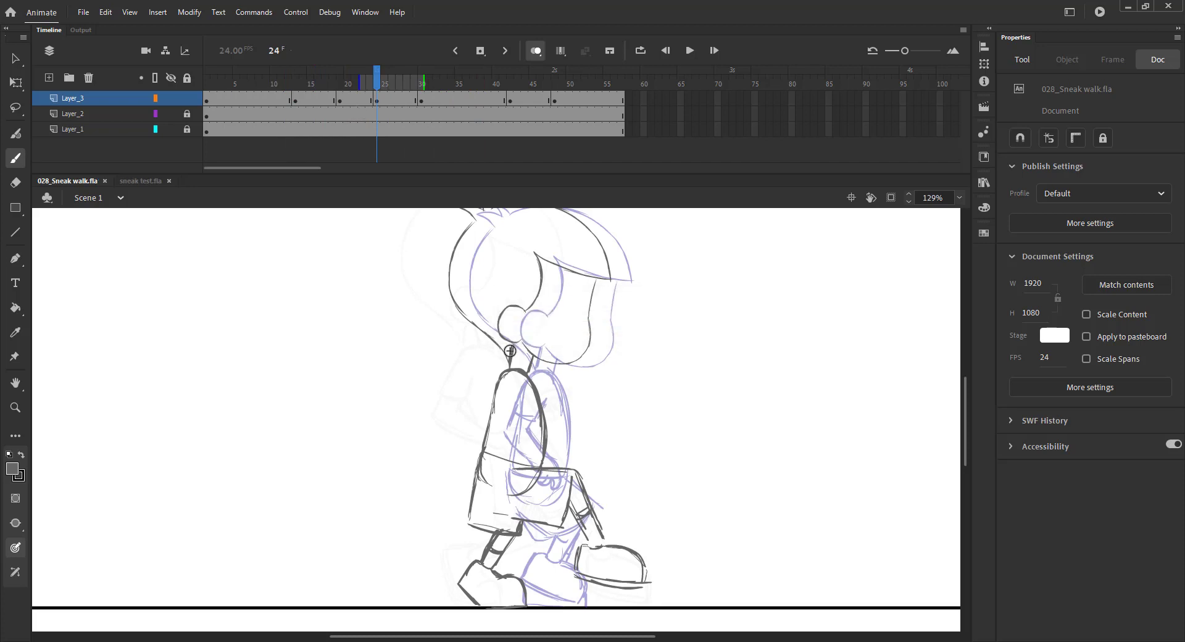
- Sketch the sleeve, bent forearm and curled hand over the torso at frame 24
mouse_move(378, 82)
mouse_down()
mouse_move(391, 86)
mouse_move(362, 87)
mouse_move(377, 87)
mouse_up()
click(490, 395)
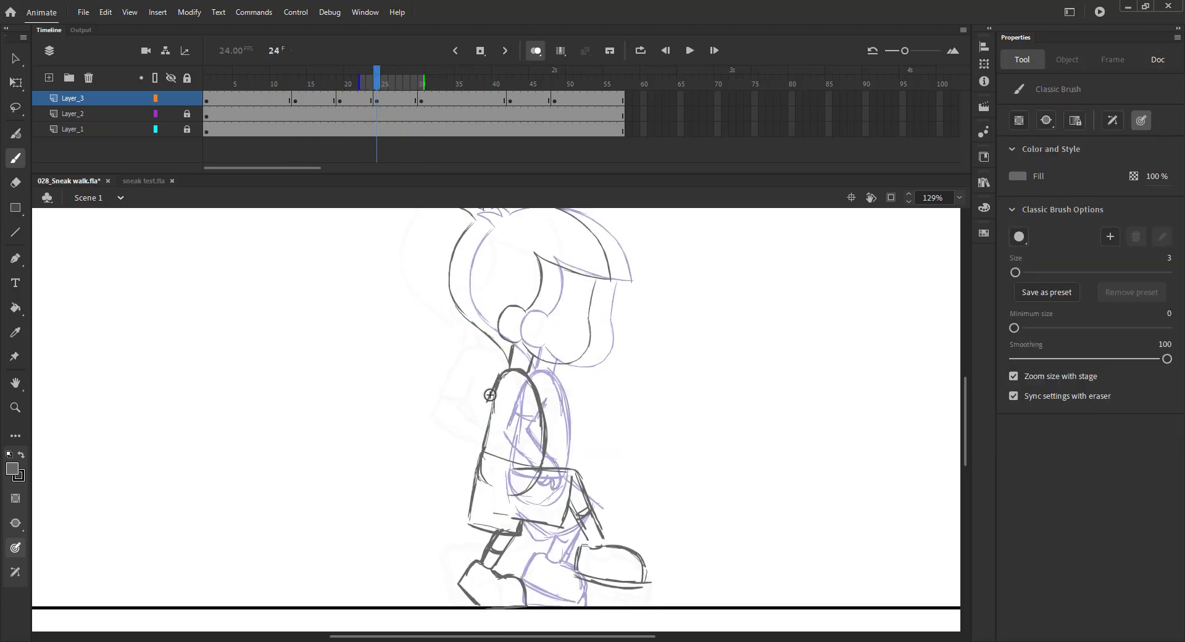
mouse_move(381, 84)
mouse_down()
mouse_move(359, 91)
mouse_move(377, 96)
mouse_up()
click(377, 96)
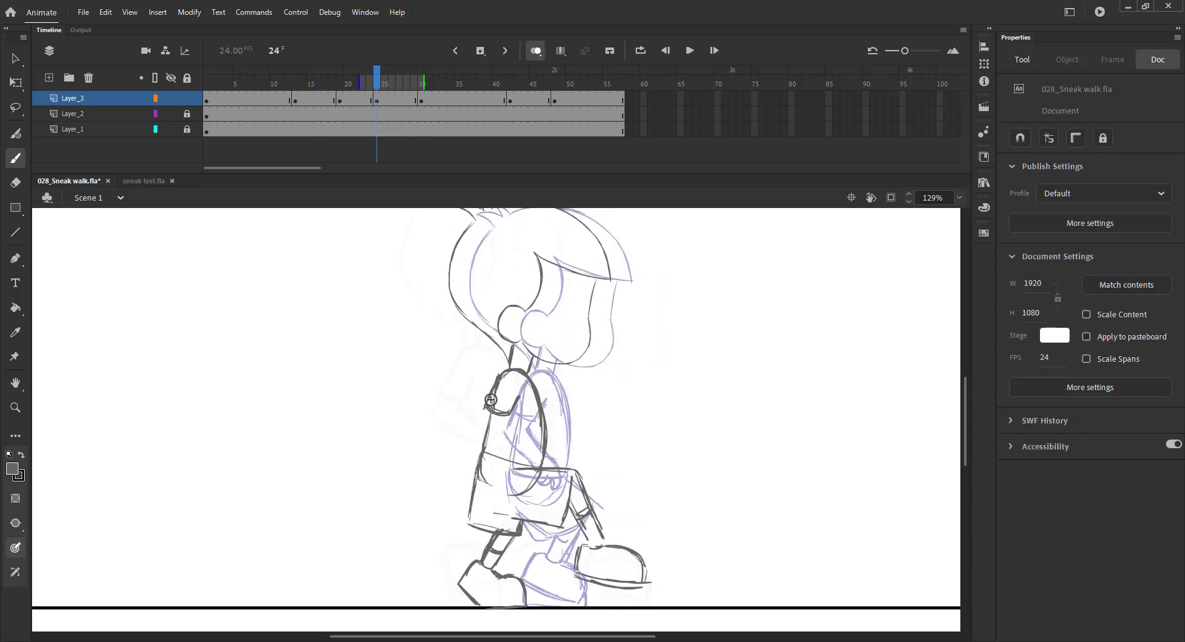
click(480, 427)
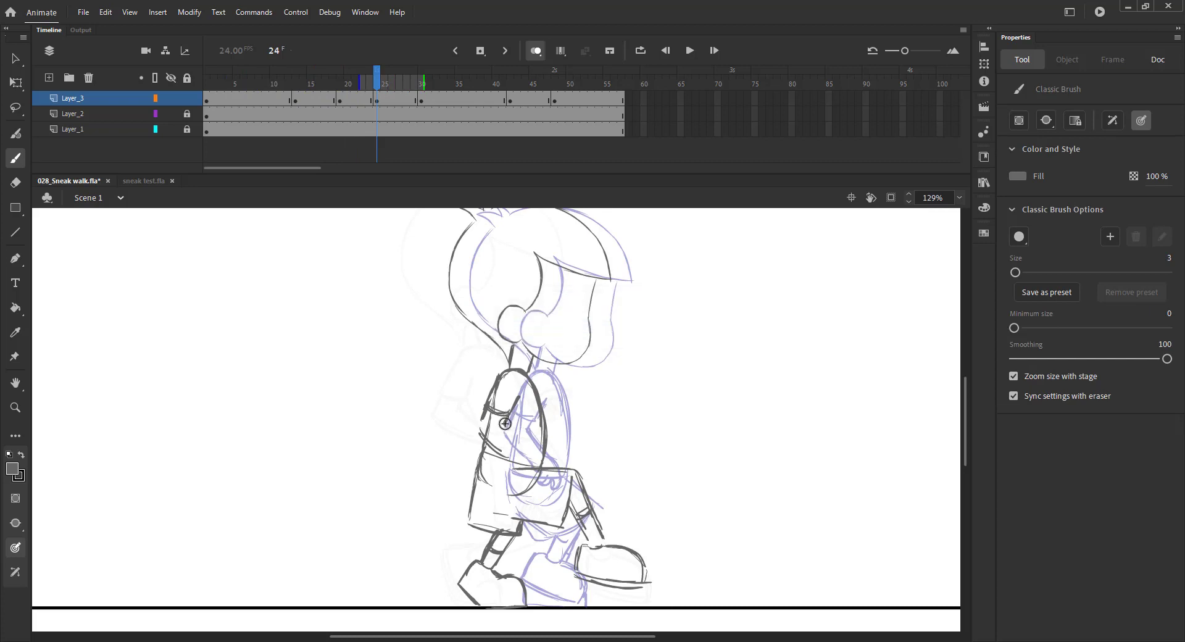
drag(529, 484, 535, 473)
drag(494, 449, 527, 470)
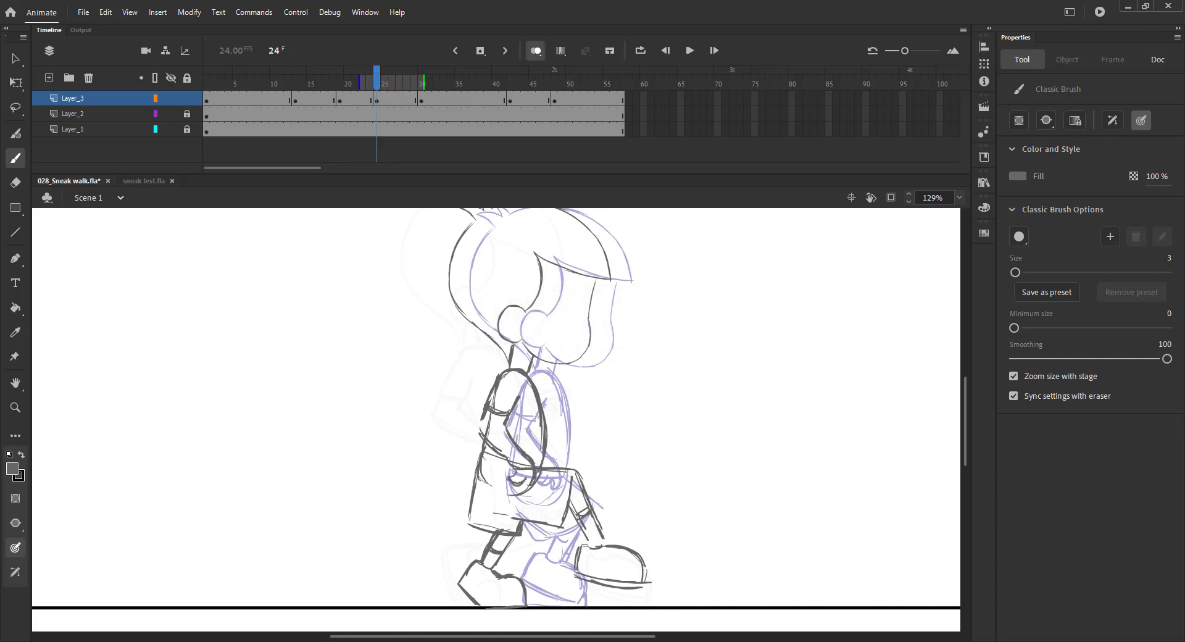
- Turn off onion skinning, scrub around frame 24, touch up the lower edge of the shorts, and save
click(534, 52)
mouse_move(377, 84)
mouse_down()
mouse_move(241, 102)
mouse_move(457, 115)
mouse_move(302, 126)
mouse_move(435, 120)
mouse_move(339, 93)
mouse_move(379, 93)
mouse_up()
key(ctrl+s)
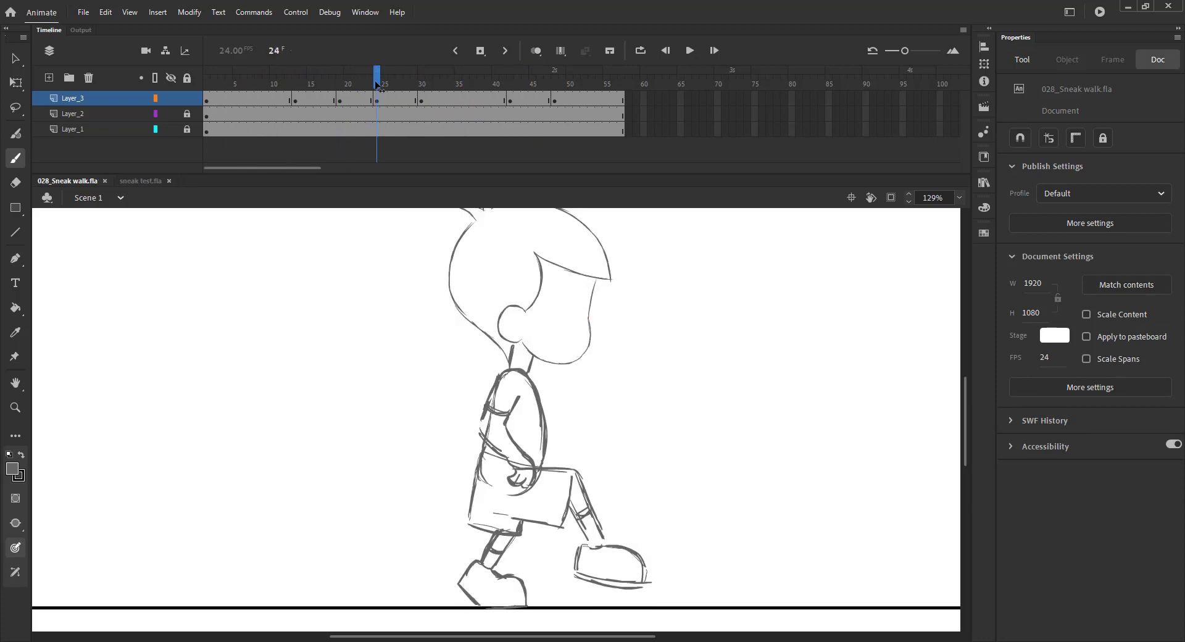
drag(518, 529, 503, 533)
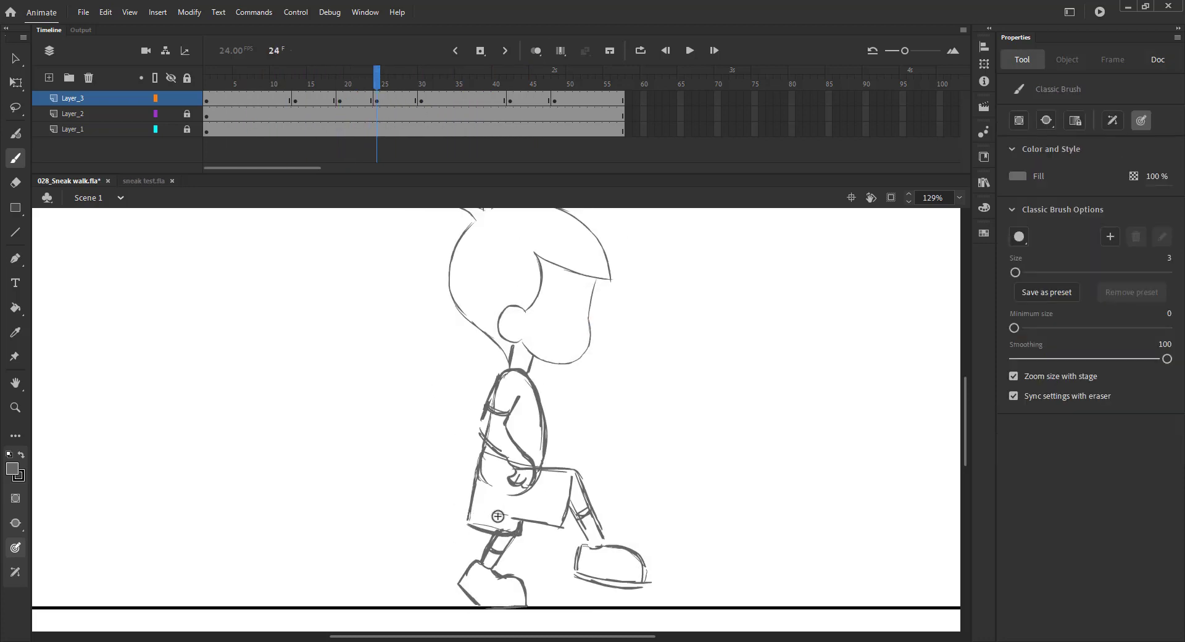
key(ctrl+s)
- Copy the frame 24 pose to frame 51 as reference and paste its head and neck in place at frame 53
key(ctrl+2)
key(v)
mouse_move(376, 83)
mouse_down()
mouse_move(251, 101)
mouse_move(447, 91)
mouse_move(273, 114)
mouse_move(406, 109)
mouse_move(376, 113)
mouse_move(379, 101)
mouse_move(584, 90)
mouse_up()
click(384, 99)
click(590, 86)
mouse_move(509, 361)
mouse_down()
mouse_move(427, 338)
mouse_move(656, 538)
mouse_up()
key(ctrl+c)
key(.)
key(ctrl+shift+v)
- Turn on onion skinning and sketch the torso outline and waistline at frame 53 over the reference pose
click(534, 51)
key(z)
key(b)
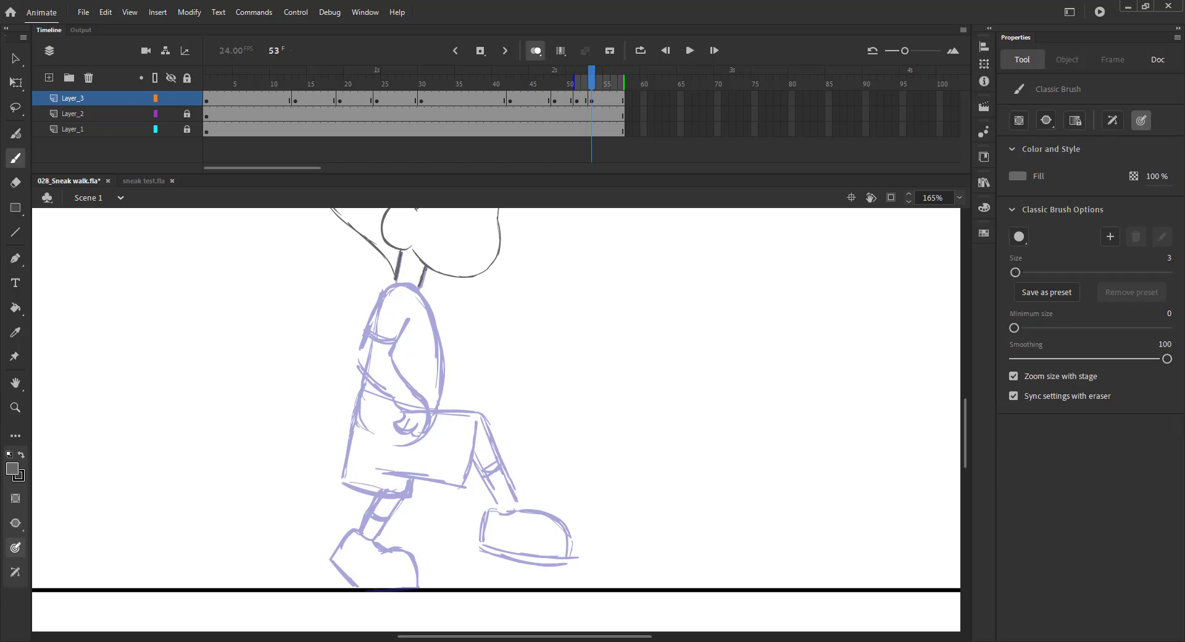
mouse_move(400, 282)
mouse_down()
mouse_move(443, 385)
mouse_move(365, 369)
mouse_move(358, 393)
mouse_move(429, 411)
mouse_up()
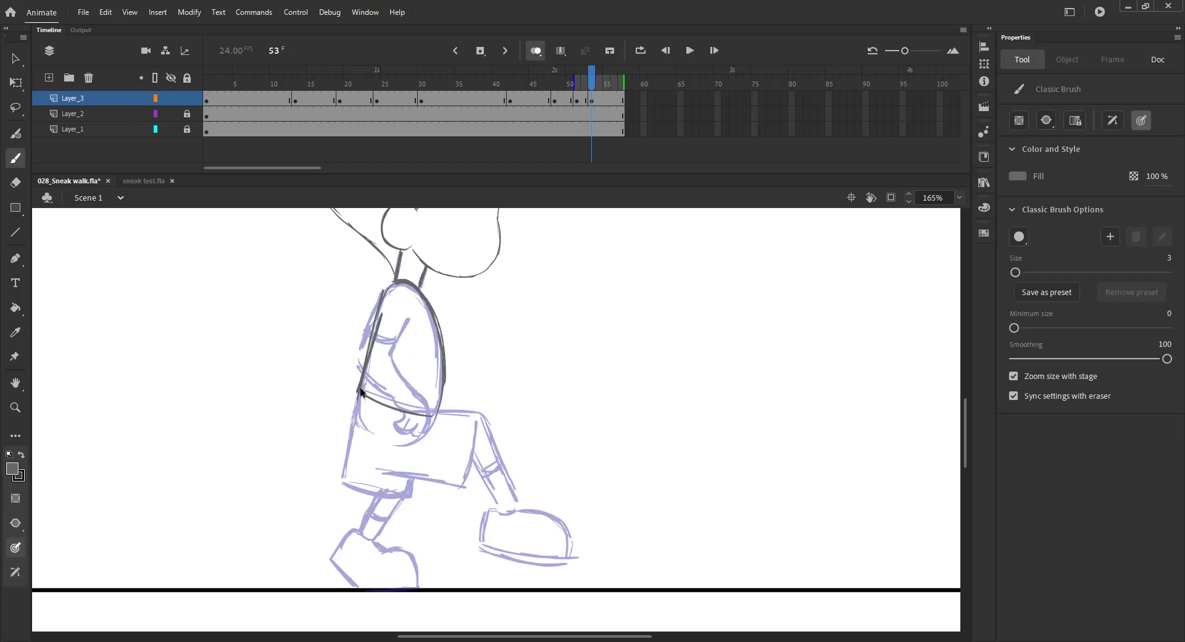
key(ctrl+z)
drag(358, 390, 441, 413)
- Sketch the shorts with the raised front thigh at frame 53 and save
key(space)
drag(396, 405, 407, 331)
drag(436, 369, 420, 423)
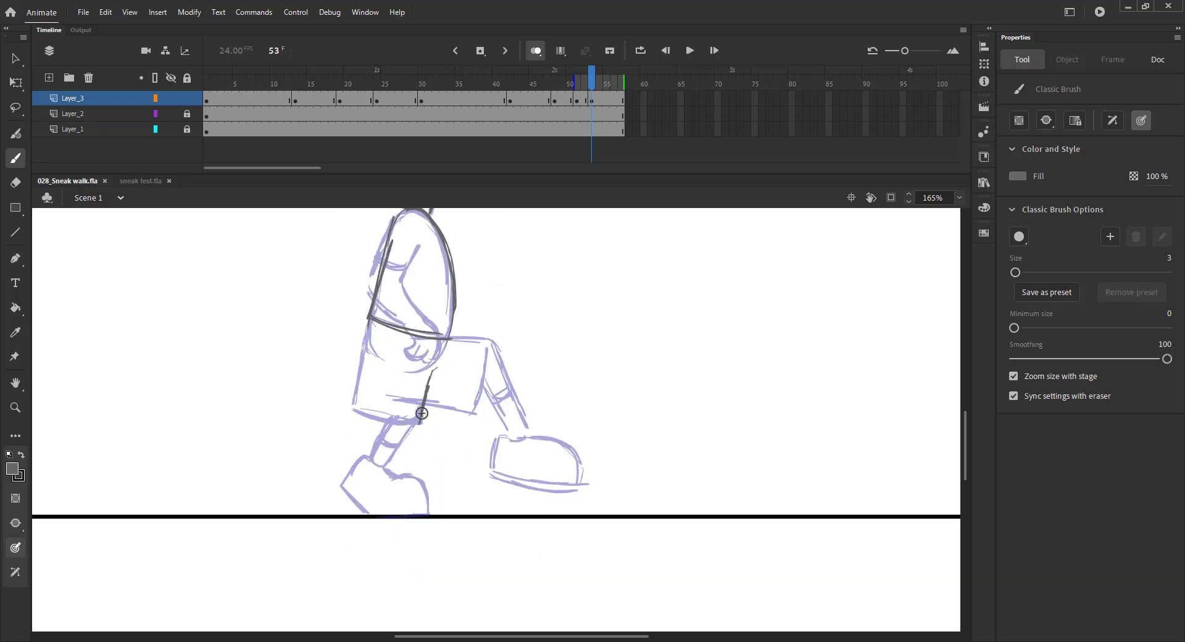
mouse_move(446, 339)
mouse_down()
mouse_move(493, 340)
mouse_move(474, 401)
mouse_up()
mouse_move(494, 353)
mouse_down()
mouse_move(481, 404)
mouse_move(470, 403)
mouse_up()
key(ctrl+s)
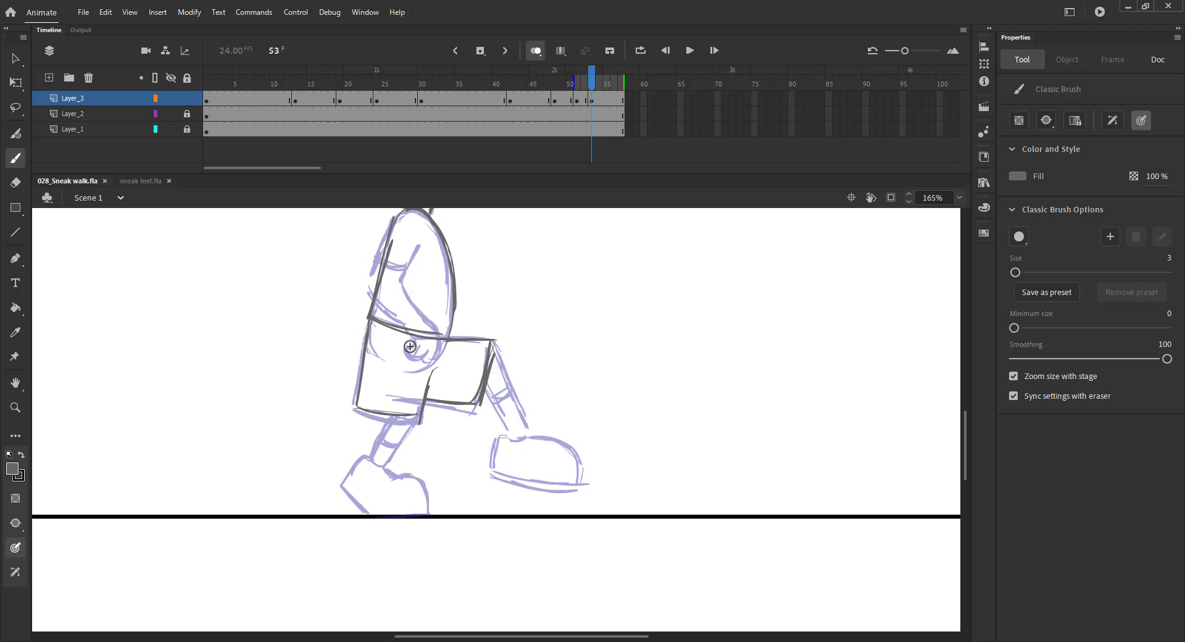
- Sketch both lower legs with their sock lines at frame 53
mouse_move(389, 416)
mouse_down()
mouse_move(369, 458)
mouse_move(384, 473)
mouse_up()
drag(495, 354, 511, 429)
mouse_move(487, 393)
mouse_down()
mouse_move(501, 423)
mouse_move(504, 390)
mouse_up()
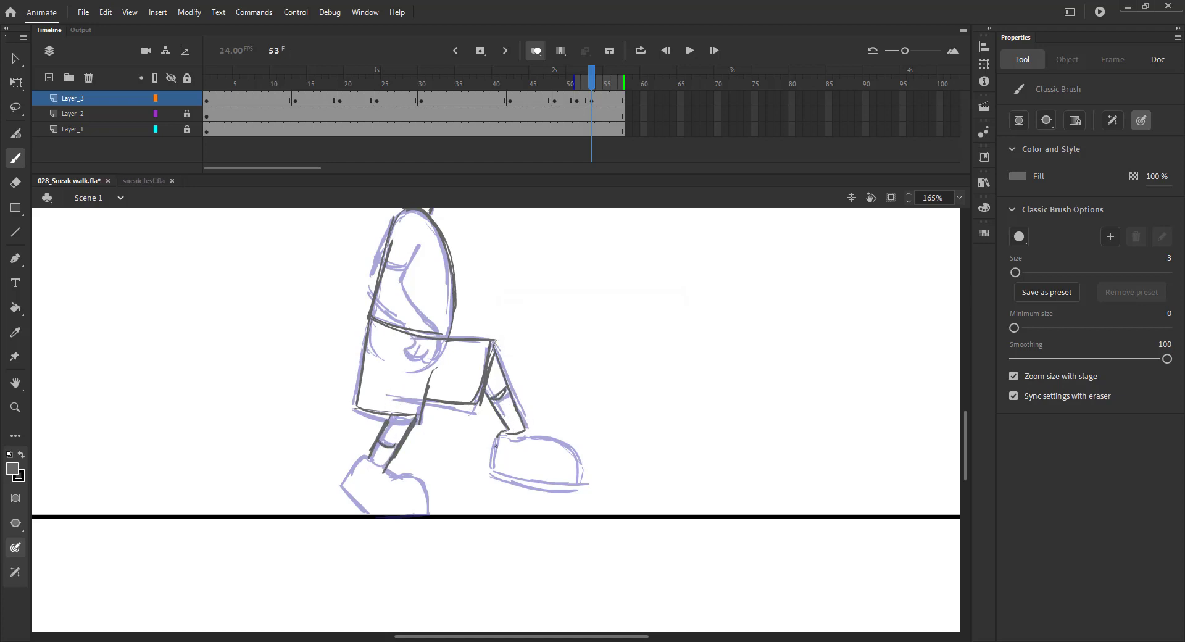
- Sketch the lifted front shoe slightly above the reference and the rear shoe on the ground line at frame 53
mouse_move(499, 436)
mouse_down()
mouse_move(554, 428)
mouse_move(580, 460)
mouse_up()
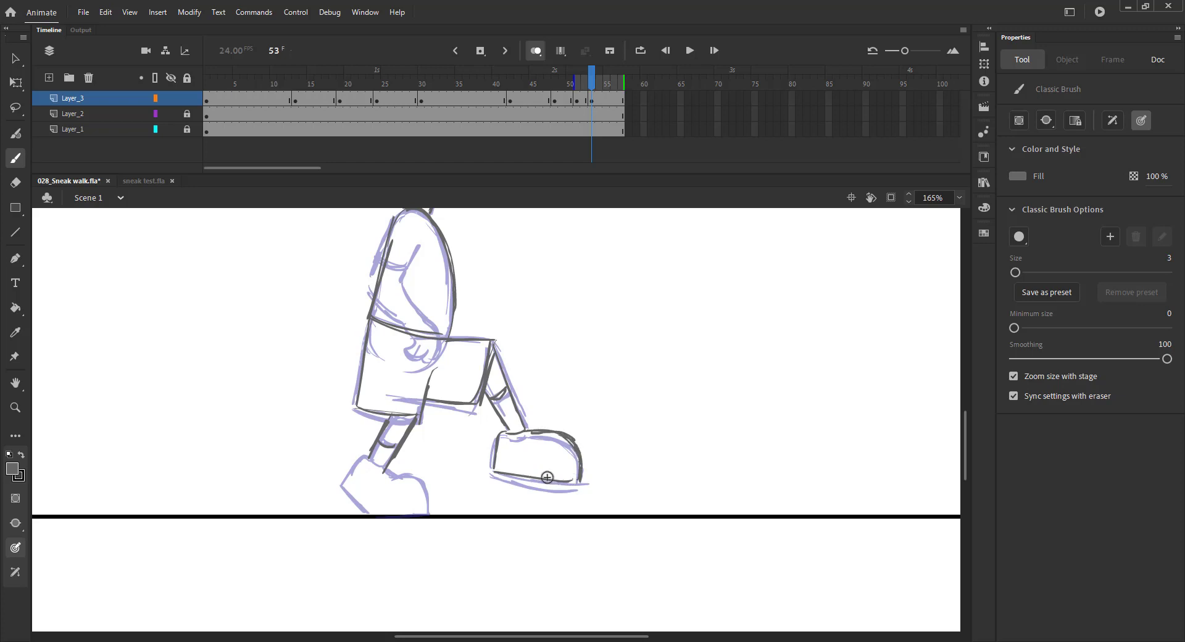
drag(494, 473, 575, 482)
drag(414, 475, 429, 513)
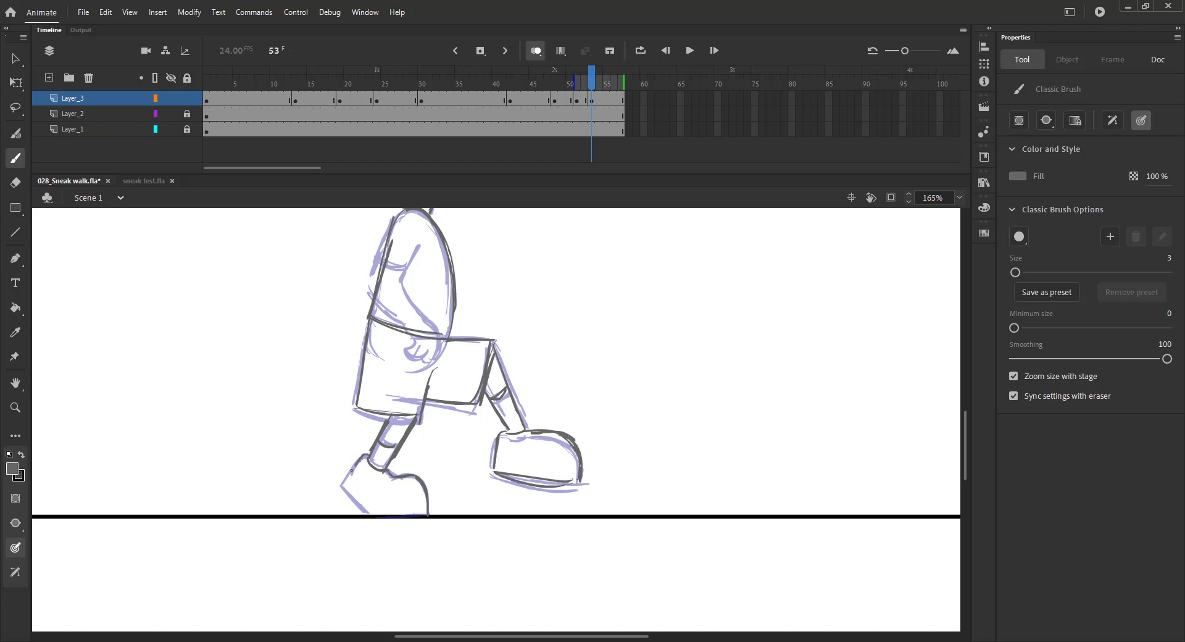
mouse_move(369, 456)
mouse_down()
mouse_move(342, 489)
mouse_move(432, 513)
mouse_up()
drag(341, 484, 380, 516)
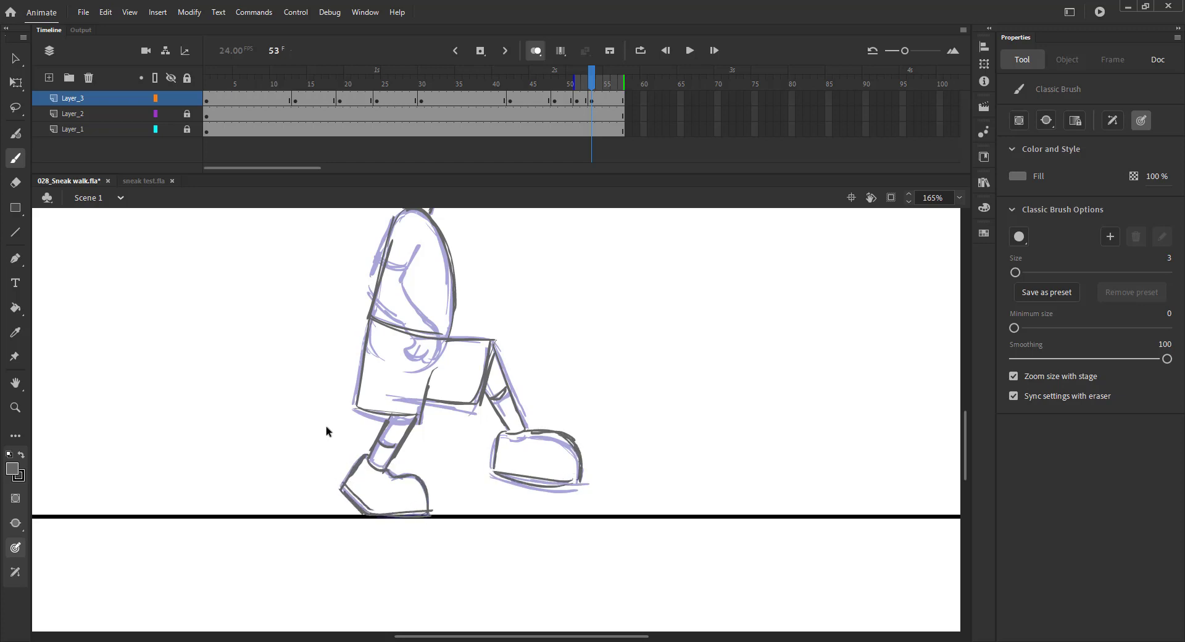
- On Layer_3, remove the reference keyframe at frame 51, copy the first pose to frame 58 and return to frame 53
key(ctrl+2)
click(576, 98)
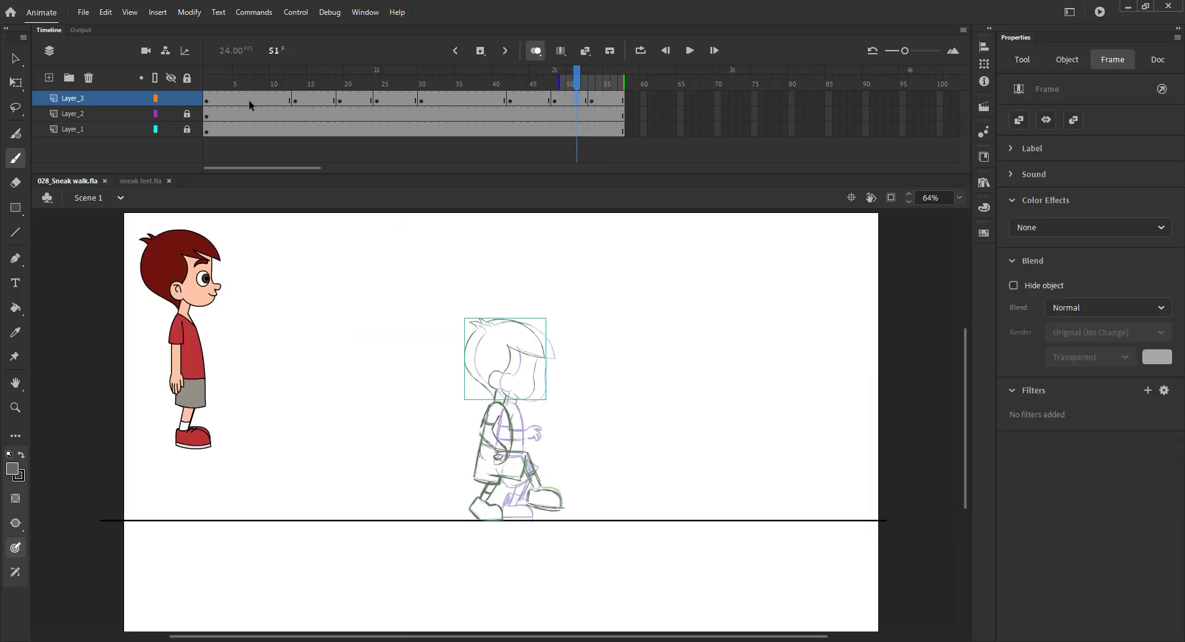
click(249, 100)
click(591, 83)
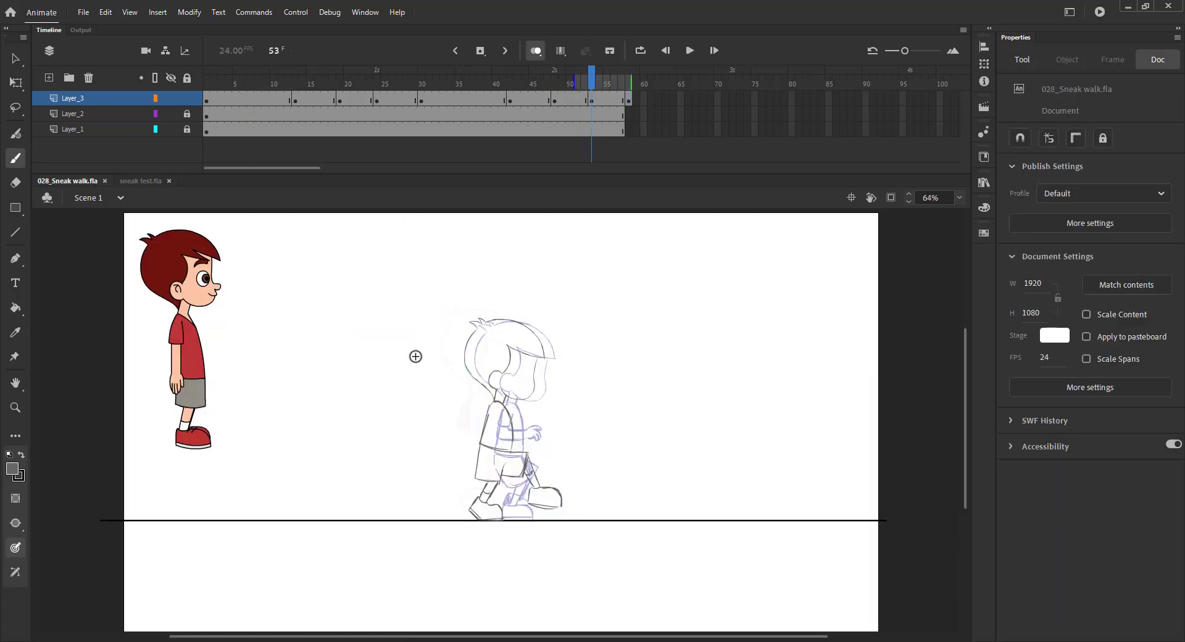
- Sketch the sleeve, the bent forearm and the curled hand in front of the torso at frame 53, and save
key(z)
click(488, 394)
key(ctrl+s)
key(b)
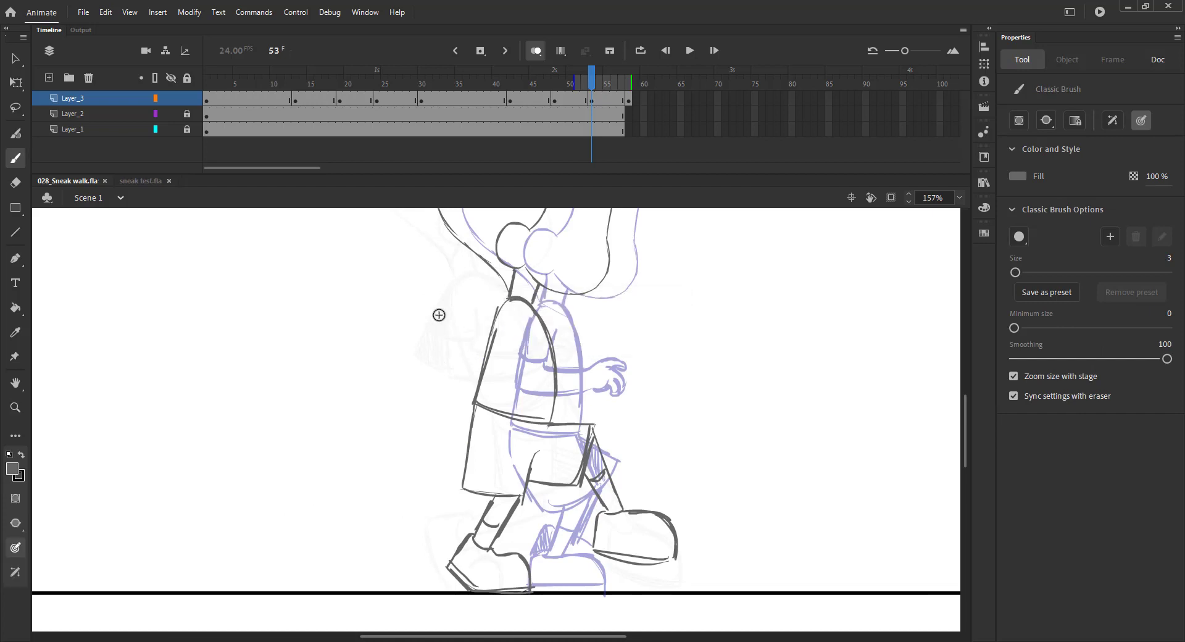
mouse_move(590, 88)
mouse_down()
mouse_move(576, 87)
mouse_move(628, 87)
mouse_move(592, 89)
mouse_up()
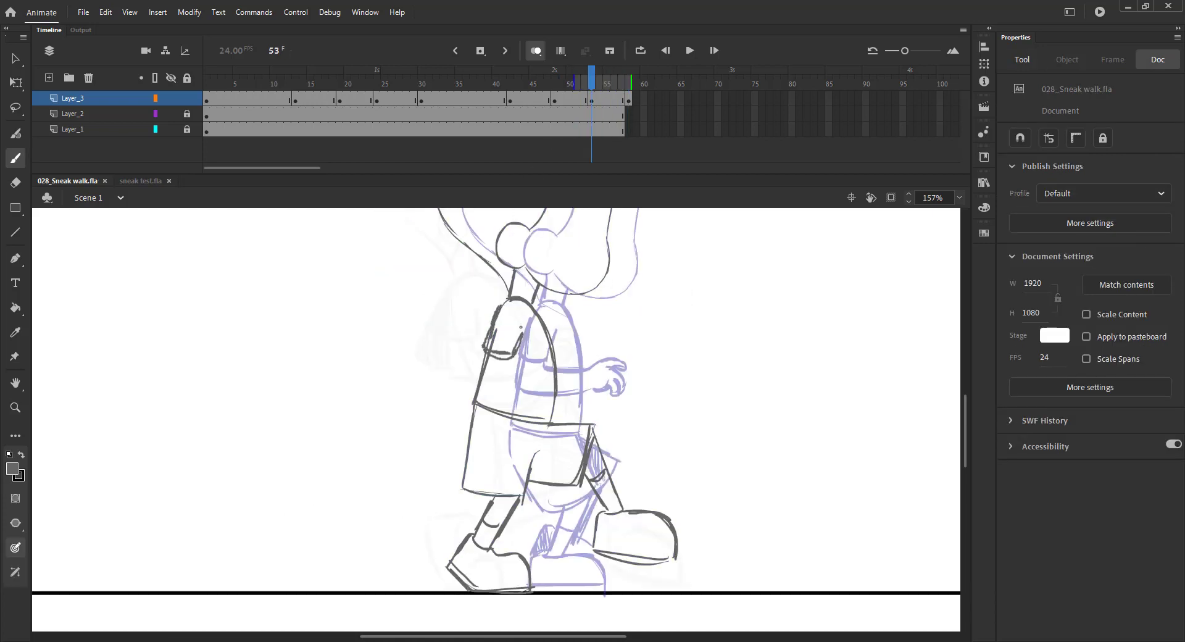
mouse_move(520, 327)
mouse_down()
mouse_move(482, 374)
mouse_move(541, 390)
mouse_up()
mouse_move(498, 362)
mouse_down()
mouse_move(549, 361)
mouse_move(582, 338)
mouse_up()
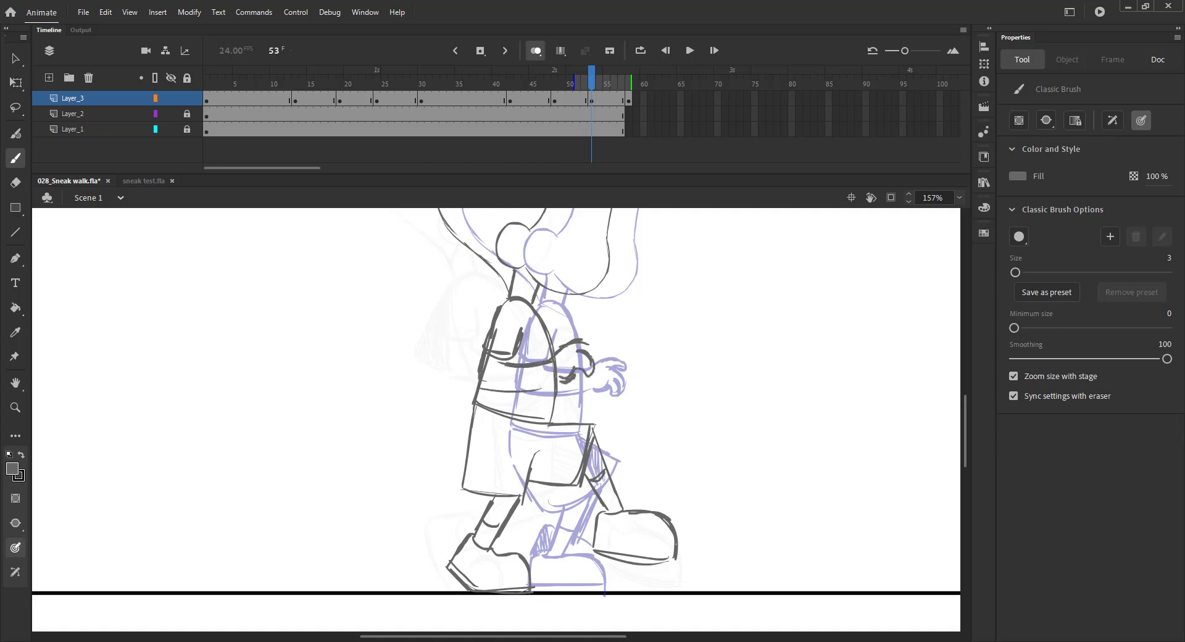
drag(565, 379, 522, 399)
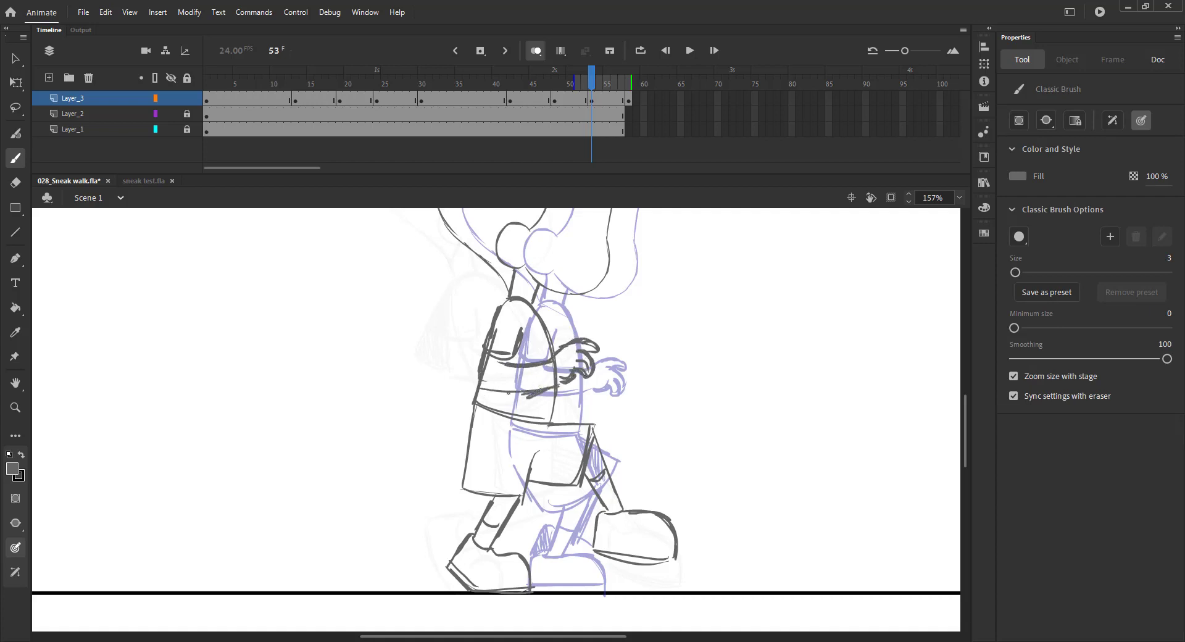
key(ctrl+2)
key(ctrl+s)
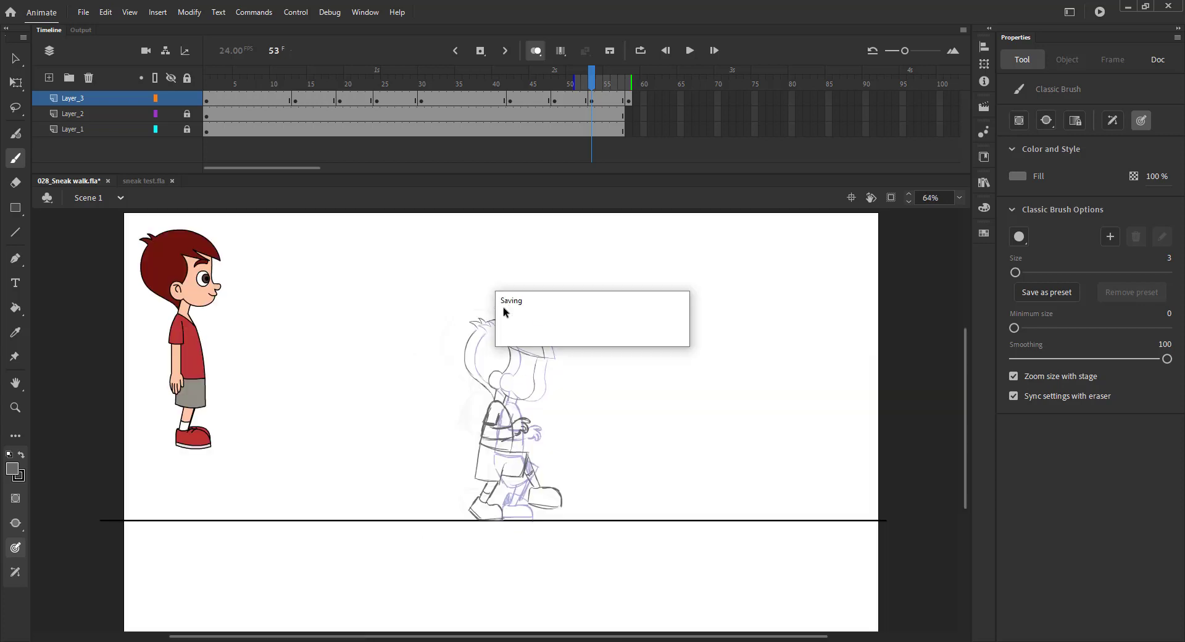
- Turn off onion skinning, delete the extra frame 58 from Layer_3 and save
click(536, 51)
click(628, 99)
key(shift+F5)
key(Return)
key(ctrl+s)
- Loop playback over the whole 57-frame range to review the walk cycle's timing
drag(270, 113, 687, 179)
click(640, 50)
key(Return)
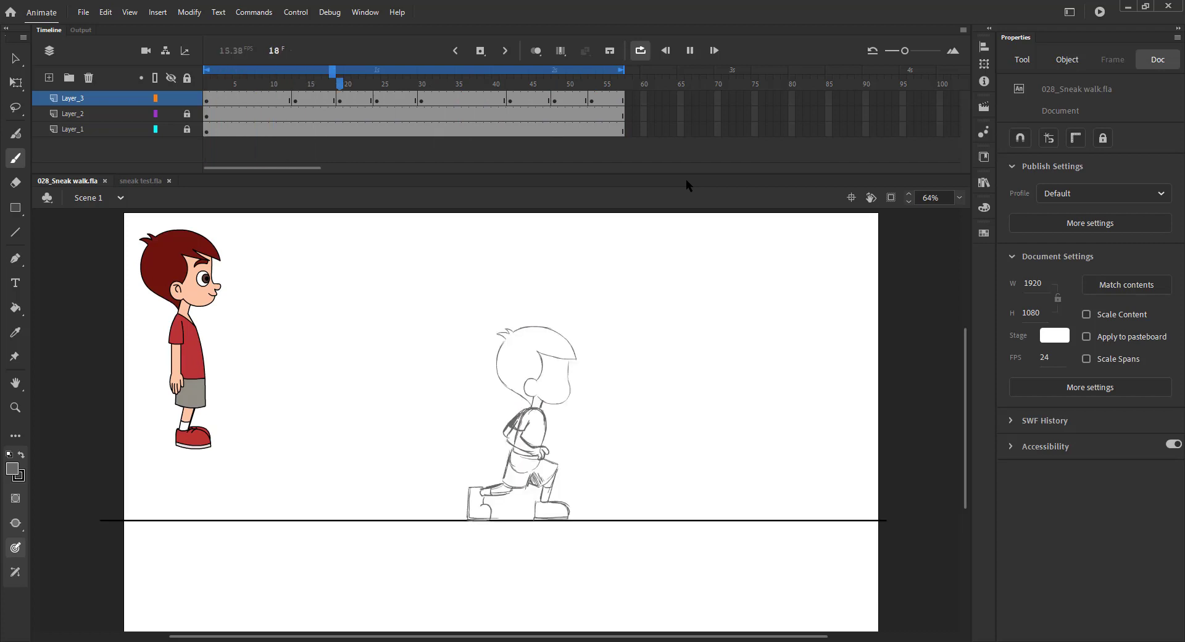
click(641, 50)
- Insert a blank keyframe at frame 7 of Layer_3 and turn on onion skinning
drag(243, 87, 251, 88)
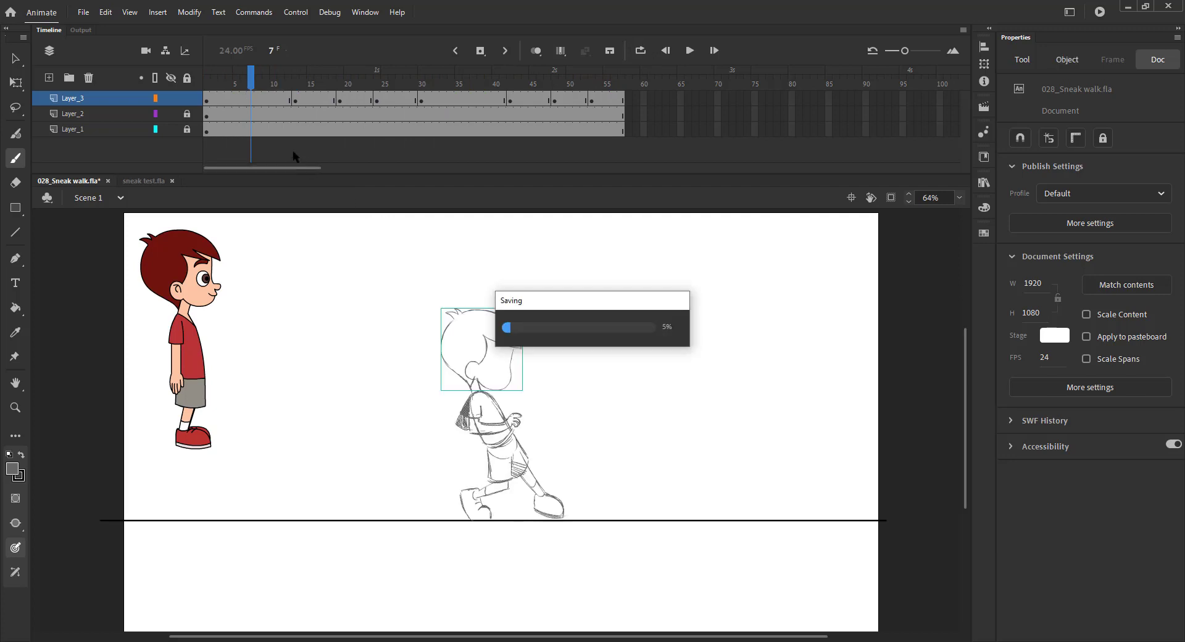
key(F6)
click(249, 83)
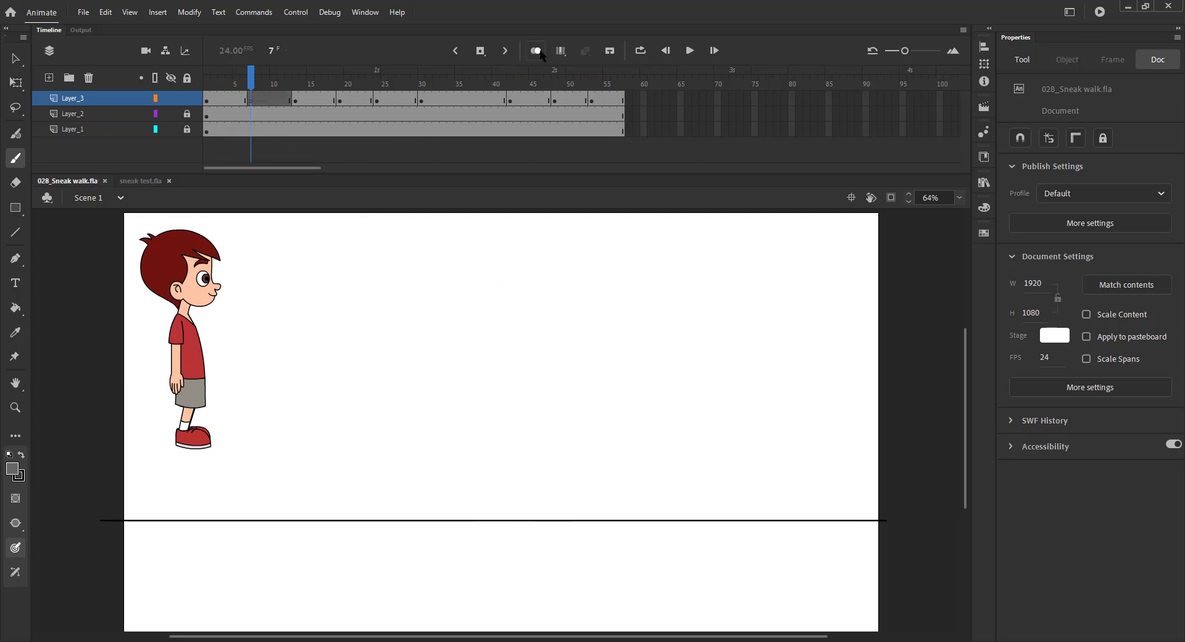
key(alt+shift+o)
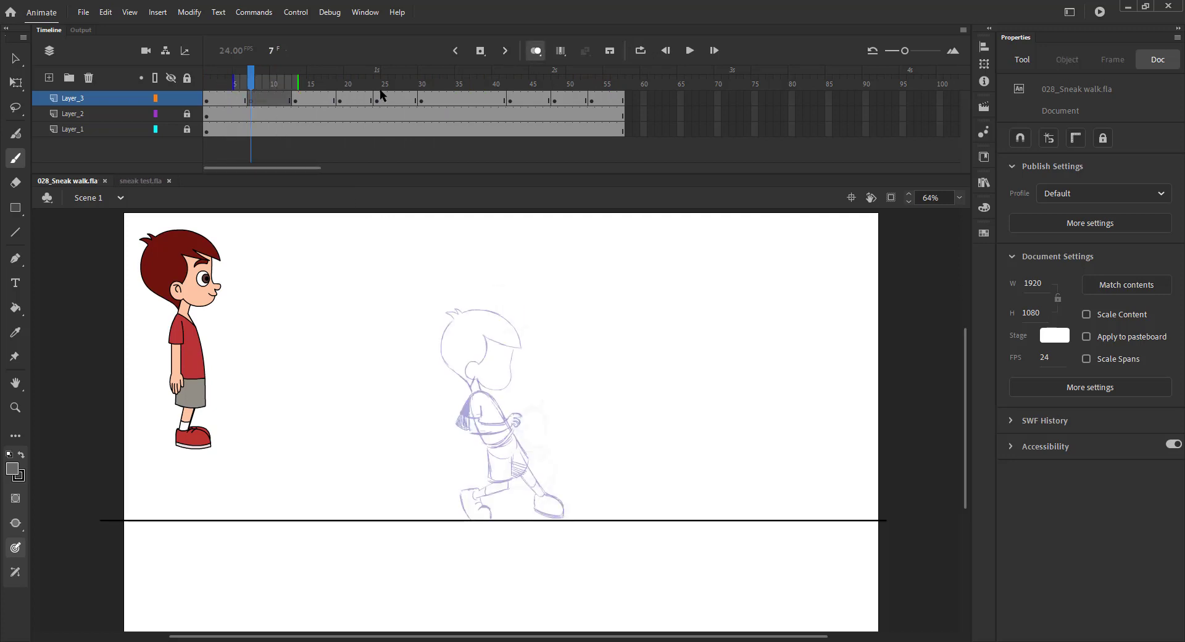
- Paste the first pose's head in place at frame 7
key(v)
key(.)
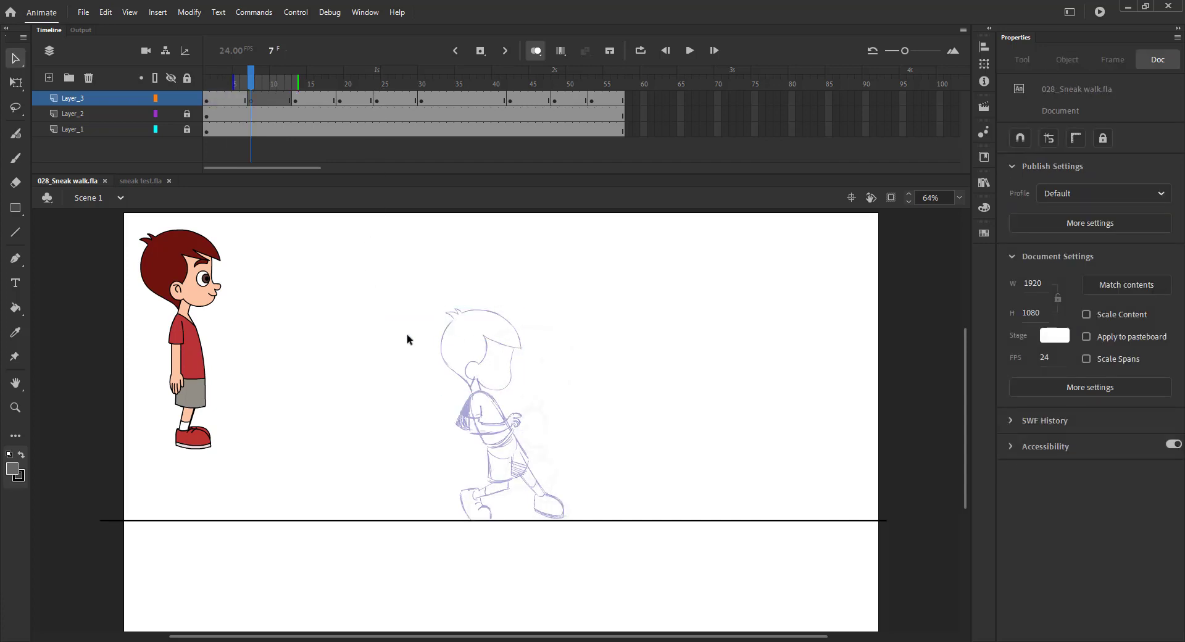
key(ctrl+shift+v)
key(z)
drag(363, 286, 678, 550)
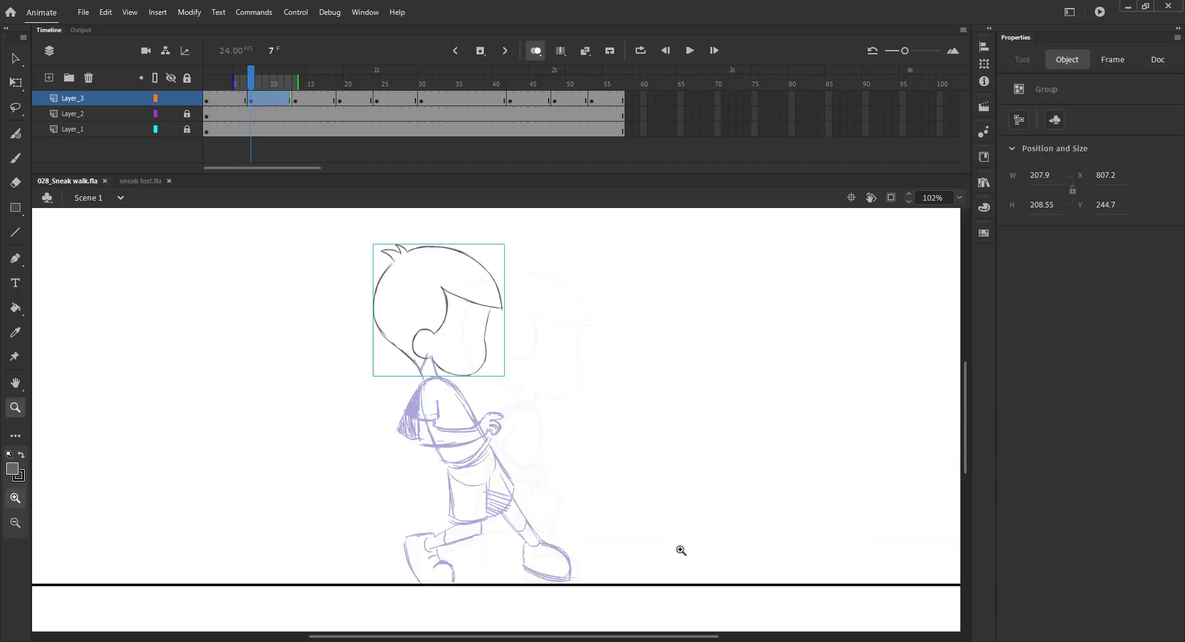
- Move the pasted head forward and down from the first pose and rotate it slightly counterclockwise at frame 7
key(v)
key(shift+Right)
key(shift+Right)
key(shift+Right)
key(shift+Right)
key(shift+Down)
key(shift+Down)
key(shift+Right)
key(shift+Right)
key(shift+Right)
key(shift+Down)
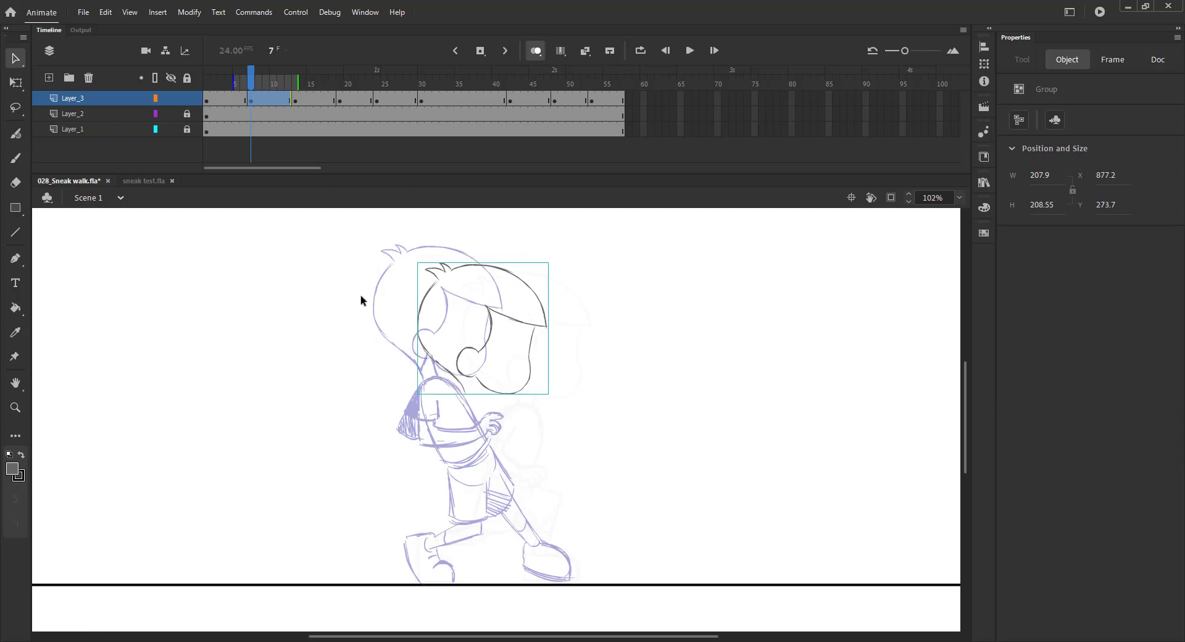
key(shift+Up)
key(q)
drag(417, 249, 395, 260)
click(359, 299)
- Sketch the neck and shoulders at frame 7 and nudge the whole drawing slightly up and to the right
key(b)
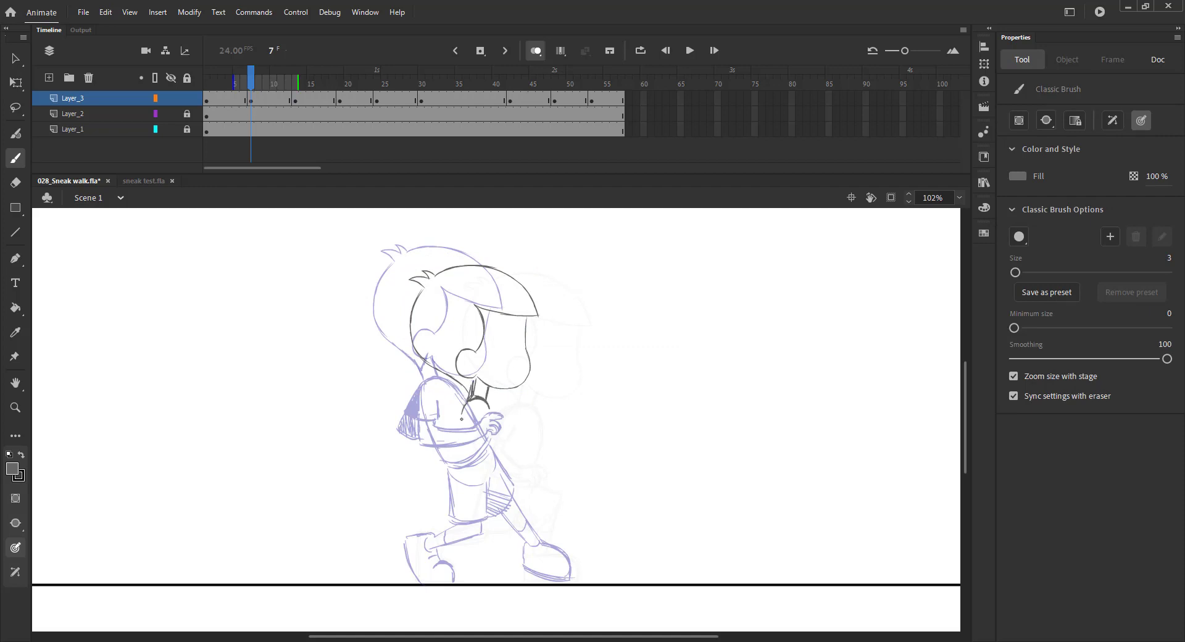
key(ctrl+a)
key(Up)
key(Up)
key(Up)
key(Up)
key(Up)
key(Up)
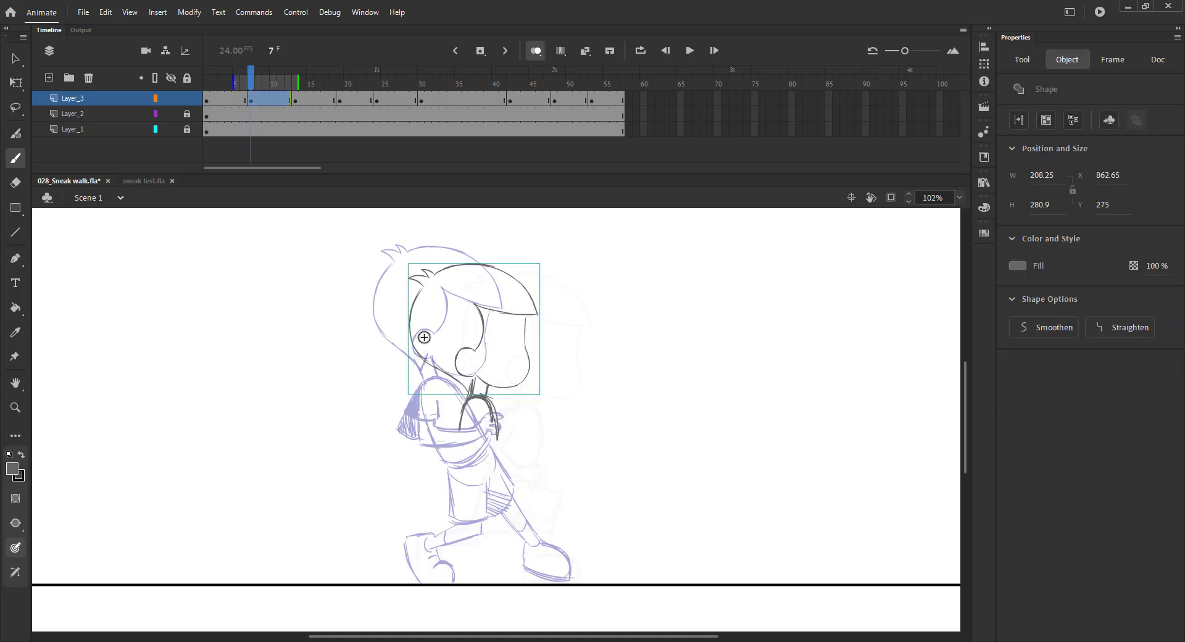
key(Right)
key(Right)
key(Right)
key(Right)
- Sketch the upright torso's front and back outlines and its waistline at frame 7, and save
click(467, 402)
drag(478, 399, 457, 444)
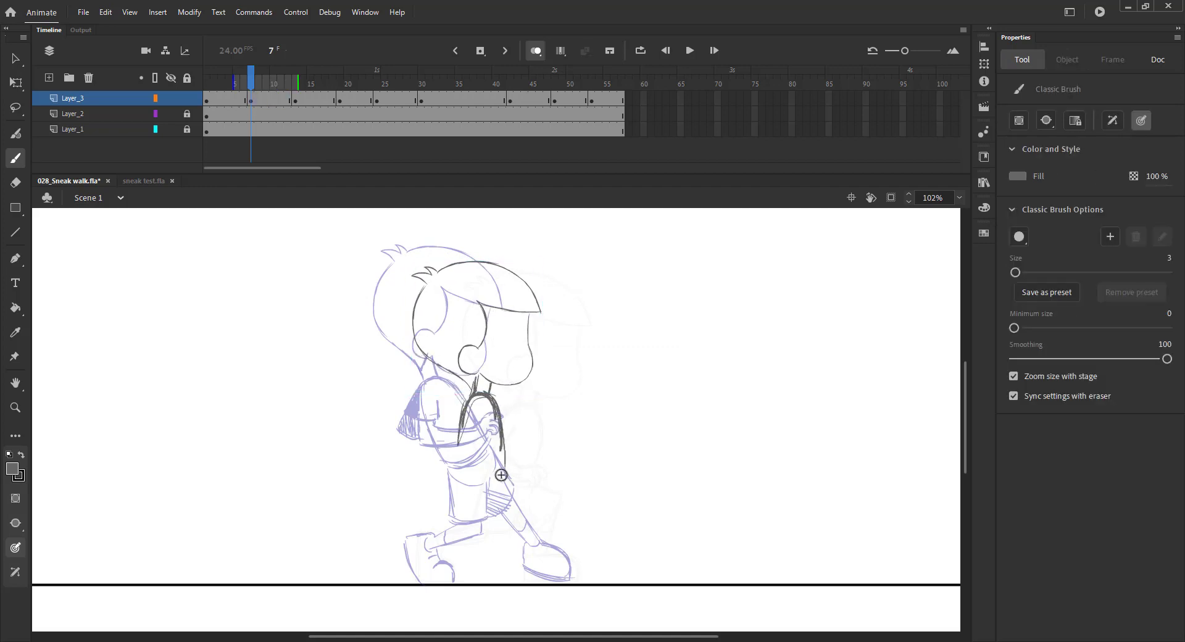
key(ctrl+s)
mouse_move(251, 83)
mouse_down()
mouse_move(229, 83)
mouse_move(286, 84)
mouse_move(236, 83)
mouse_up()
click(251, 84)
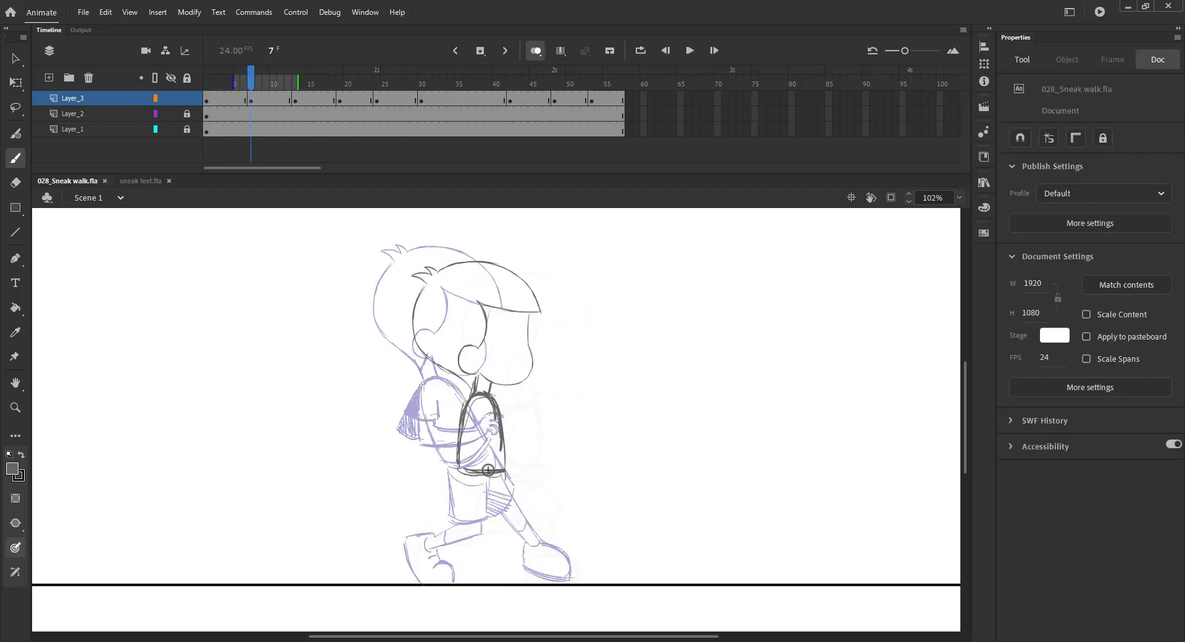
- Sketch the back edge and rear hem of the shorts and start the front thigh line at frame 7, and save
mouse_move(459, 472)
mouse_down()
mouse_move(457, 521)
mouse_move(494, 529)
mouse_up()
key(ctrl+s)
key(ctrl+s)
key(ctrl+s)
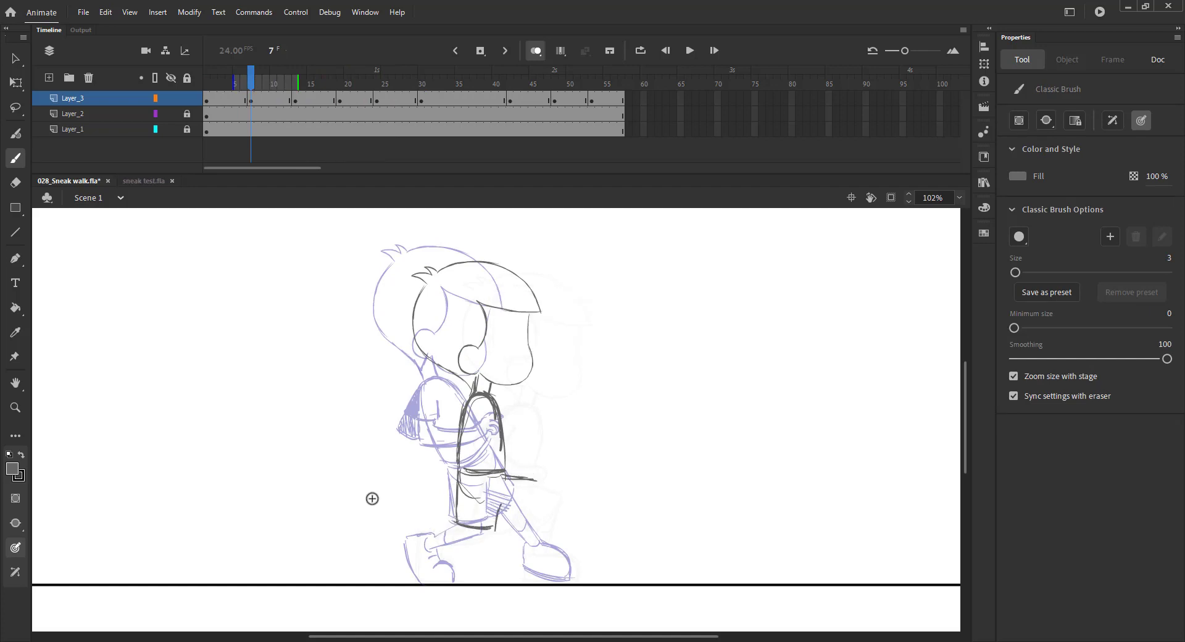
key(ctrl+s)
- Sketch the rear lower leg with its sock line and the upright shoe standing on its toes at frame 7
scroll(437, 418, up, 5)
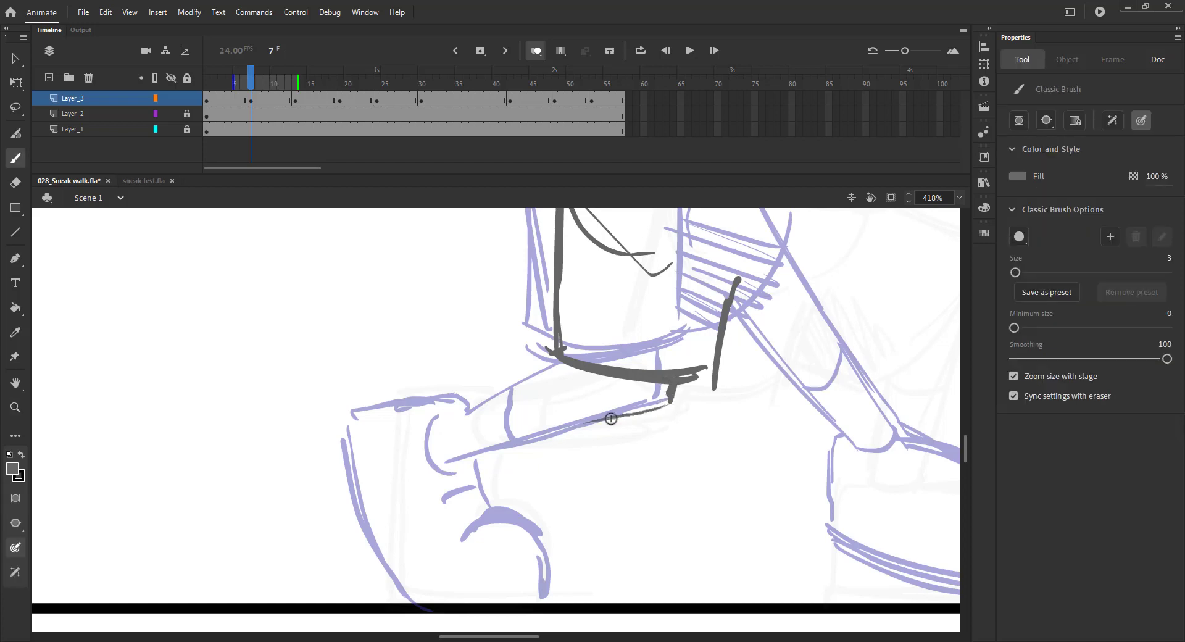
drag(612, 419, 489, 436)
drag(571, 366, 484, 389)
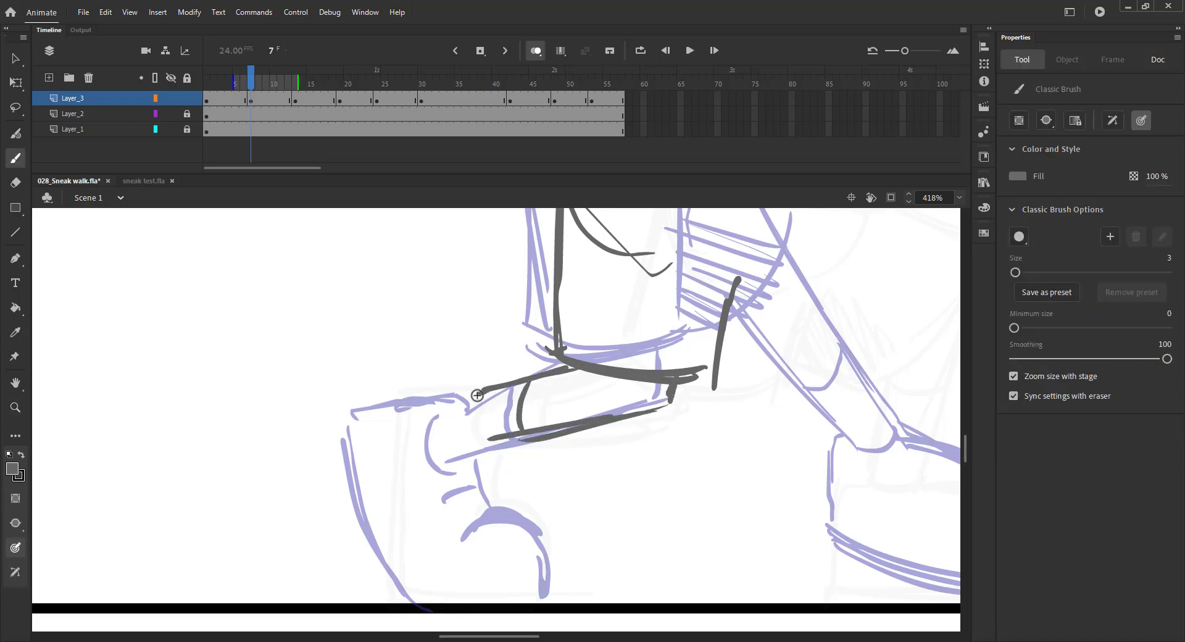
mouse_move(395, 396)
mouse_down()
mouse_move(383, 497)
mouse_move(394, 590)
mouse_up()
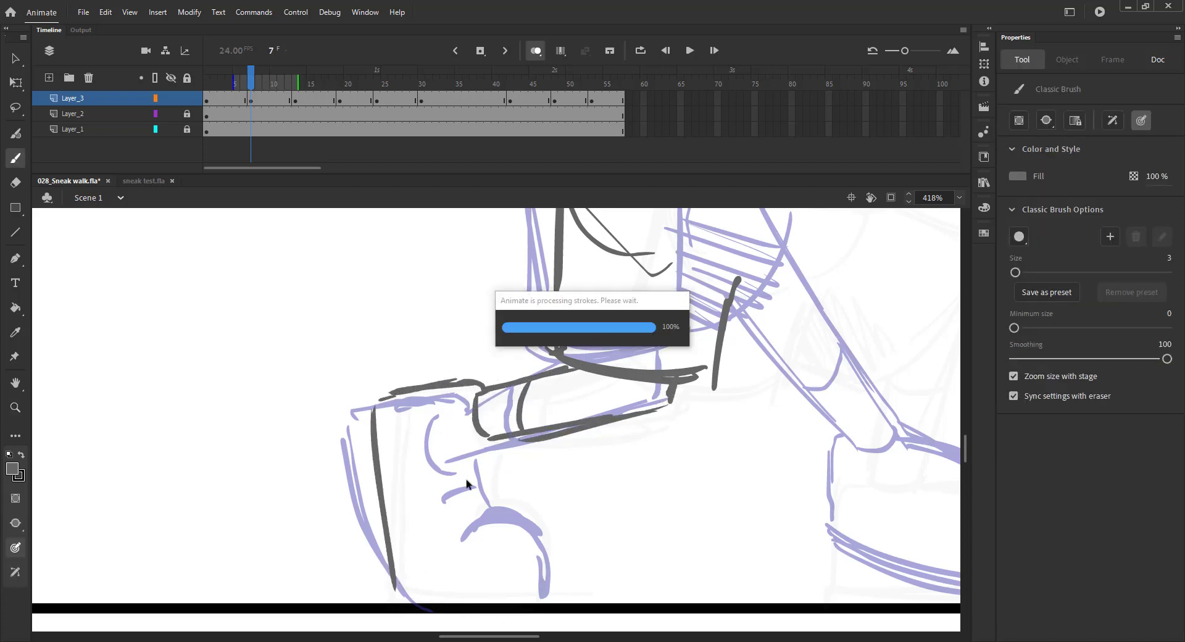
drag(490, 442, 497, 507)
mouse_move(490, 443)
mouse_down()
mouse_move(497, 512)
mouse_move(547, 602)
mouse_up()
mouse_move(617, 469)
mouse_down()
mouse_move(521, 509)
mouse_move(497, 497)
mouse_up()
- Complete the shorts' raised front thigh with its top, knee and hem edges at frame 7
drag(630, 358, 534, 351)
drag(589, 372, 516, 358)
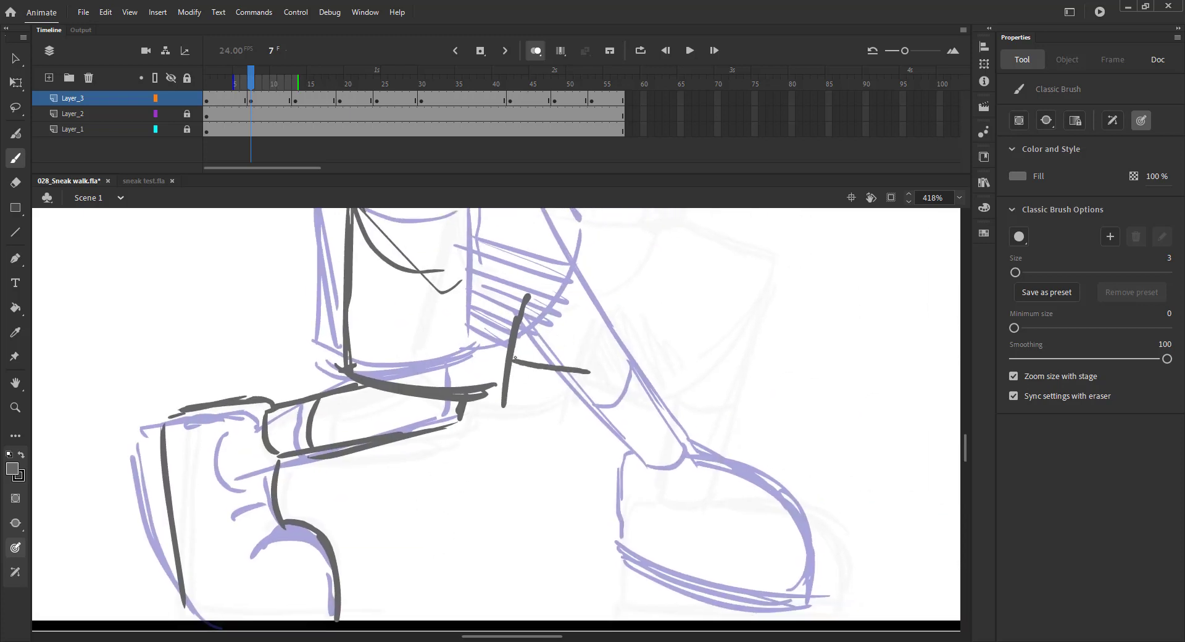
scroll(515, 358, up, 3)
mouse_move(645, 279)
mouse_down()
mouse_move(617, 389)
mouse_move(527, 441)
mouse_up()
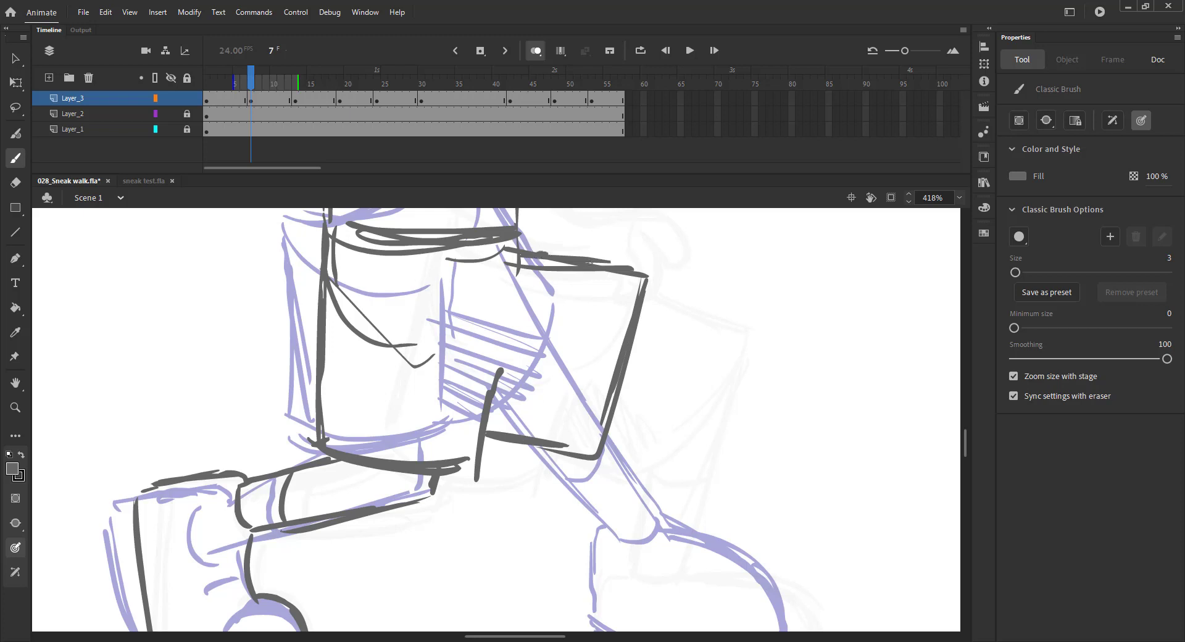
- Sketch the vertical front lower leg with its sock line and the planted shoe on the ground line at frame 7, and save
drag(660, 291, 662, 460)
drag(664, 322, 668, 524)
mouse_move(670, 376)
mouse_down()
mouse_move(673, 525)
mouse_move(596, 365)
mouse_up()
mouse_move(557, 250)
mouse_down()
mouse_move(567, 362)
mouse_move(539, 525)
mouse_up()
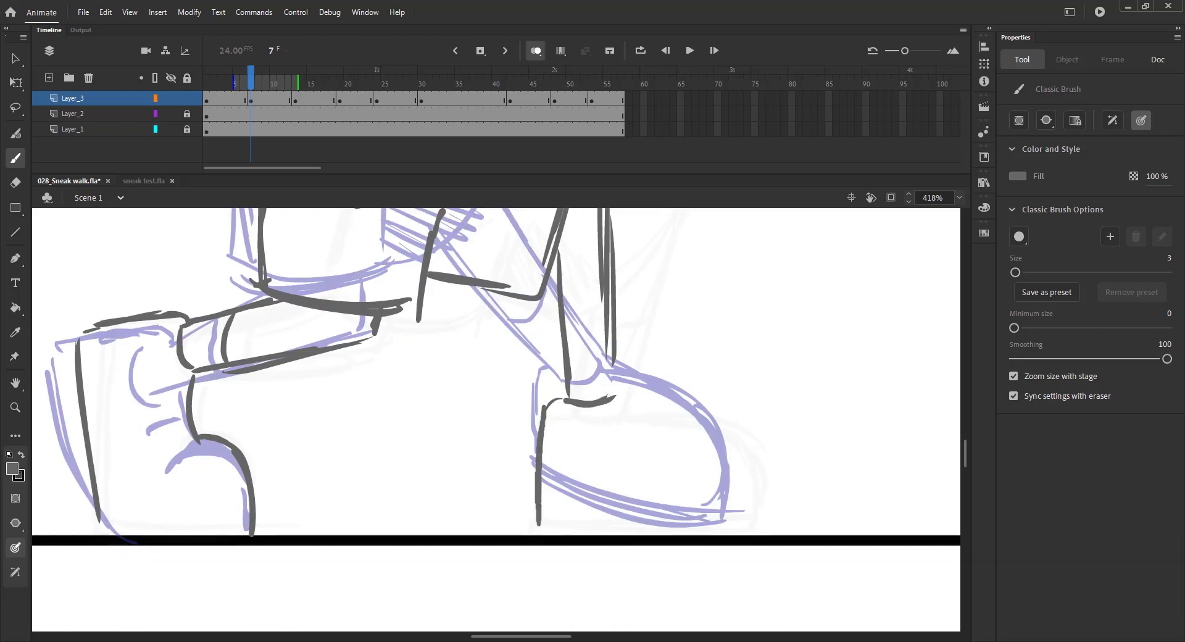
mouse_move(584, 409)
mouse_down()
mouse_move(694, 405)
mouse_move(737, 449)
mouse_move(747, 537)
mouse_up()
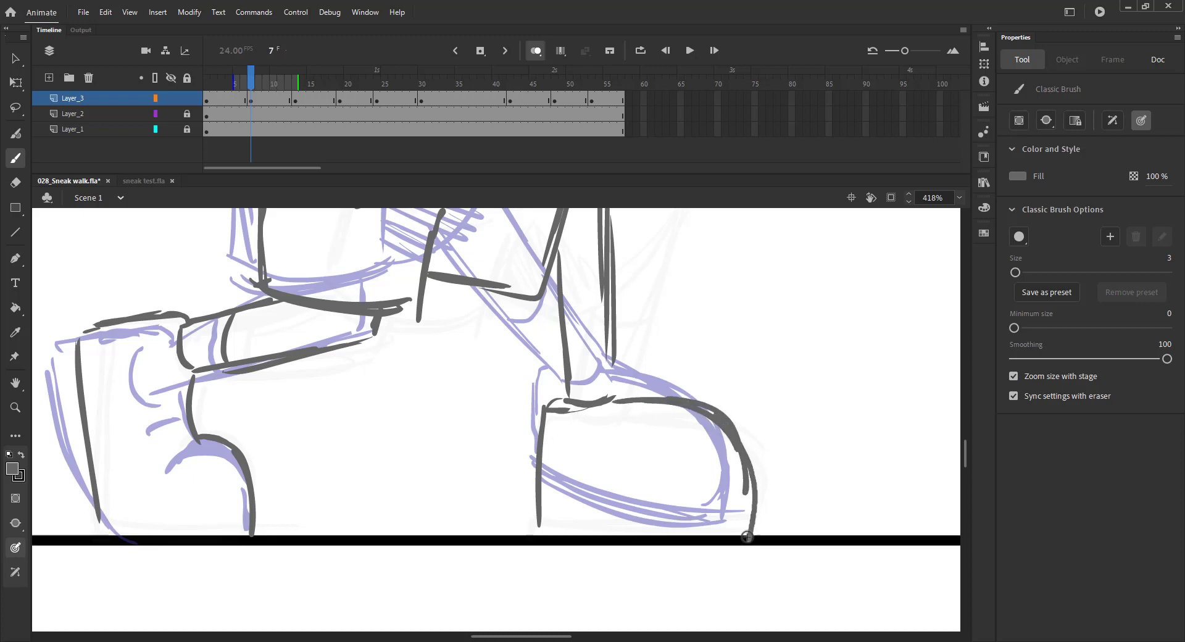
mouse_move(563, 277)
mouse_down()
mouse_move(544, 439)
mouse_move(589, 450)
mouse_up()
key(ctrl+s)
key(ctrl+minus)
key(ctrl+minus)
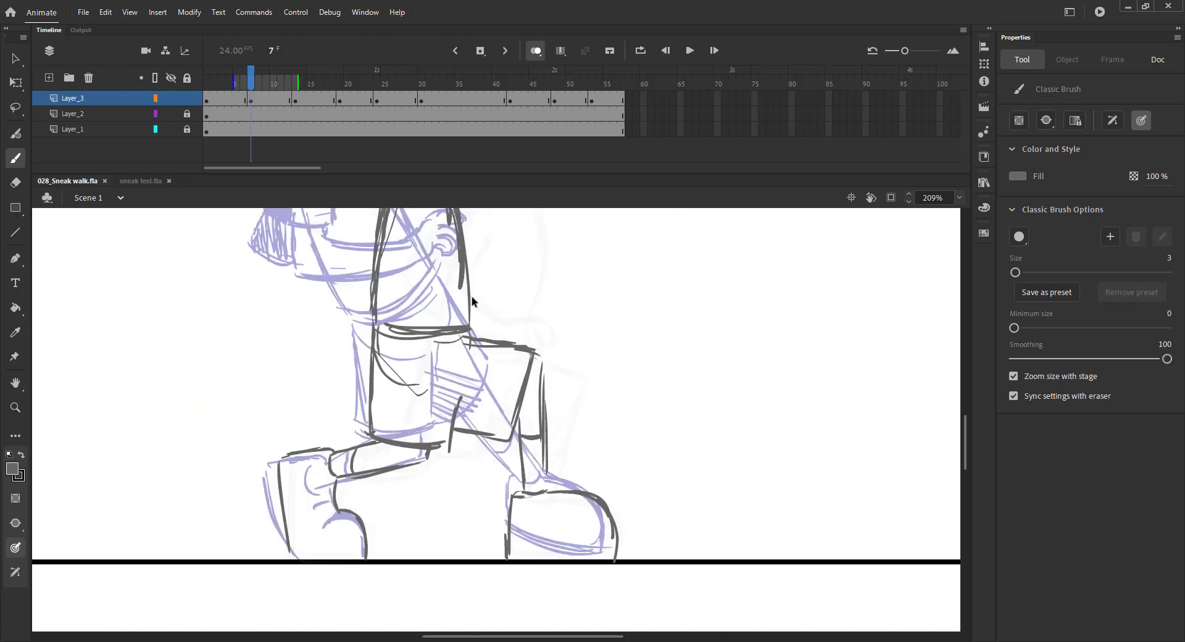
- Play the animation without onion skinning to check the new pose, and return to frame 7
click(536, 51)
key(Return)
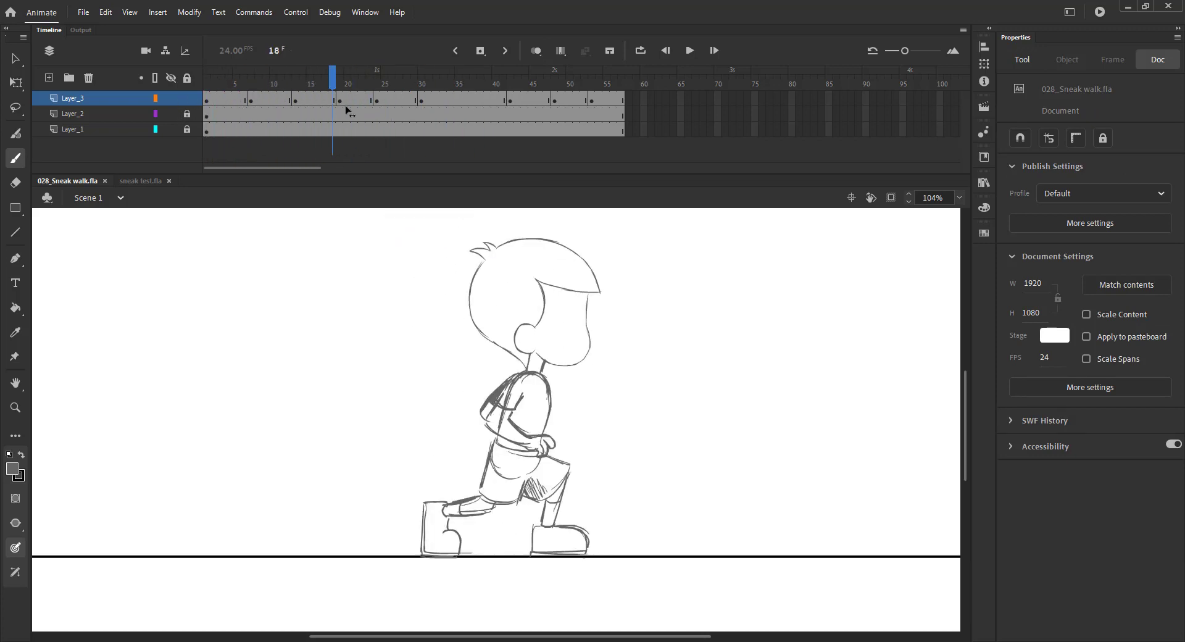
click(253, 104)
- With onion skinning on, sketch the sleeve, the forearm and the hand reaching forward at frame 7, and save
click(536, 51)
key(z)
drag(334, 326, 625, 541)
key(ctrl+s)
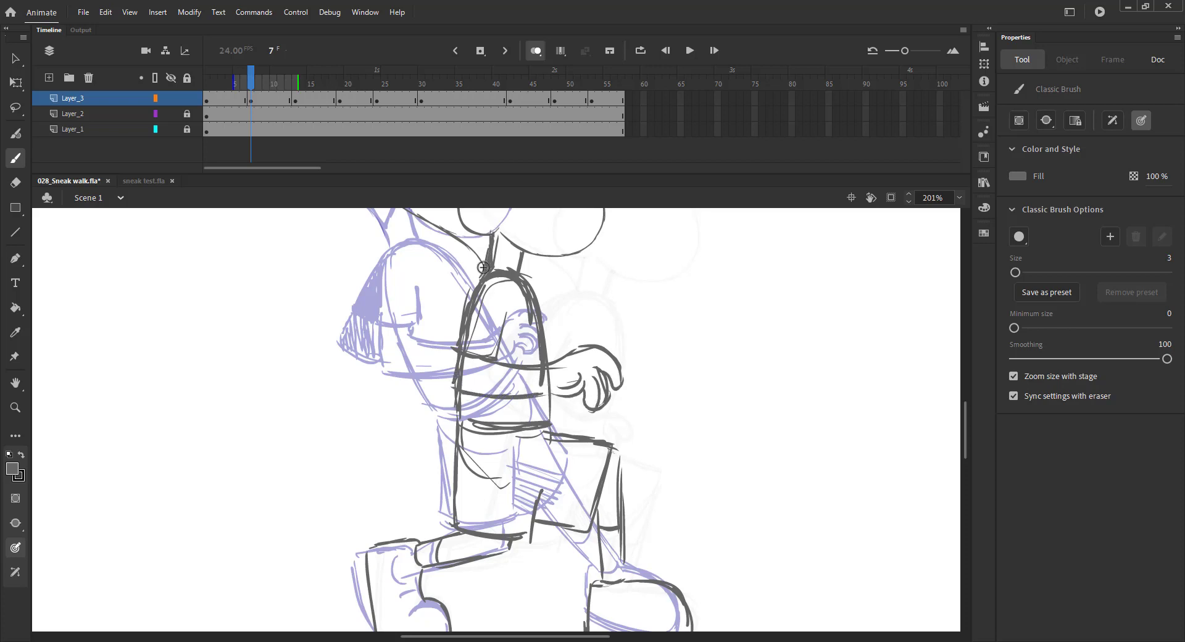
key(ctrl+2)
key(ctrl+s)
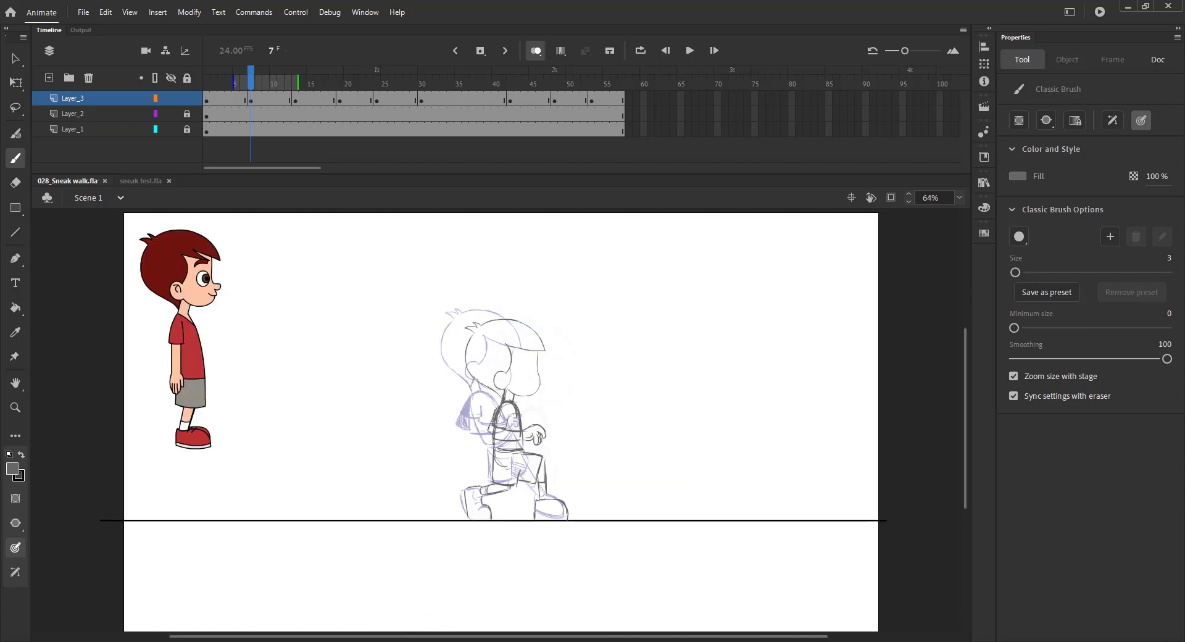
- Turn off onion skinning, insert a blank keyframe at frame 36 of Layer_3 and save
click(536, 51)
drag(250, 83, 462, 109)
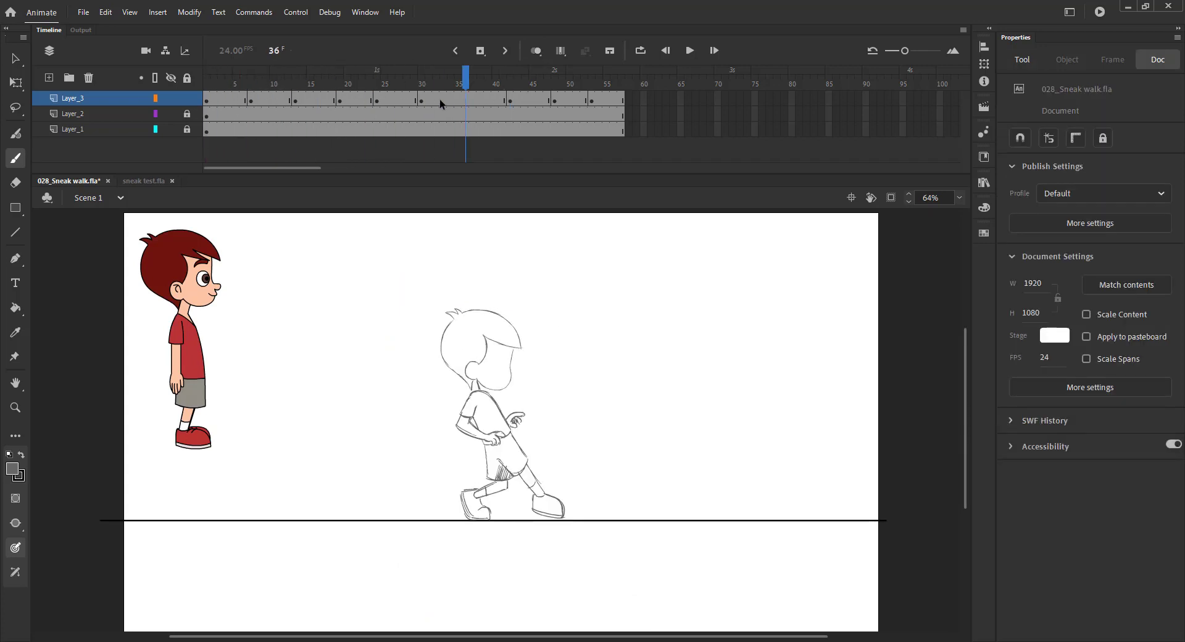
key(F7)
key(ctrl+s)
- Copy the frame 7 pose to frame 34 as a reference and turn on onion skinning at frame 36
click(266, 100)
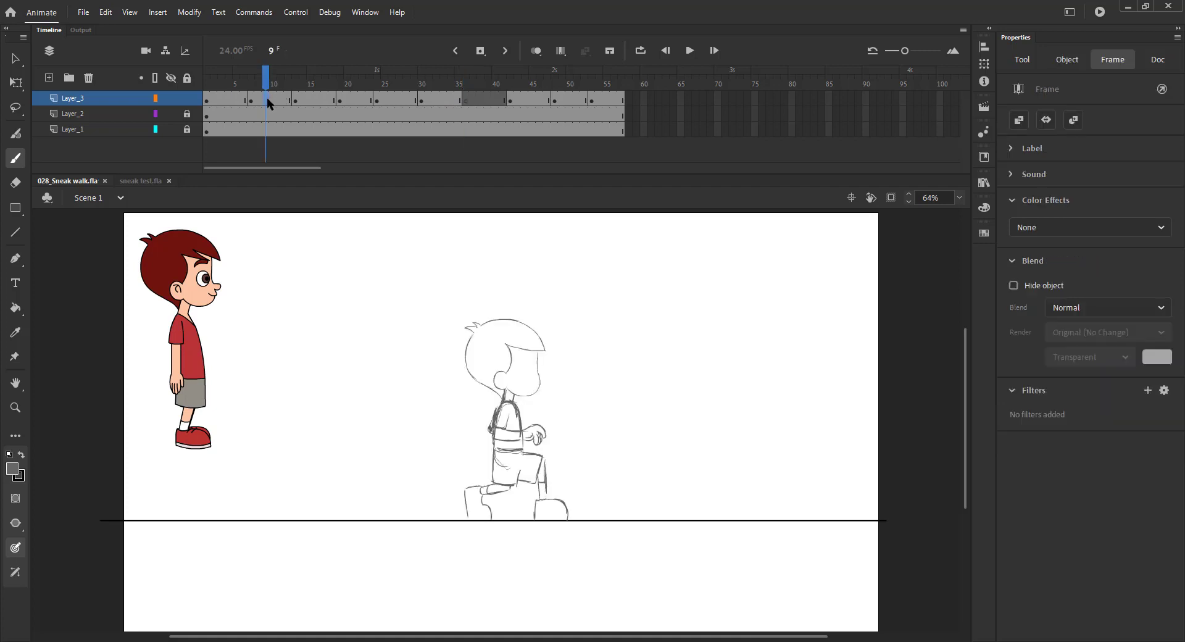
drag(267, 99, 451, 99)
click(465, 86)
click(536, 51)
- Copy the head of the reference pose at frame 35 and paste it in place at frame 36
key(v)
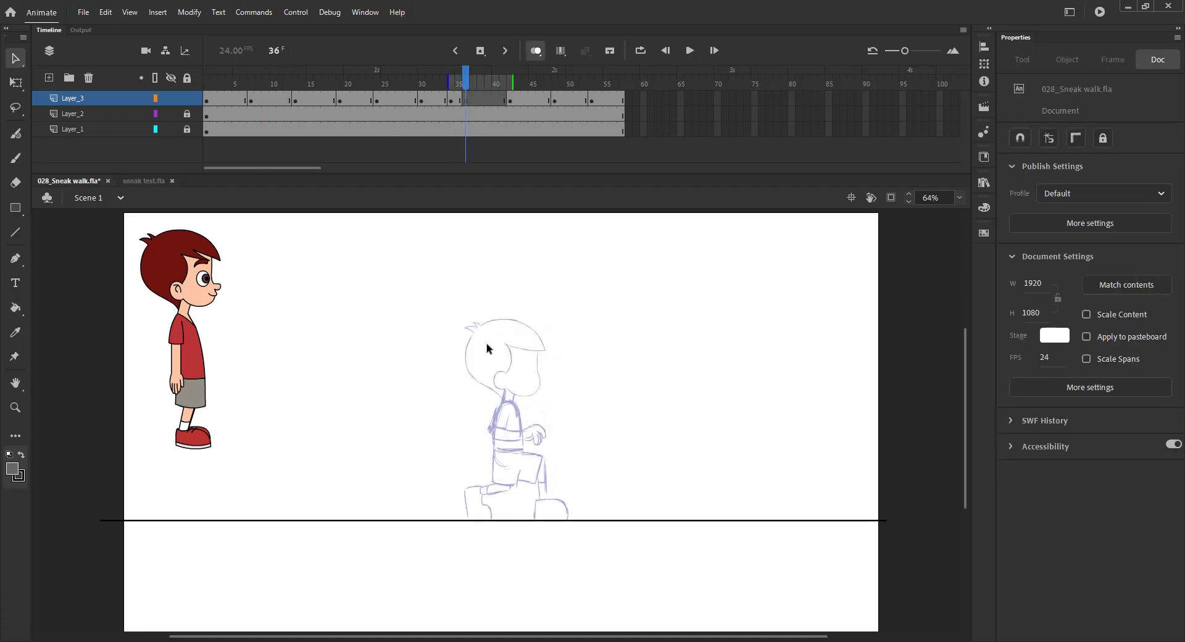
key(ctrl+a)
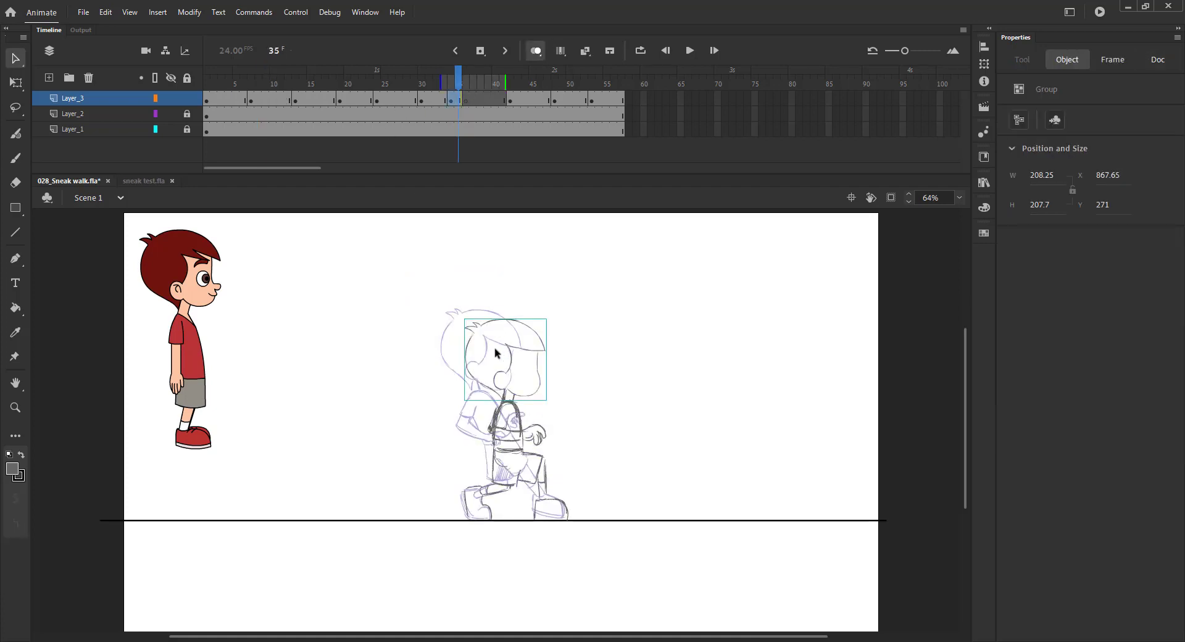
key(.)
- Sketch the neck, the torso and the waist and front of the shorts over the reference pose at frame 36, and save
key(z)
drag(442, 378, 622, 508)
key(b)
drag(411, 247, 408, 284)
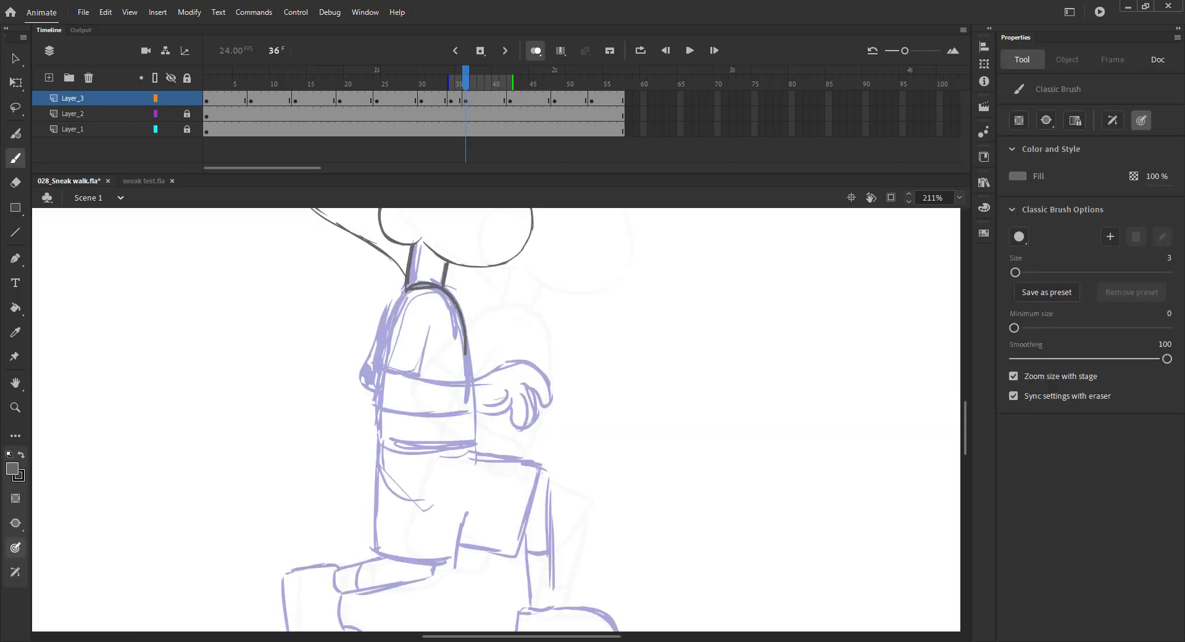
drag(456, 445, 474, 444)
mouse_move(464, 454)
mouse_down()
mouse_move(482, 328)
mouse_move(559, 339)
mouse_up()
key(ctrl+s)
- Sketch the bent front leg, the shorts' outline, the trailing leg and both shoes at frame 36, saving the file
mouse_move(533, 335)
mouse_down()
mouse_move(565, 364)
mouse_move(567, 477)
mouse_up()
mouse_move(562, 350)
mouse_down()
mouse_move(566, 457)
mouse_move(529, 429)
mouse_move(540, 478)
mouse_move(565, 435)
mouse_up()
key(ctrl+s)
mouse_move(543, 482)
mouse_down()
mouse_move(615, 482)
mouse_move(632, 497)
mouse_move(639, 551)
mouse_move(527, 549)
mouse_up()
mouse_move(391, 320)
mouse_down()
mouse_move(380, 424)
mouse_move(468, 441)
mouse_move(398, 431)
mouse_move(355, 444)
mouse_move(377, 463)
mouse_move(441, 451)
mouse_up()
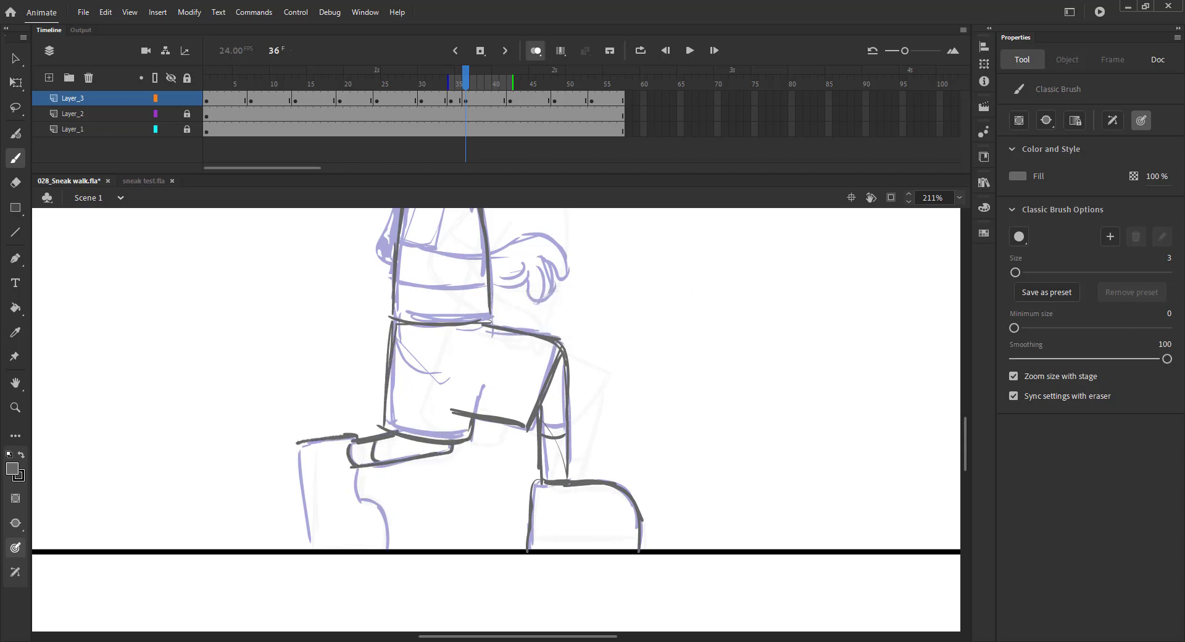
drag(380, 510, 388, 548)
- Clear the reference keyframe at frame 34 of Layer_3, return to frame 36 and save
mouse_move(356, 230)
mouse_down()
mouse_move(397, 298)
mouse_move(408, 349)
mouse_up()
click(450, 99)
key(shift+F6)
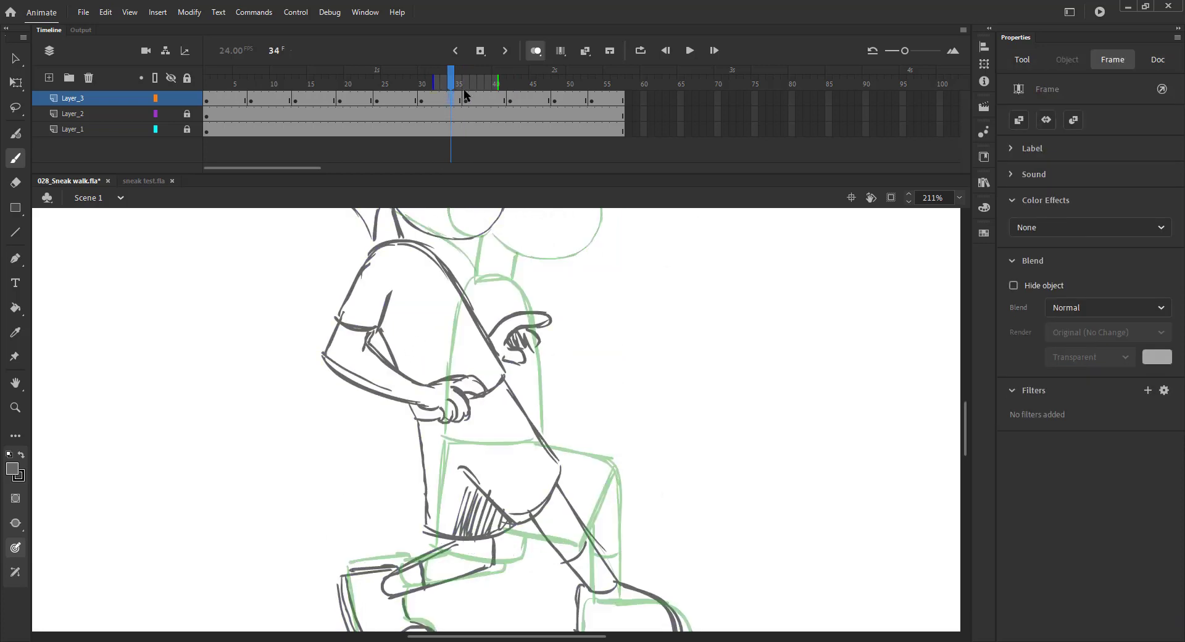
click(465, 83)
key(ctrl+s)
mouse_move(463, 89)
mouse_down()
mouse_move(521, 89)
mouse_move(455, 89)
mouse_move(466, 91)
mouse_up()
- Sketch the short sleeve at frame 36, save, and check the drawing by scrubbing with onion skinning temporarily off
drag(463, 285, 459, 337)
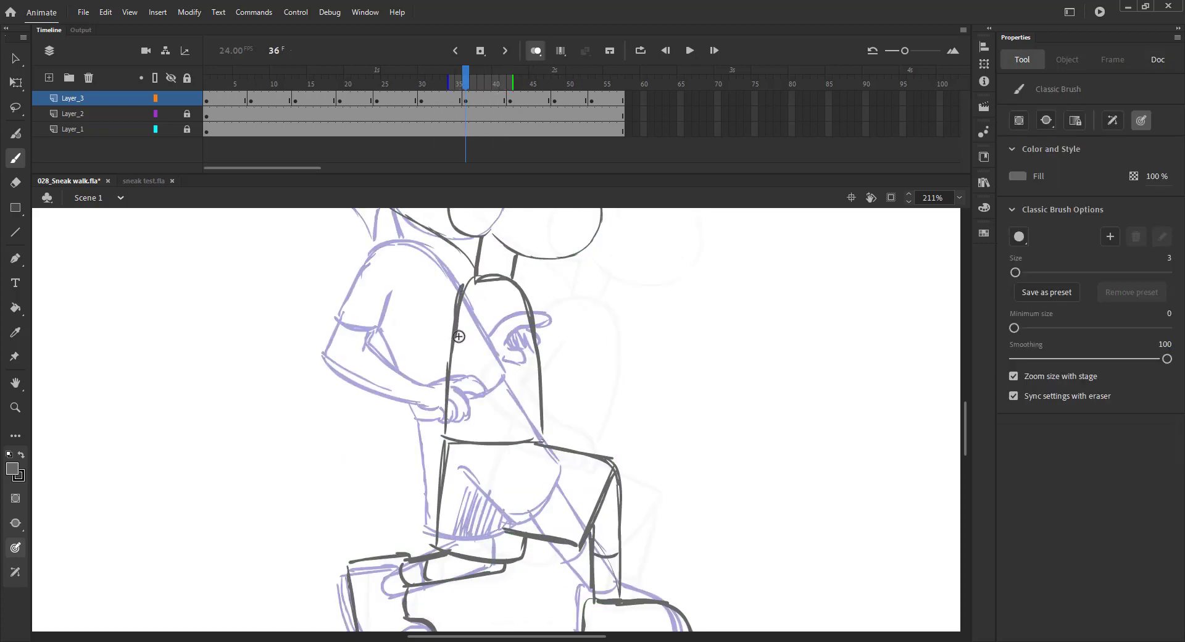
key(ctrl+s)
key(ctrl+2)
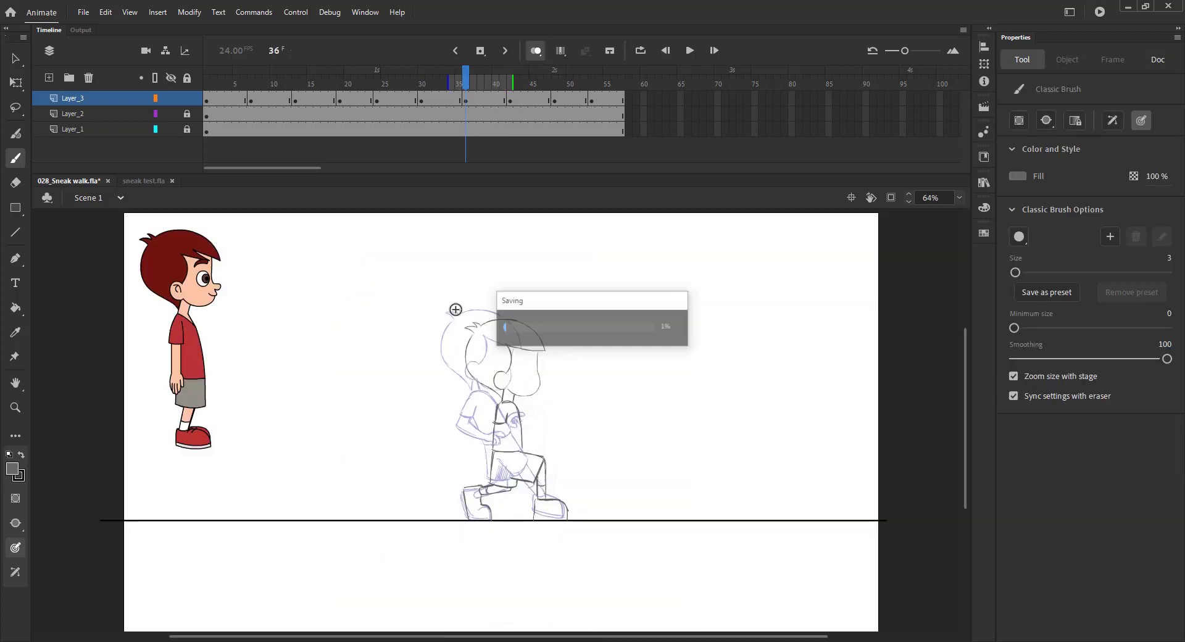
click(537, 51)
mouse_move(465, 84)
mouse_down()
mouse_move(377, 96)
mouse_move(609, 98)
mouse_move(228, 99)
mouse_move(406, 99)
mouse_move(258, 101)
mouse_move(229, 121)
mouse_move(579, 102)
mouse_move(478, 102)
mouse_up()
click(536, 50)
- Sketch the lowered forearm and the hand in front of the hip at frame 36, and save
key(z)
drag(422, 392, 656, 505)
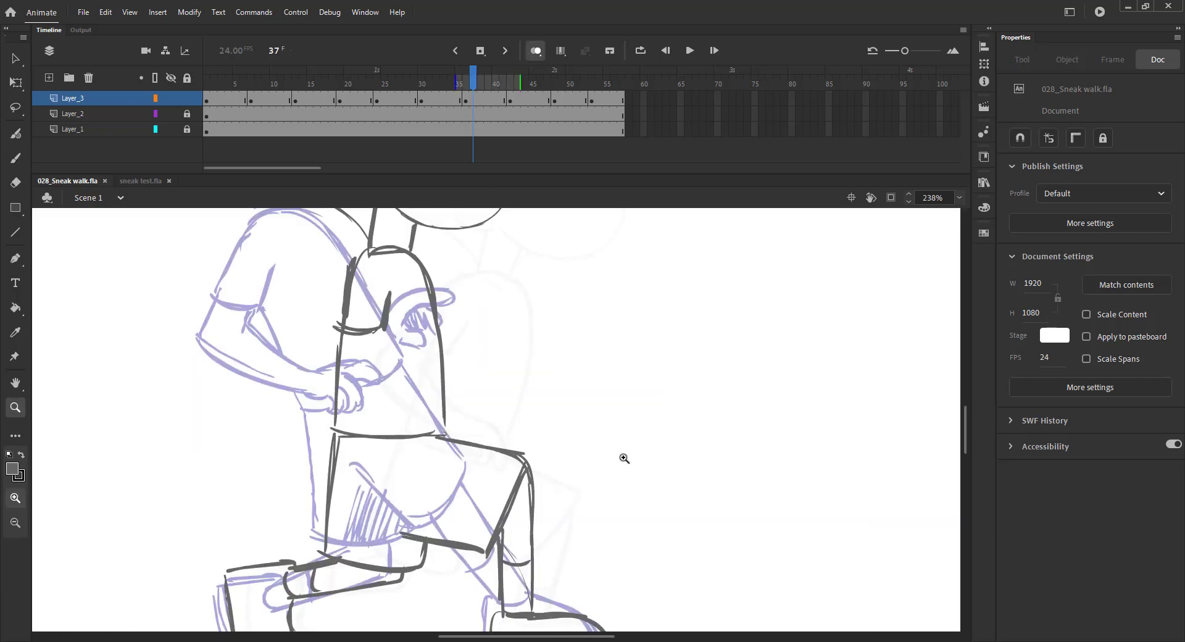
key(comma)
key(b)
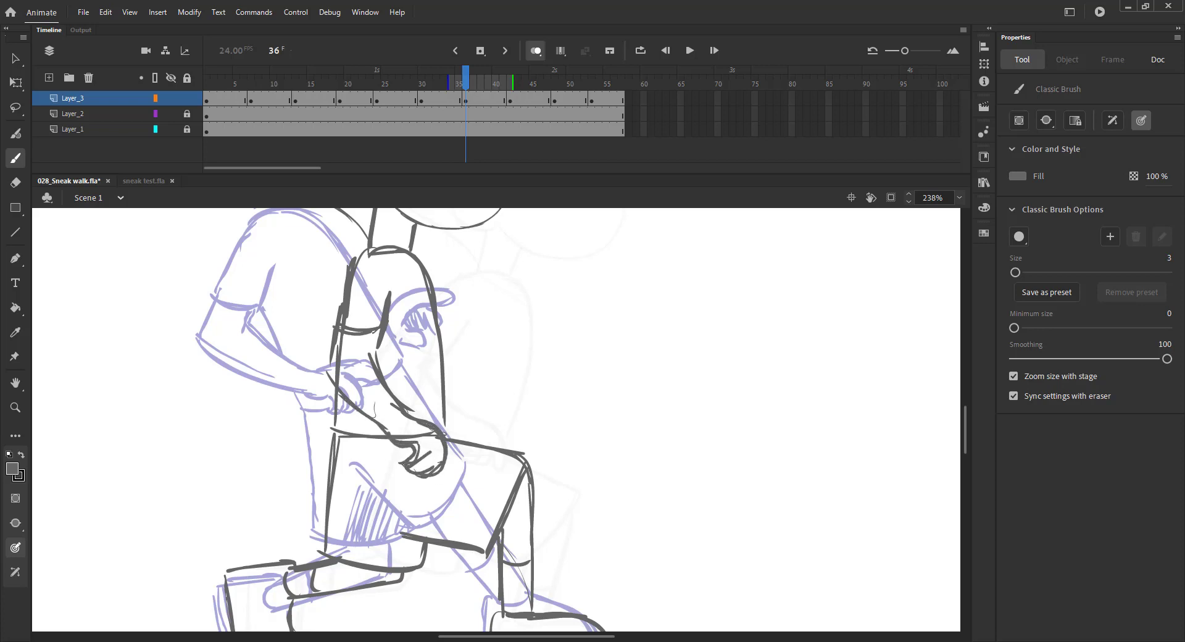
key(ctrl+2)
key(ctrl+s)
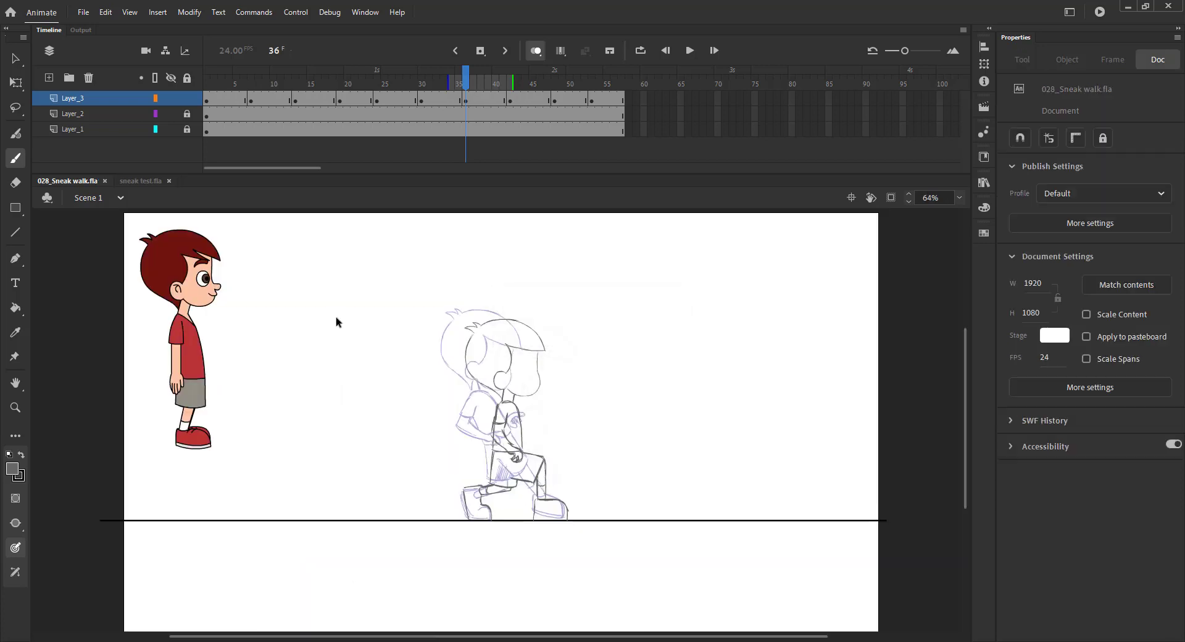
- Turn off onion skinning and scrub the timeline from frame 36 to frame 57 to review the poses
key(v)
click(536, 51)
mouse_move(465, 82)
mouse_down()
mouse_move(239, 102)
mouse_move(555, 92)
mouse_move(343, 118)
mouse_move(650, 144)
mouse_up()
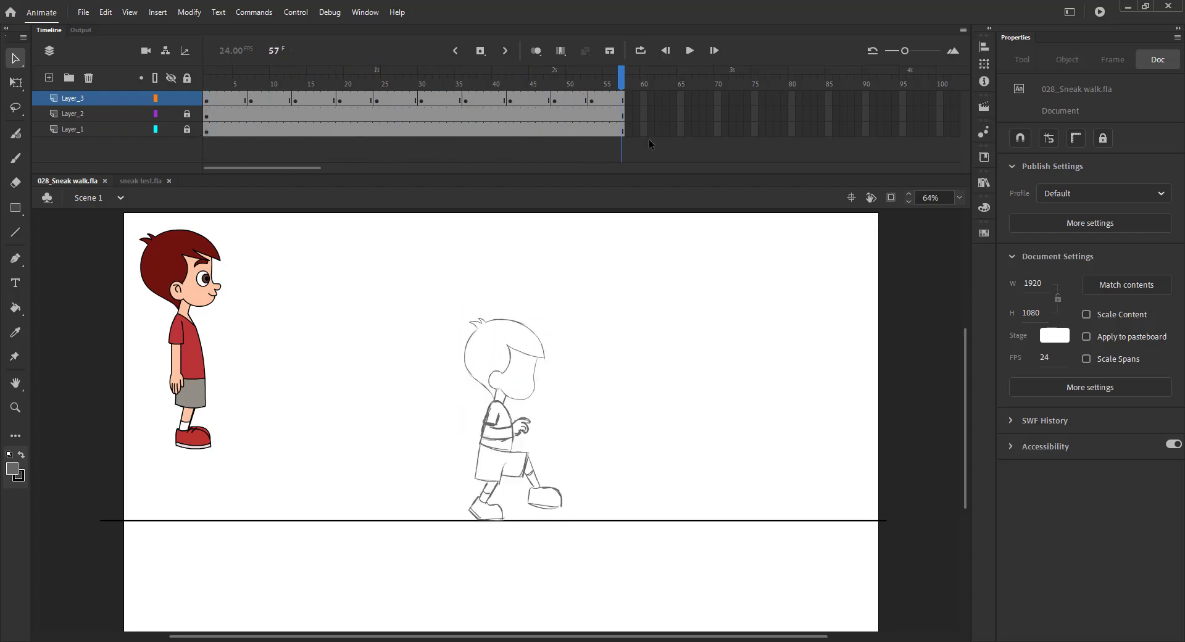